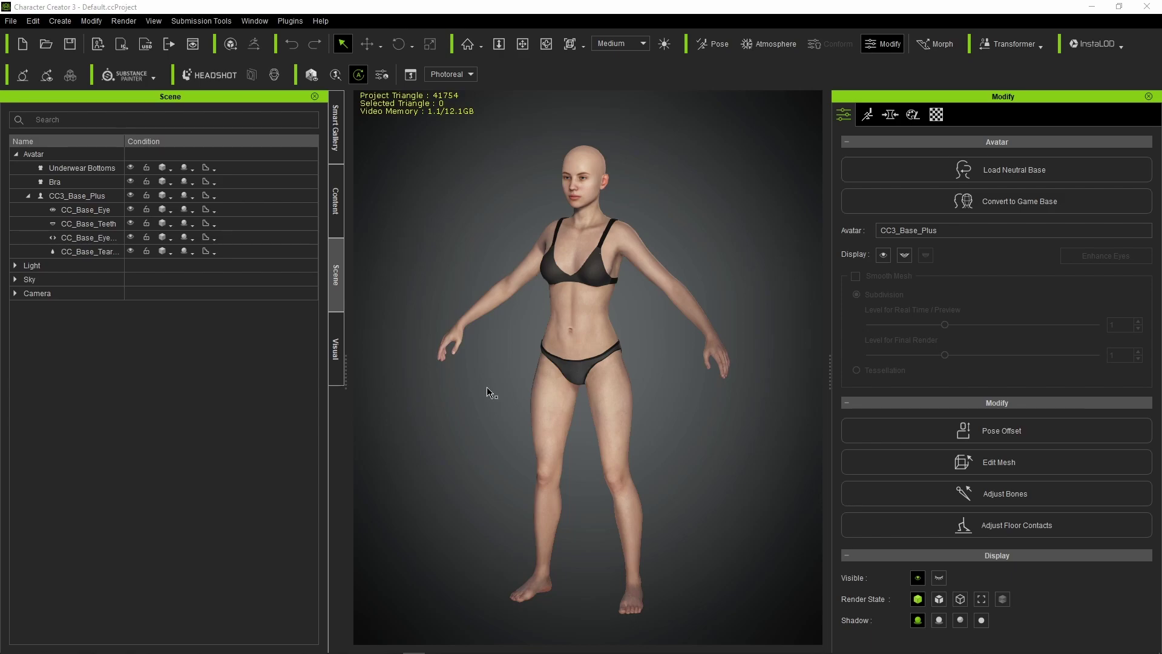
# Apply the full-body avatar preset CC3+_Neutral_M to the character, including its morphs, eye elements, teeth, materials and textures
pyautogui.click(220, 194)
pyautogui.click(338, 202)
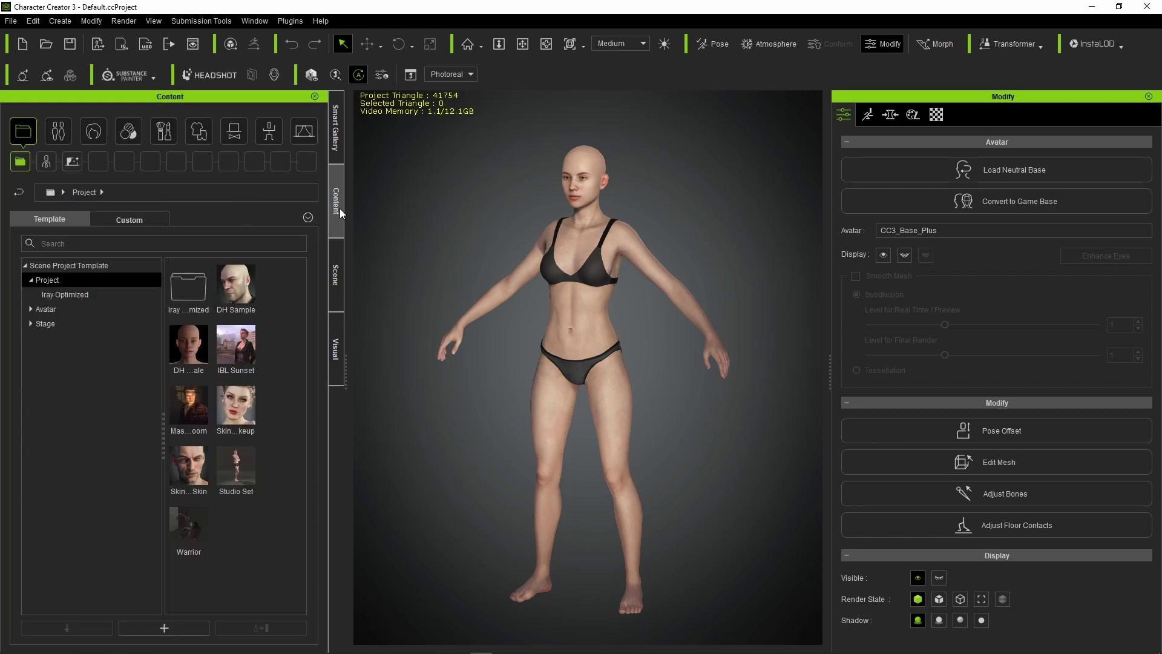
pyautogui.click(58, 139)
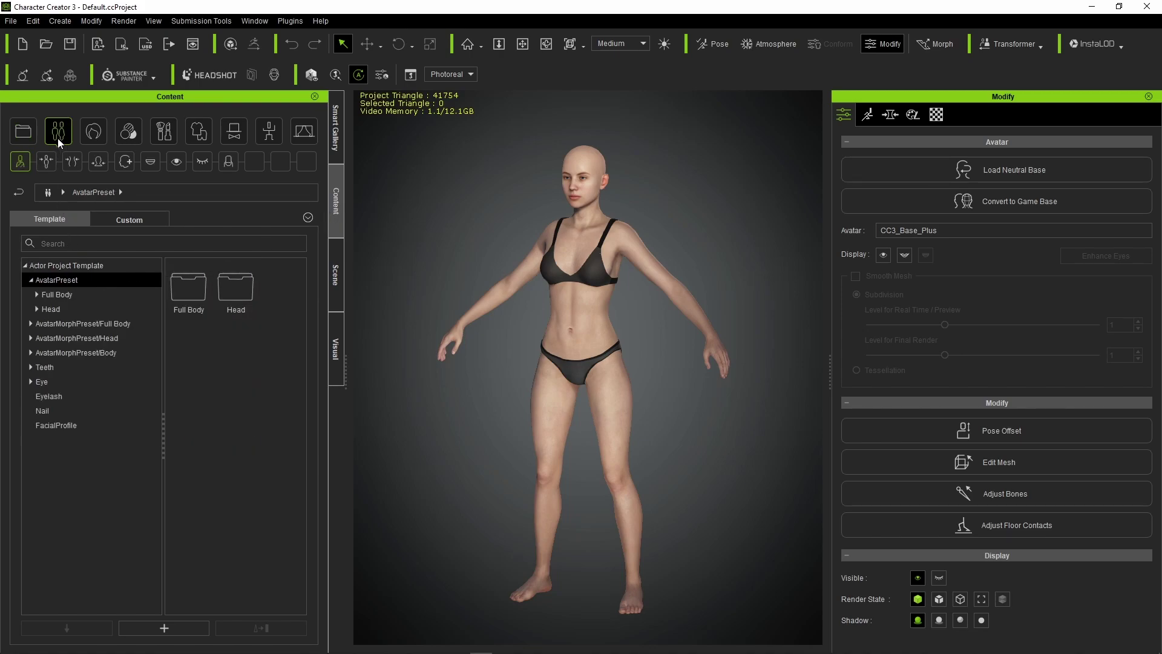
pyautogui.doubleClick(189, 287)
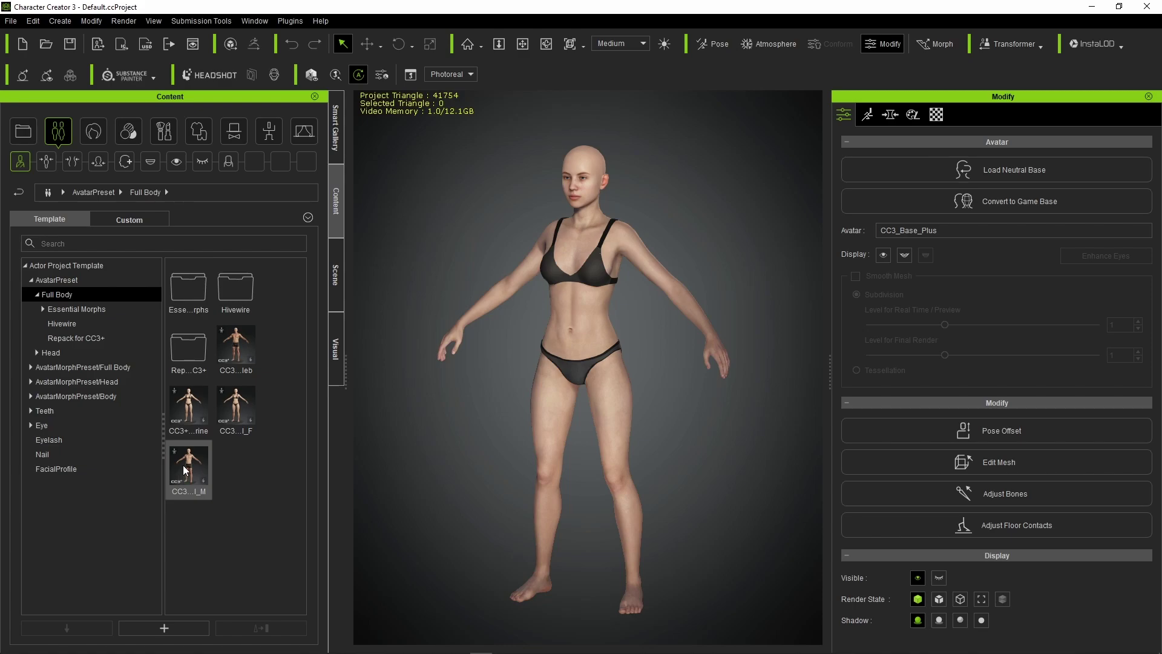
pyautogui.moveTo(197, 473)
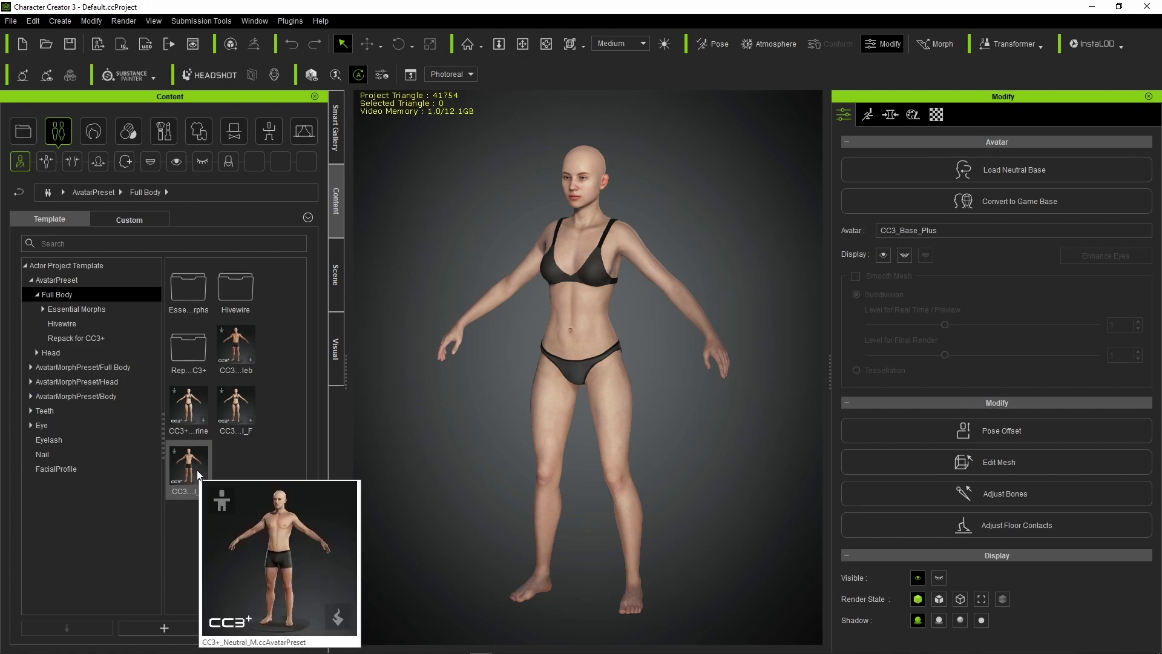
pyautogui.doubleClick(198, 474)
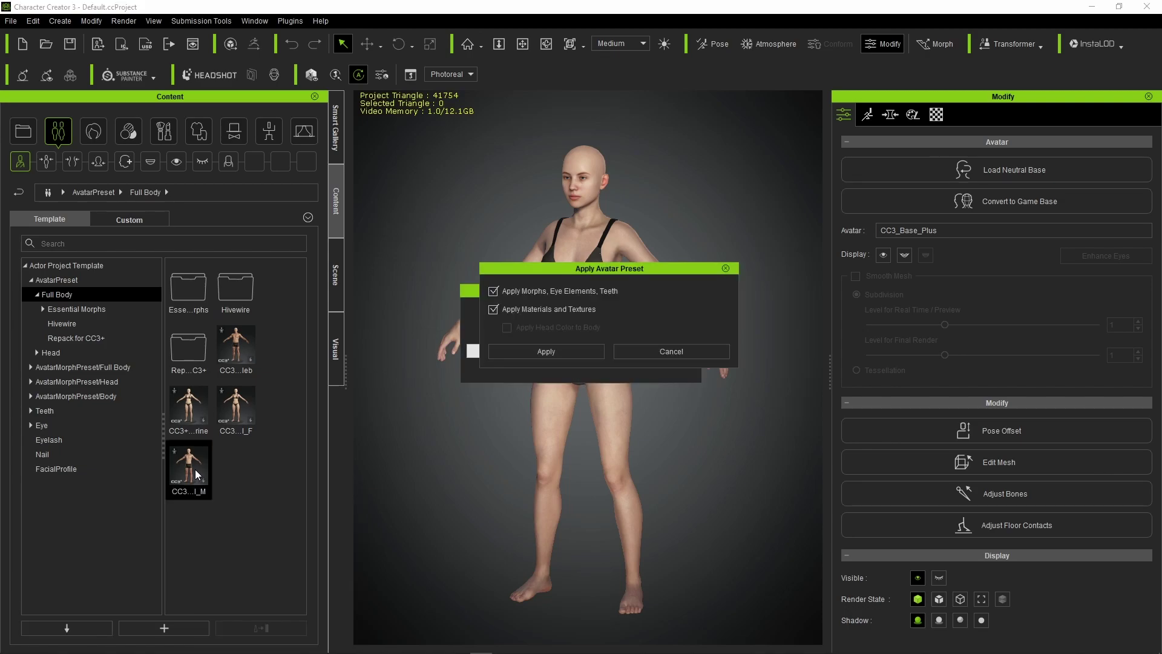
pyautogui.click(535, 355)
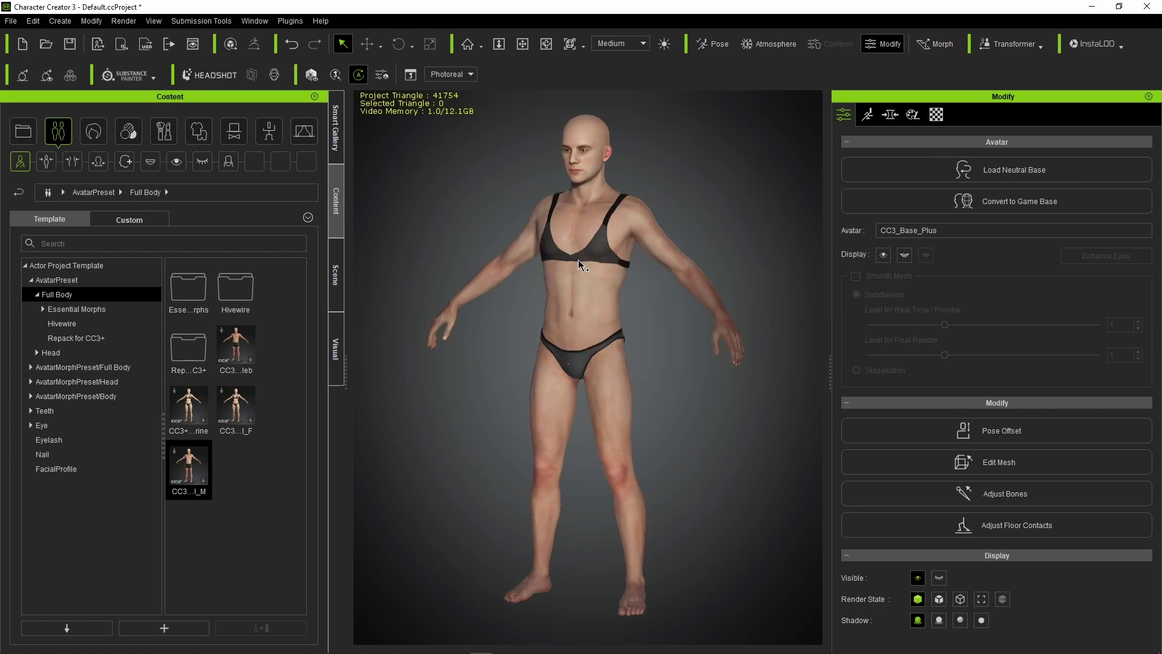
# Delete the Bra and Underwear Bottoms from the avatar in the scene
pyautogui.click(333, 270)
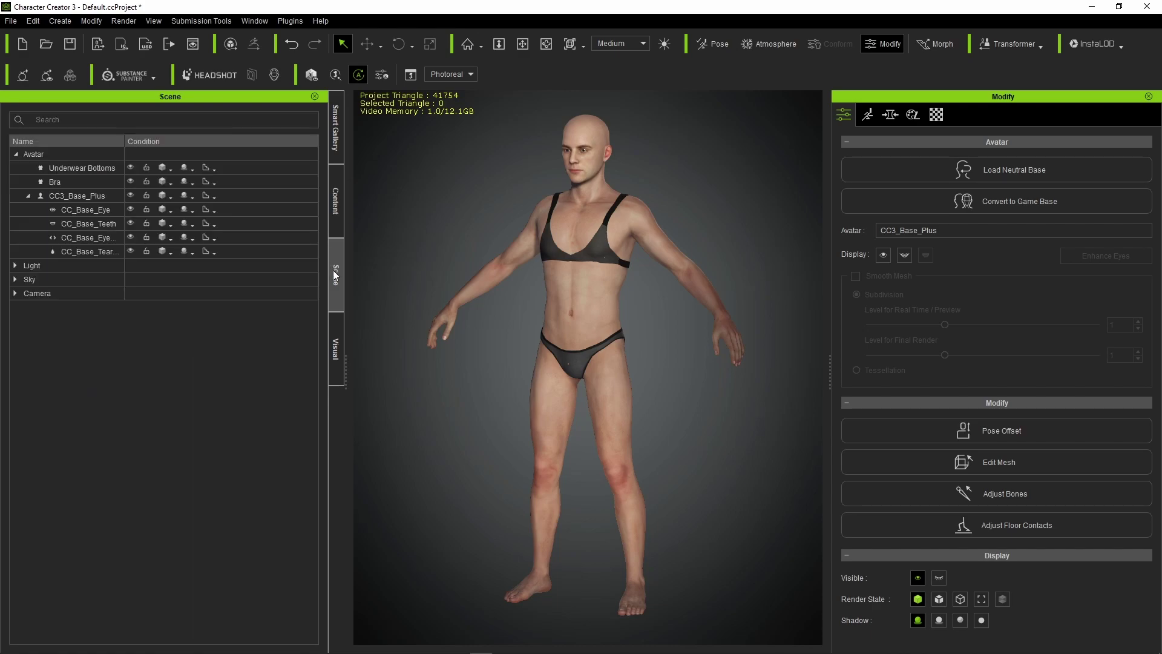
pyautogui.click(49, 182)
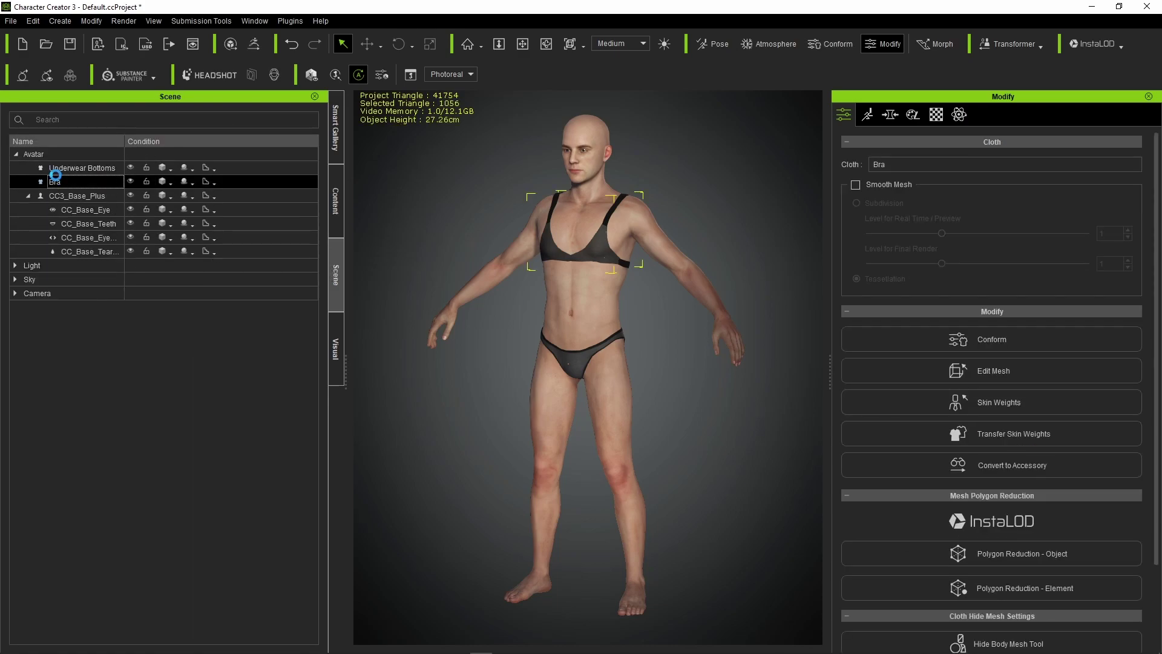
pyautogui.press('Delete')
pyautogui.click(79, 169)
pyautogui.press('Delete')
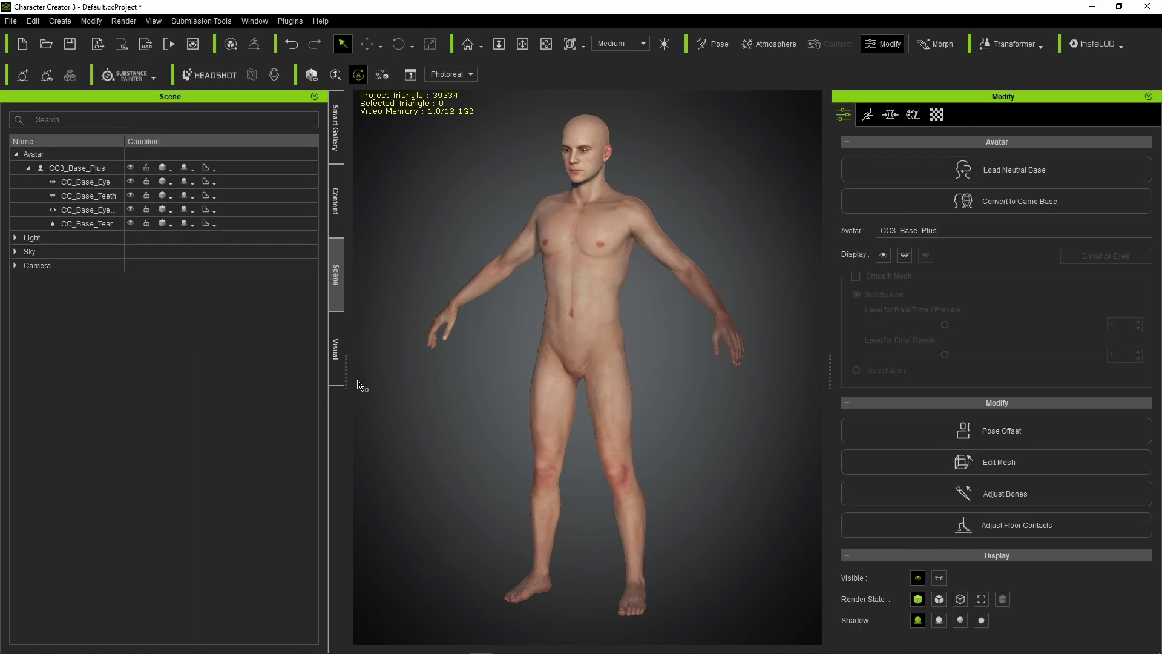
# Export the nude character in bind-pose as a Y-Up, Full Body OBJ named TestMale in the CC3-3DCoat desktop folder
pyautogui.click(10, 21)
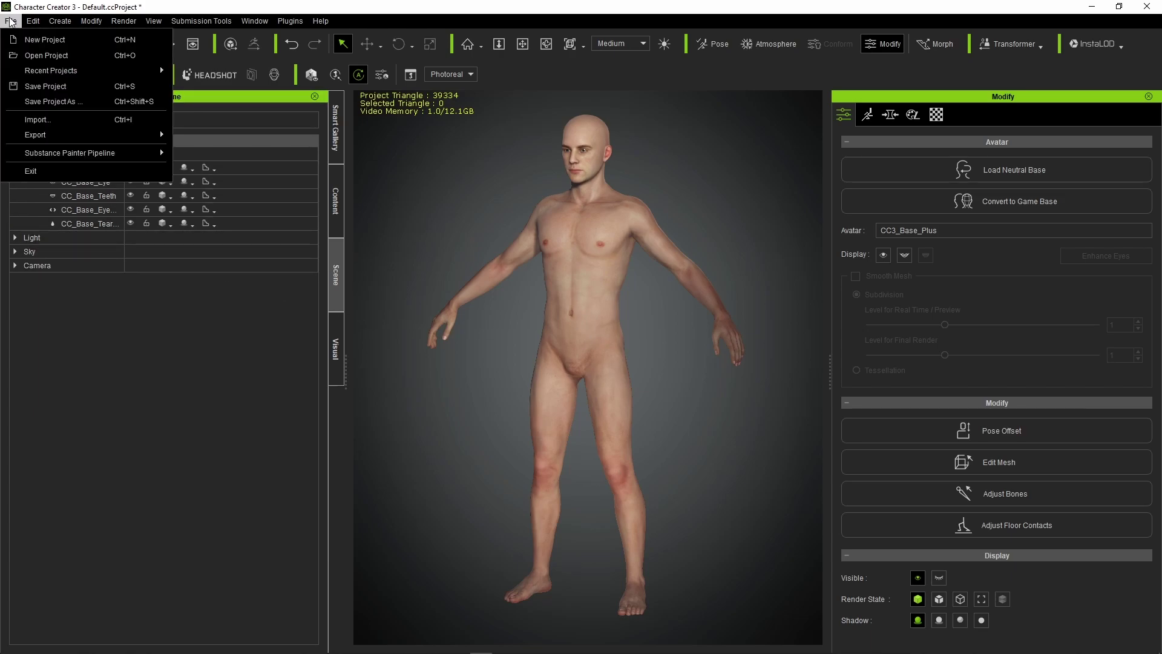
pyautogui.moveTo(141, 135)
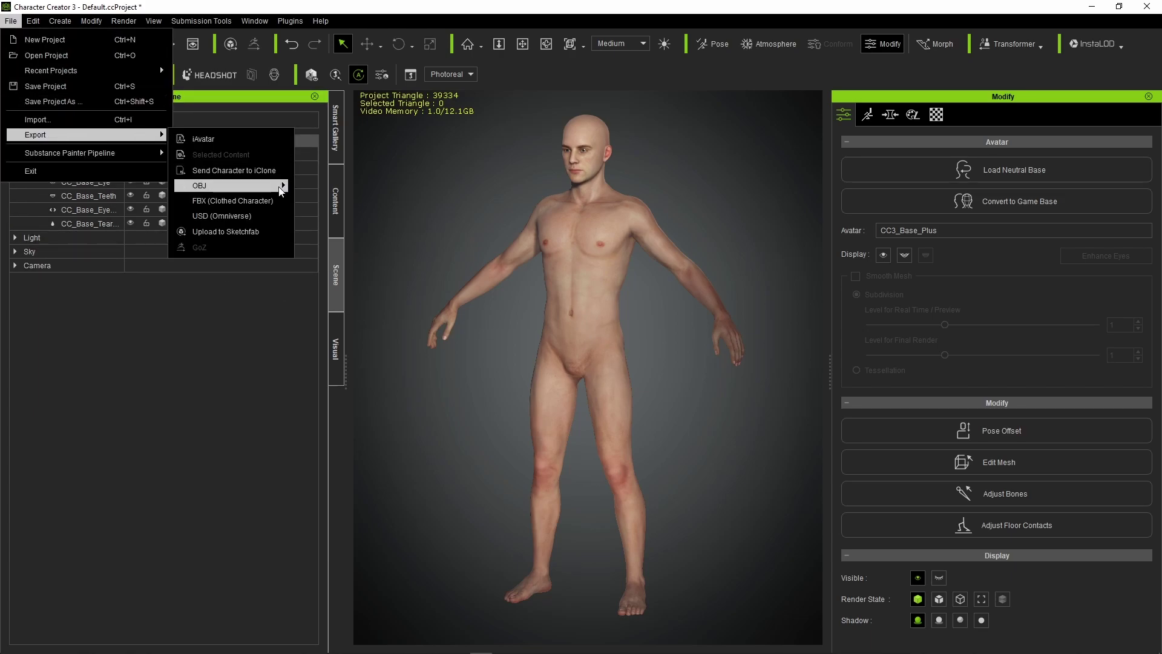
pyautogui.moveTo(281, 189)
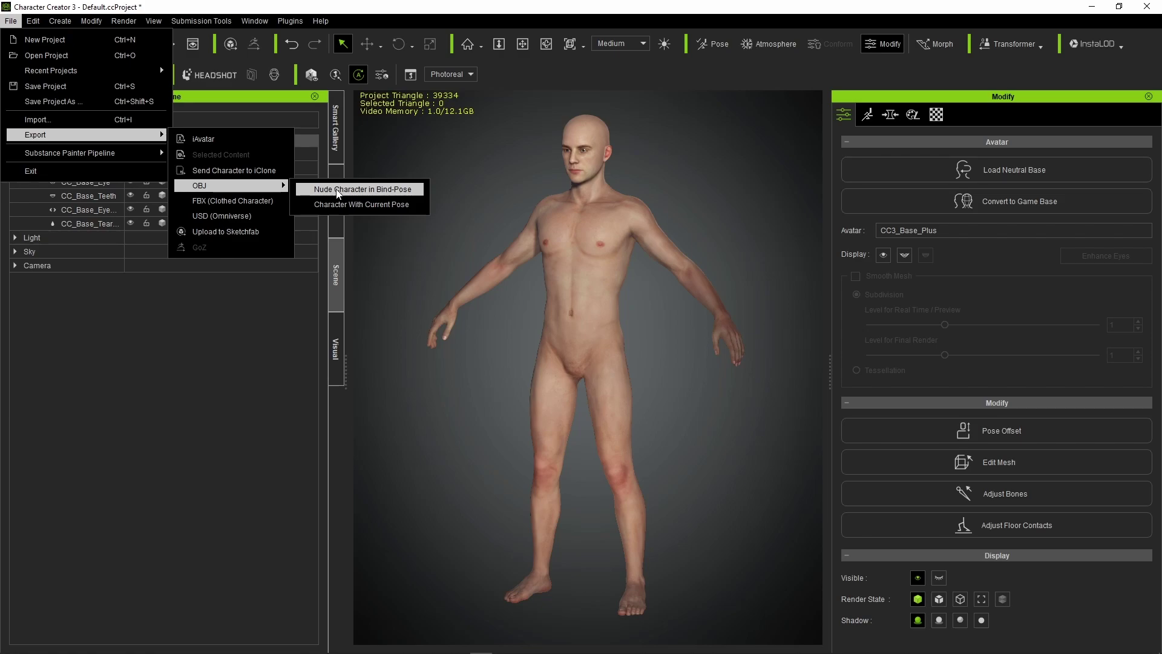
pyautogui.click(357, 191)
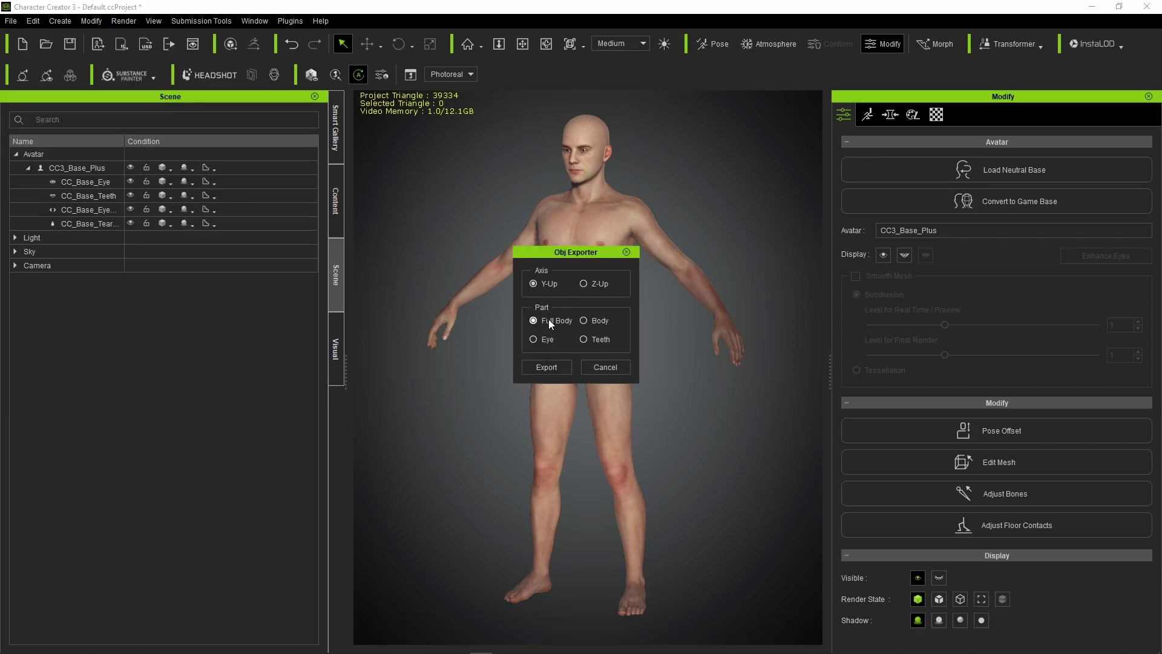
pyautogui.click(546, 368)
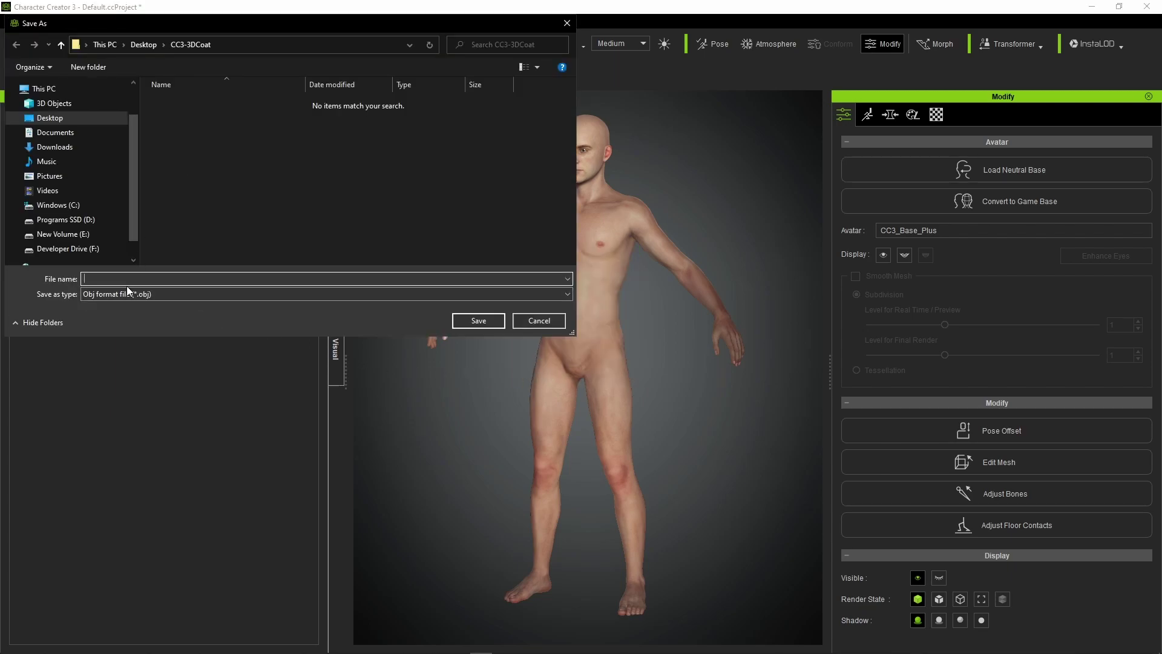
pyautogui.write('TestMale')
pyautogui.press('Return')
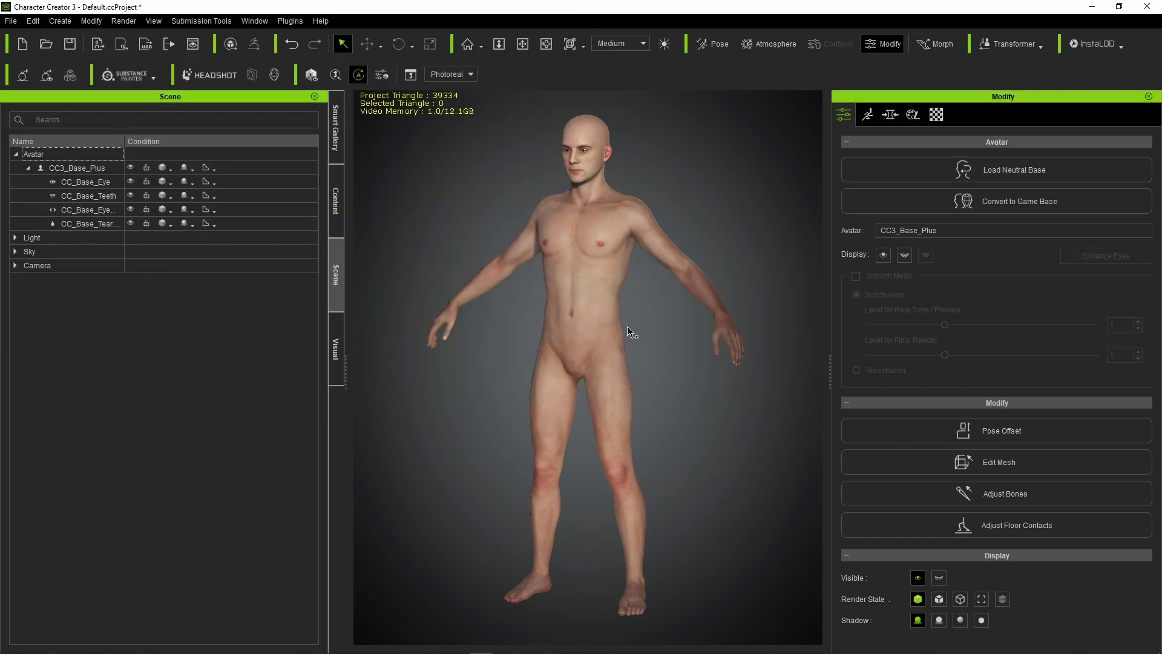
# Check the exported TestMale files in the CC3-3DCoat folder on the desktop
pyautogui.click(1092, 7)
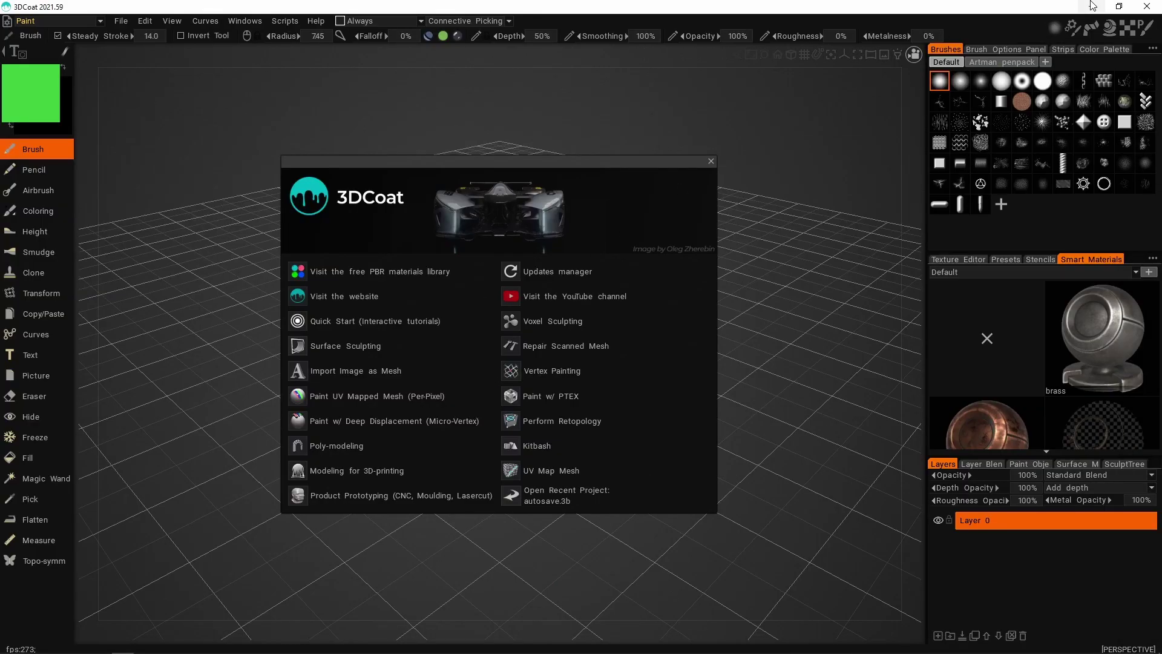
pyautogui.click(1093, 6)
pyautogui.doubleClick(253, 67)
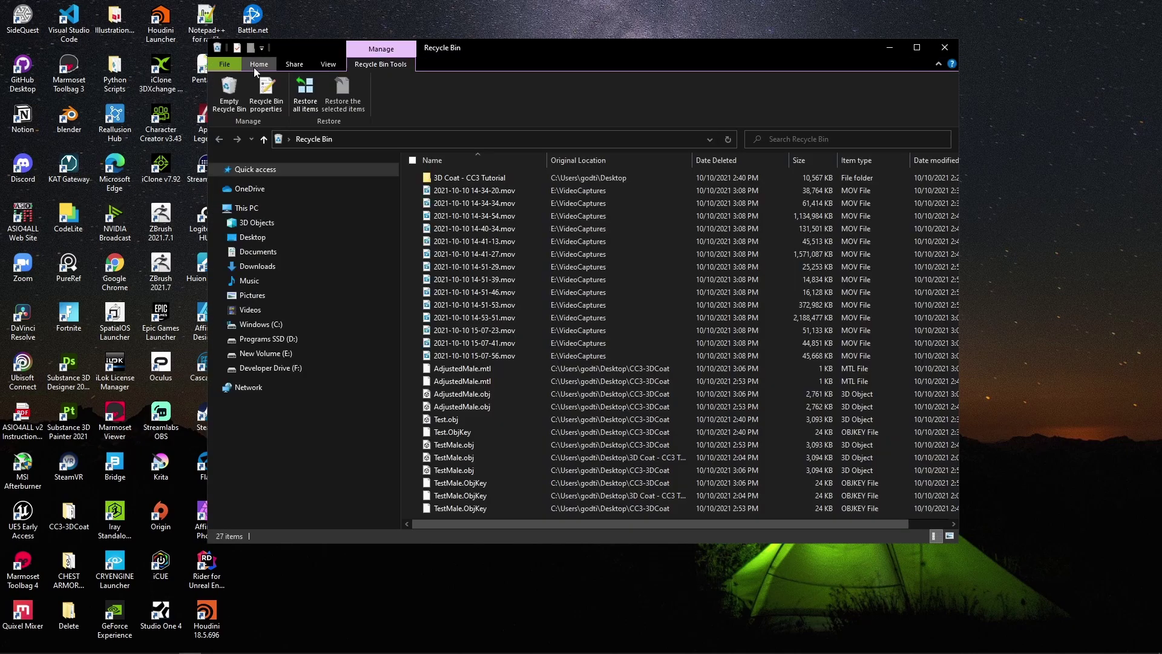
pyautogui.click(944, 47)
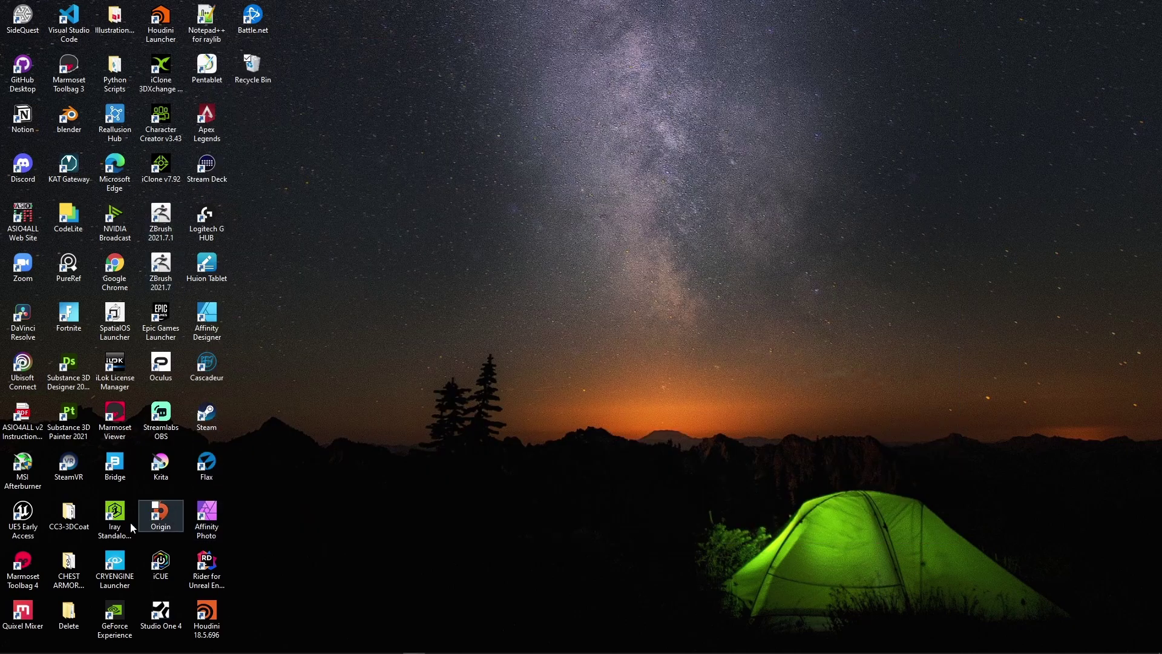
pyautogui.doubleClick(71, 519)
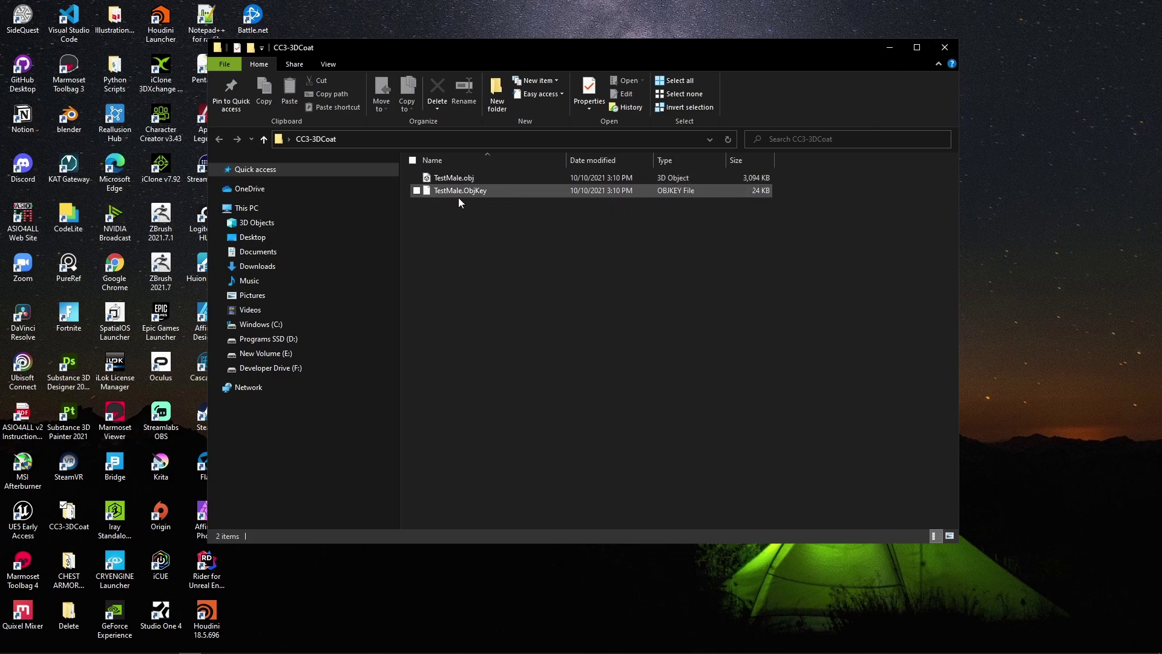
pyautogui.click(889, 48)
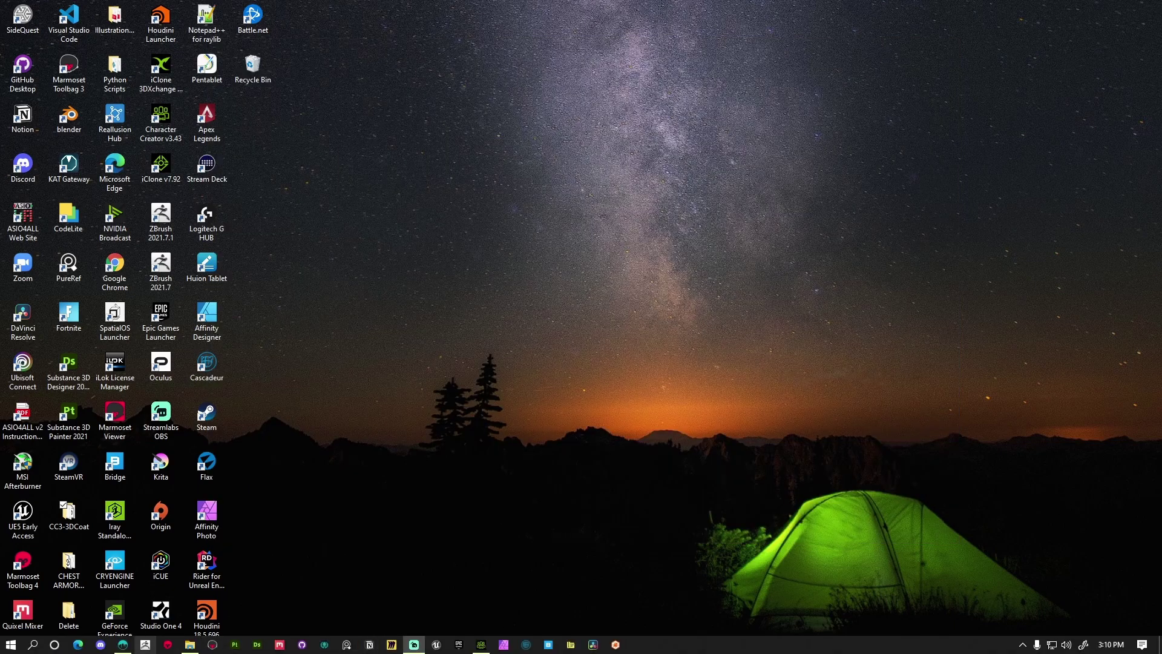
# Switch to 3DCoat and dismiss its welcome window
pyautogui.moveTo(123, 644)
pyautogui.click(159, 601)
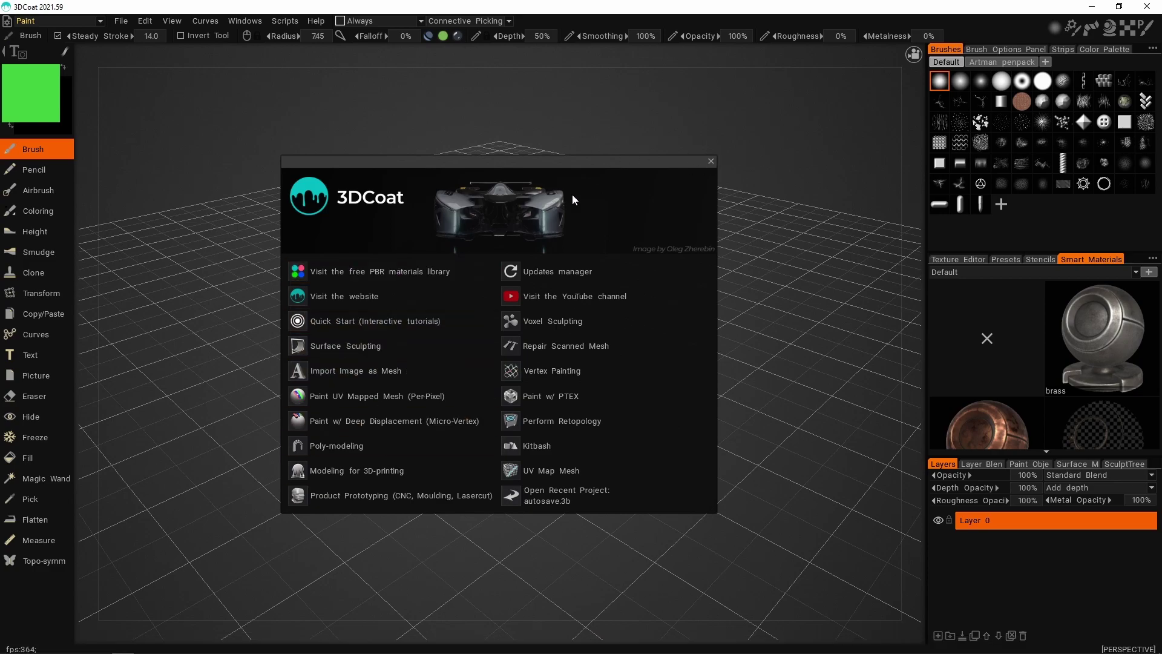
pyautogui.click(710, 160)
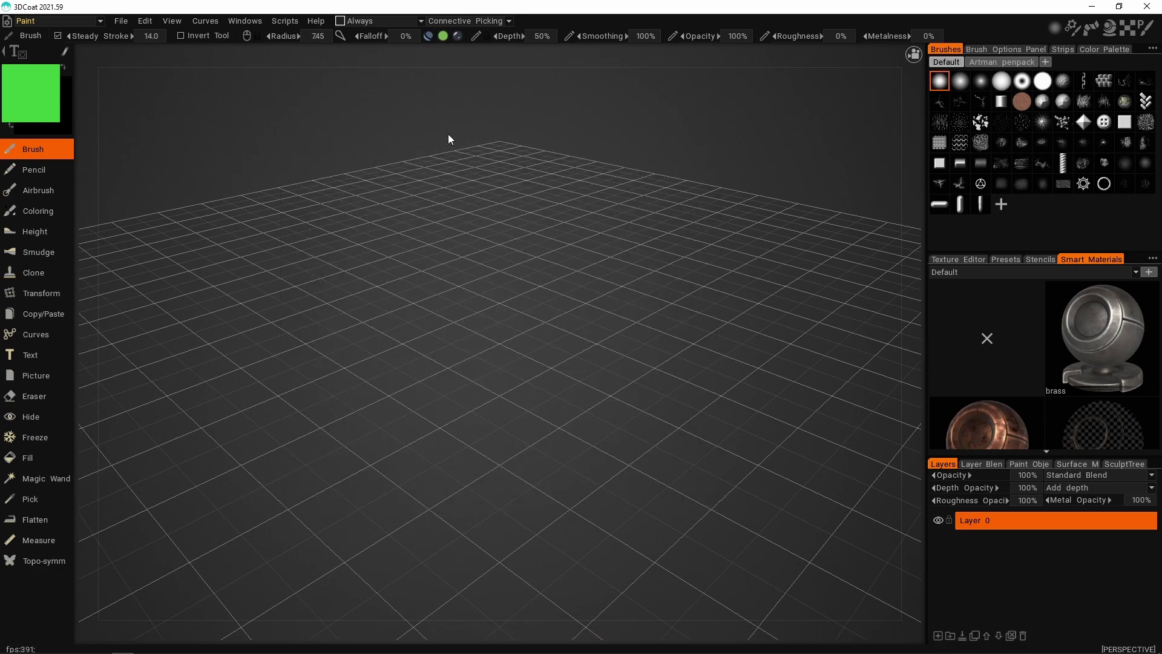
# Look over the available rooms and import options, and switch to the Tweak room
pyautogui.click(90, 20)
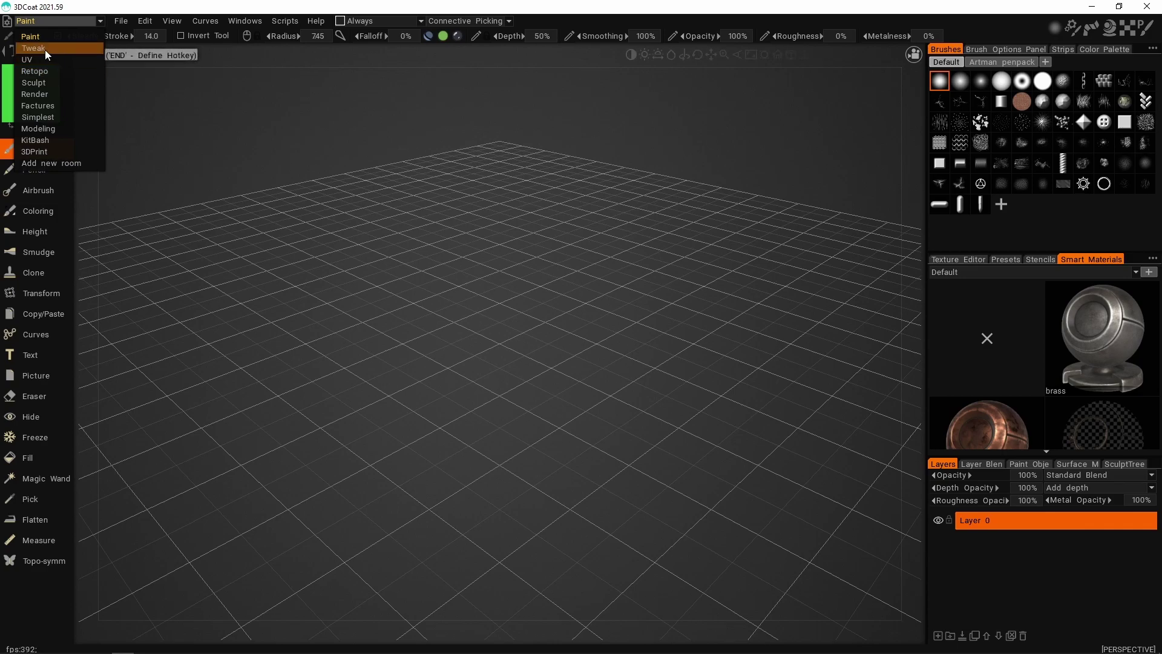
pyautogui.click(121, 21)
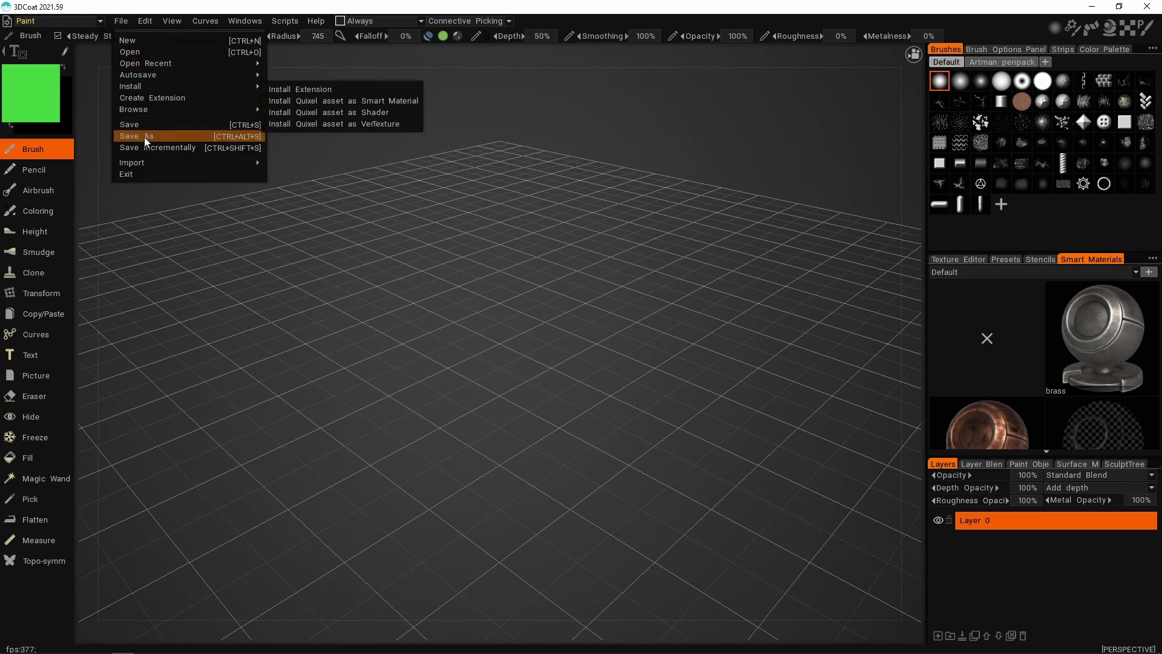
pyautogui.moveTo(139, 167)
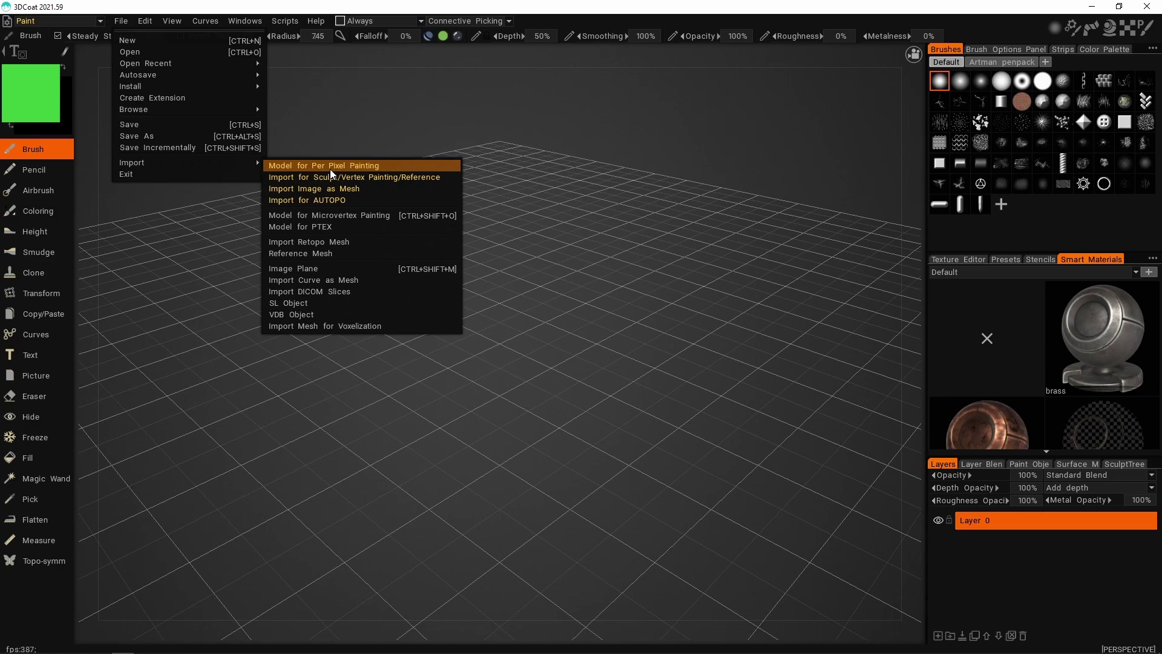
pyautogui.click(39, 22)
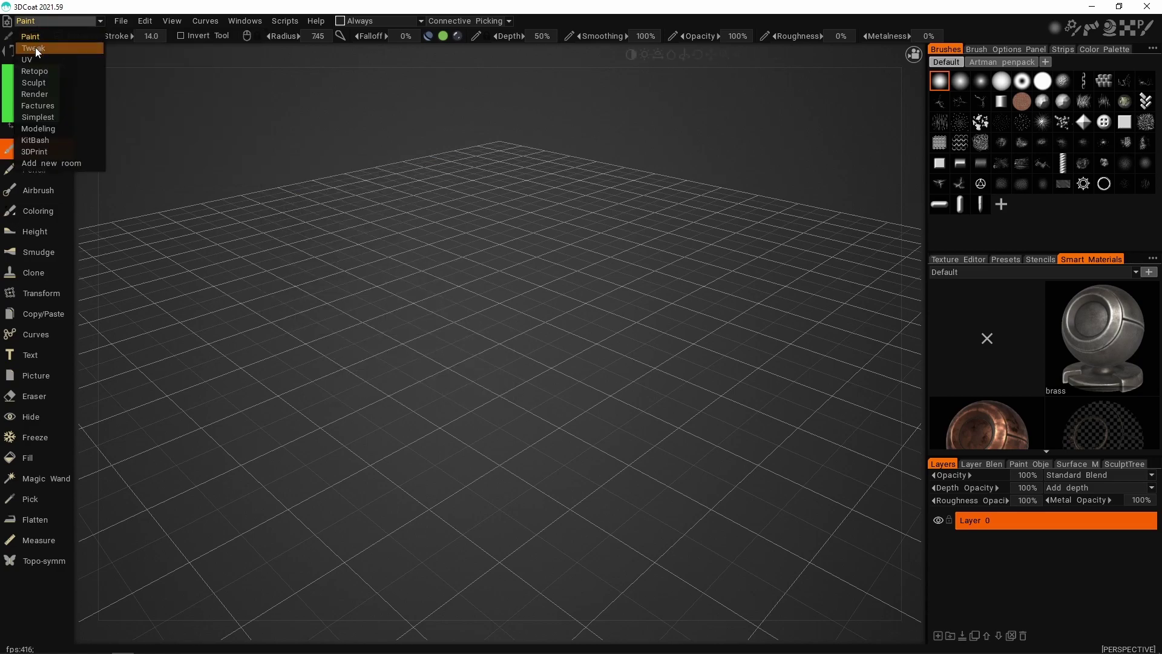
pyautogui.click(35, 48)
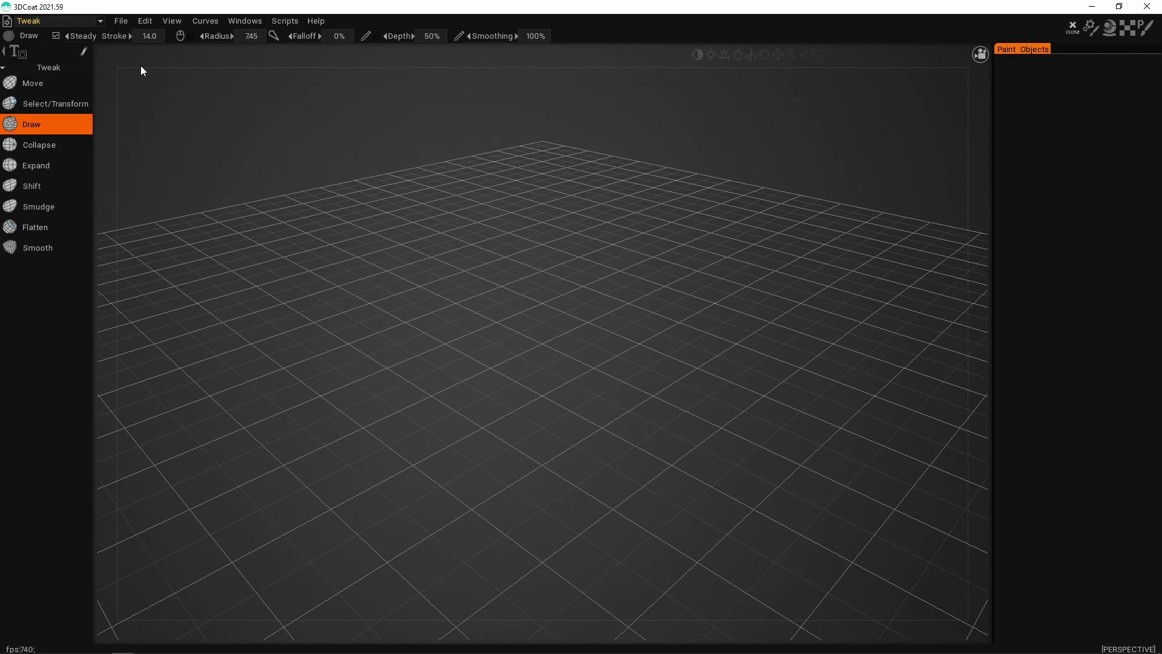
# In the Retopo room, import TestMale.obj as a retopo mesh and apply its default placement
pyautogui.click(102, 23)
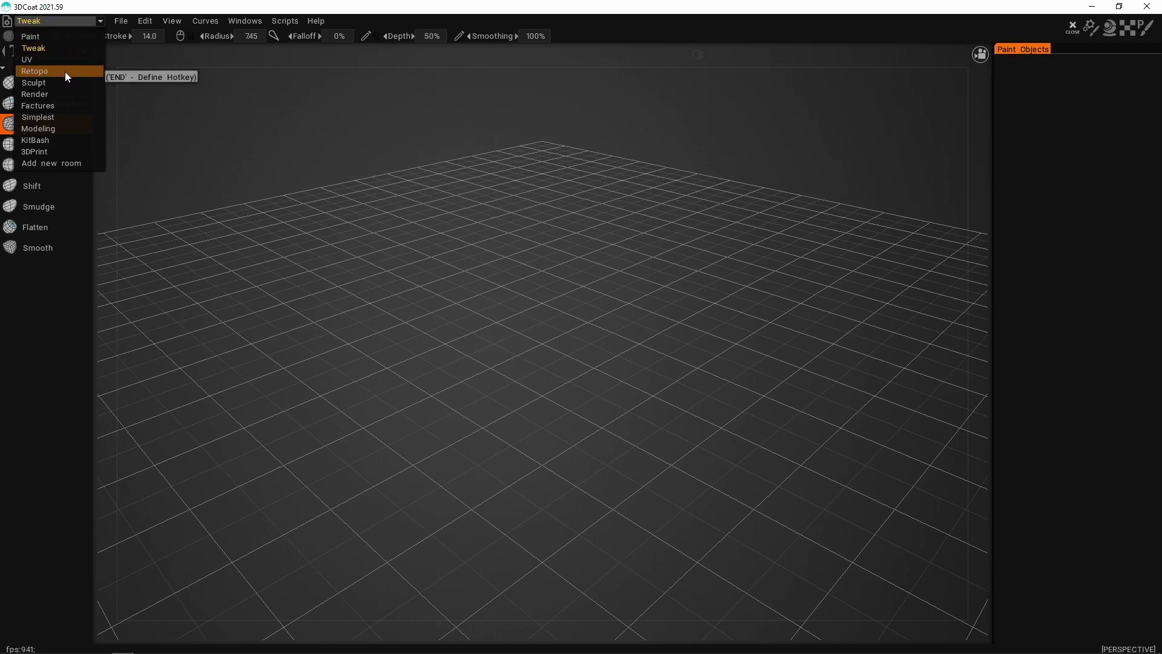
pyautogui.click(65, 71)
pyautogui.click(117, 24)
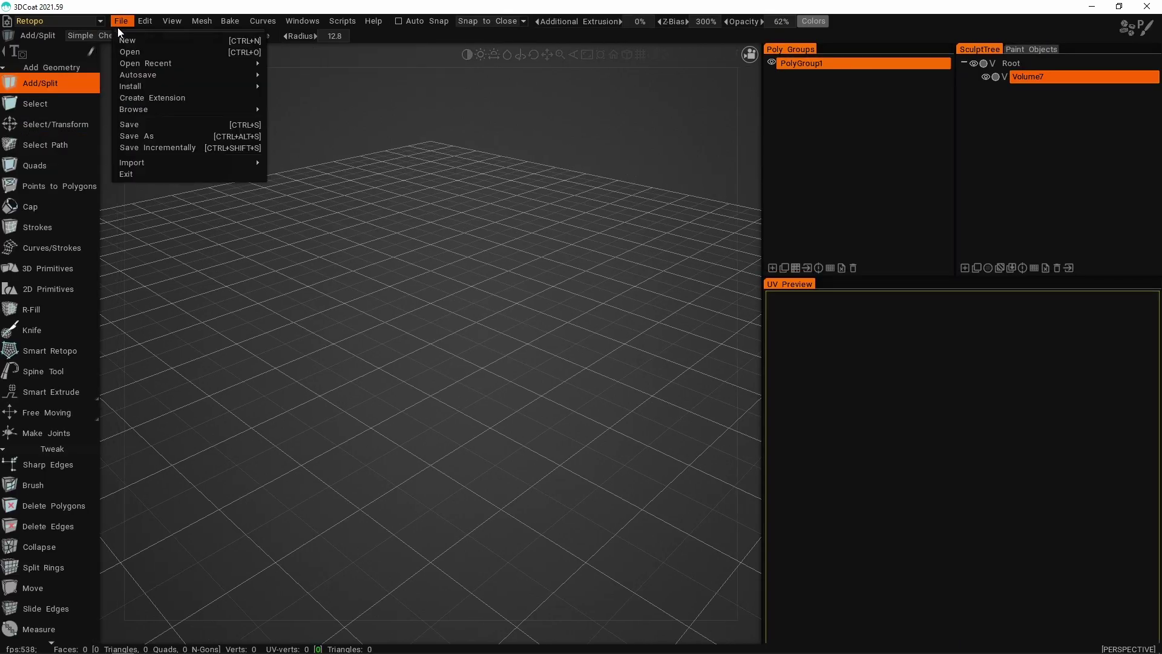
pyautogui.moveTo(151, 161)
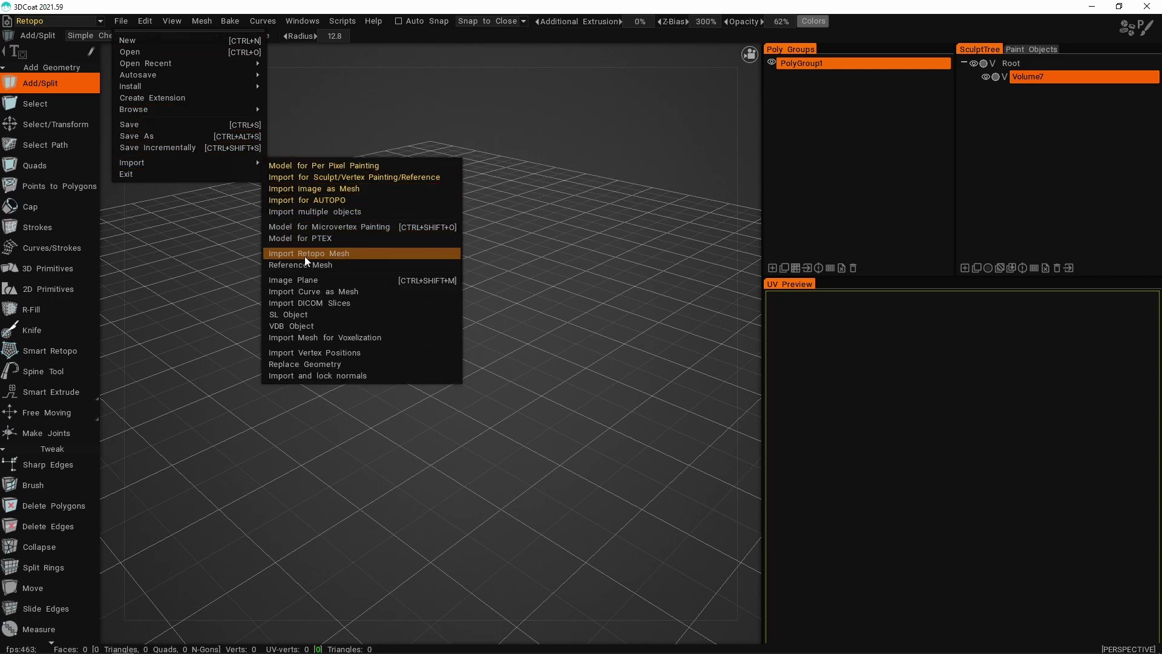
pyautogui.click(321, 253)
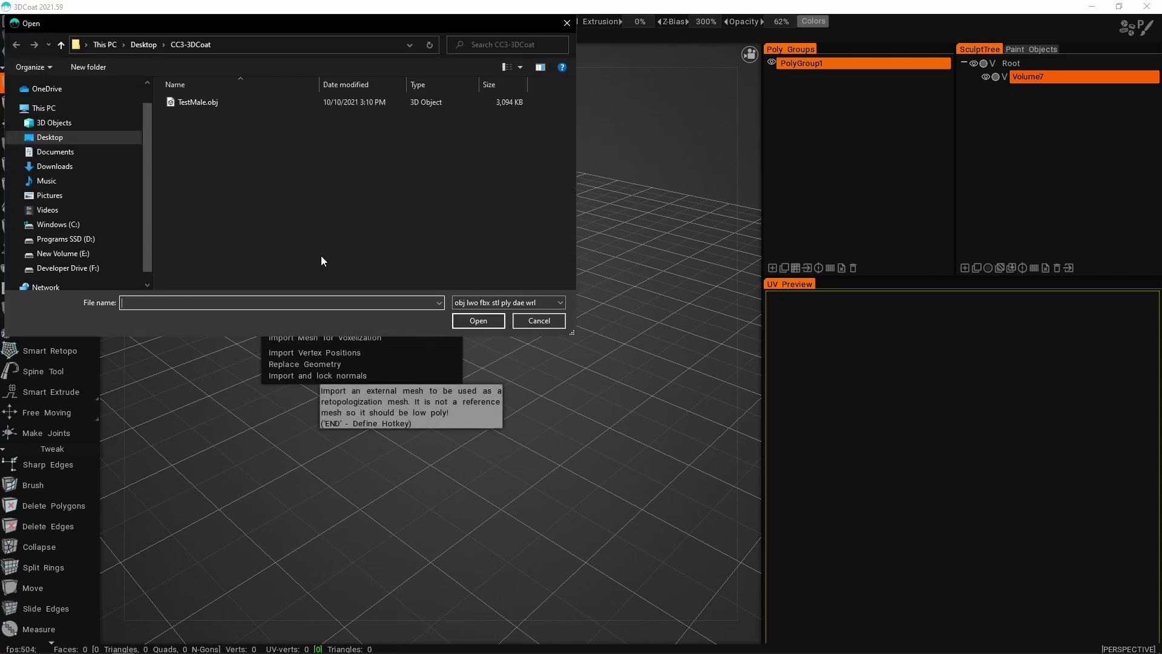
pyautogui.doubleClick(190, 106)
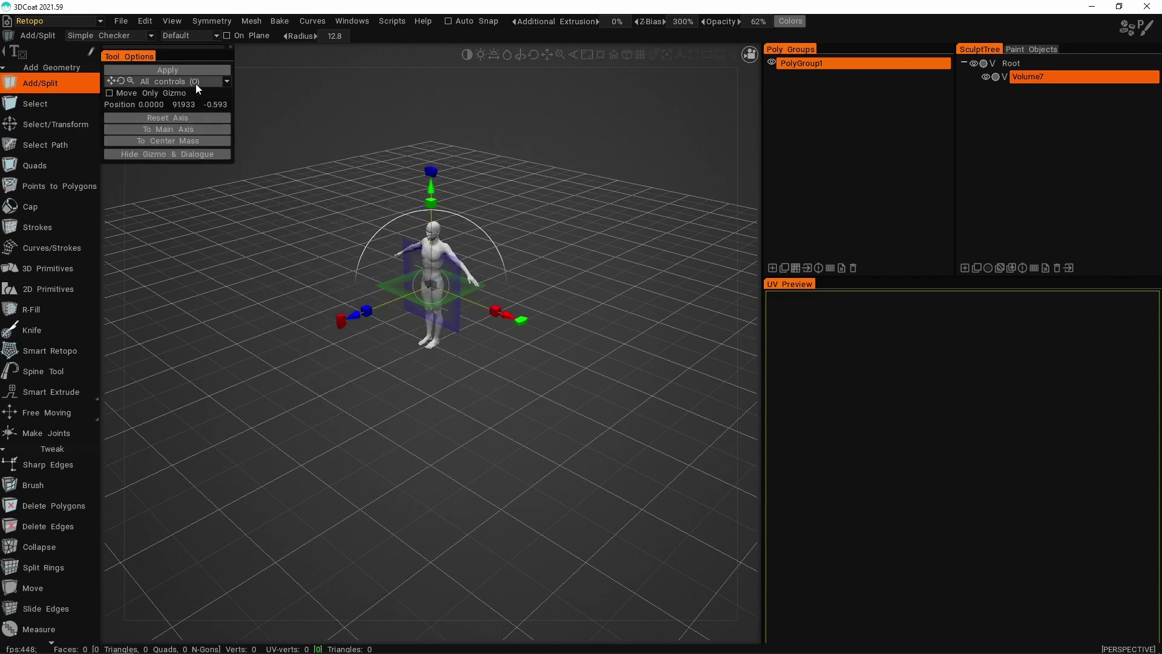
pyautogui.click(188, 70)
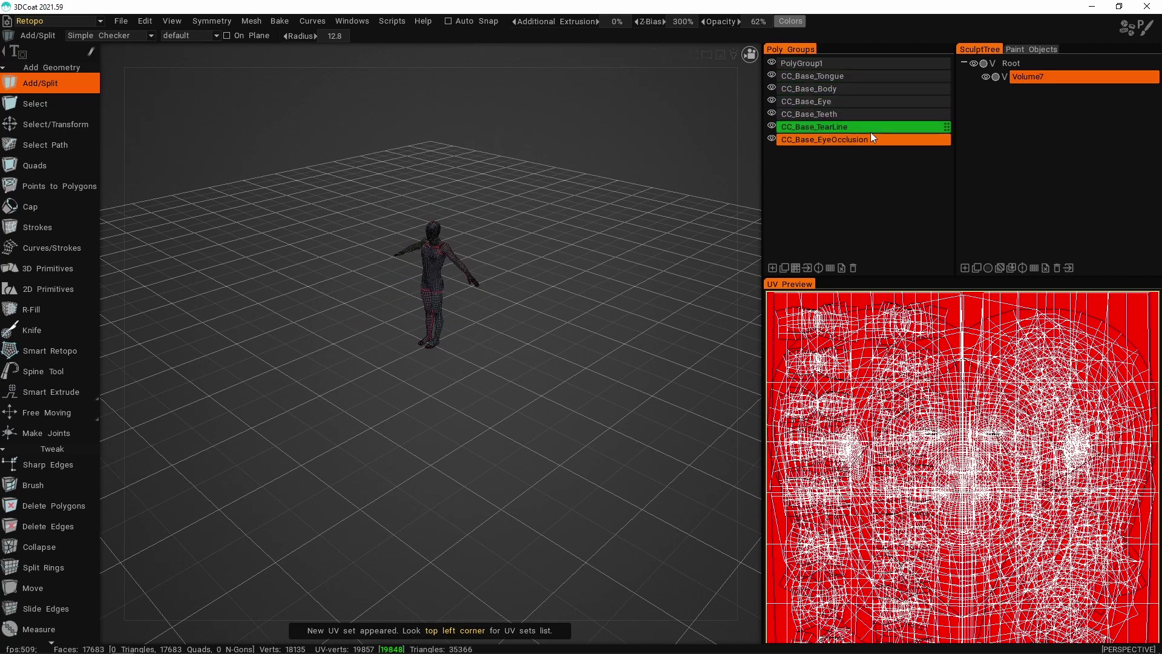
# Look over the imported retopo mesh and examine how it shows up in the Sculpt room
pyautogui.keyDown('alt'); pyautogui.moveTo(366, 260); pyautogui.dragTo(460, 221, button='right'); pyautogui.keyUp('alt')
pyautogui.keyDown('alt'); pyautogui.moveTo(460, 221); pyautogui.dragTo(481, 336, button='middle'); pyautogui.keyUp('alt')
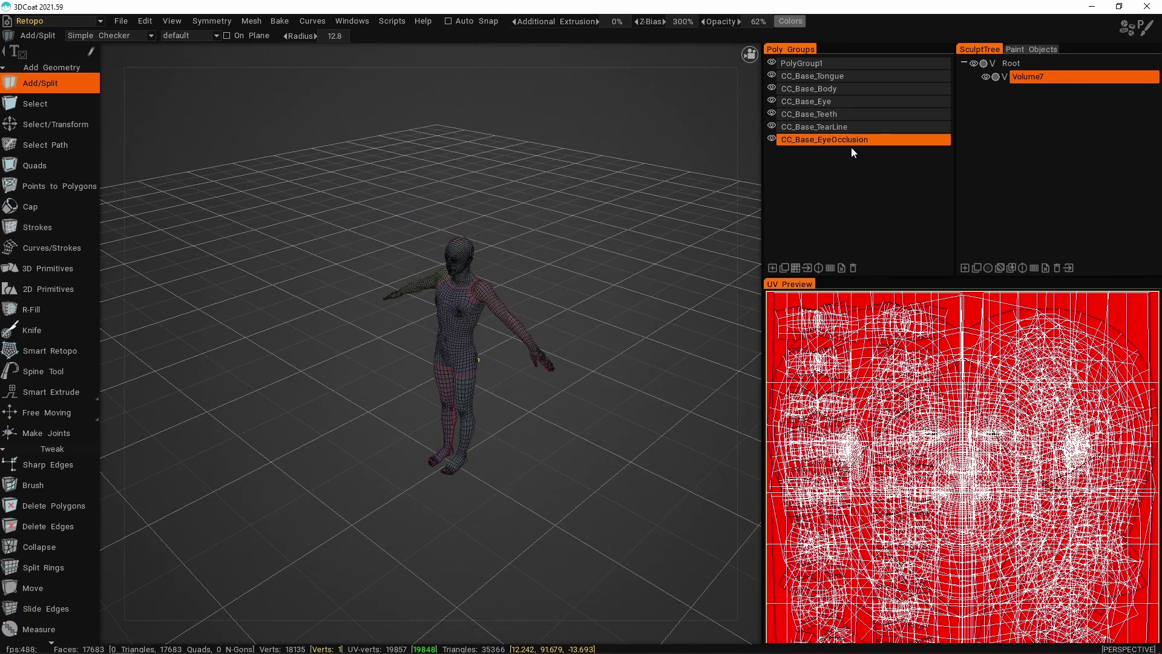
pyautogui.click(94, 23)
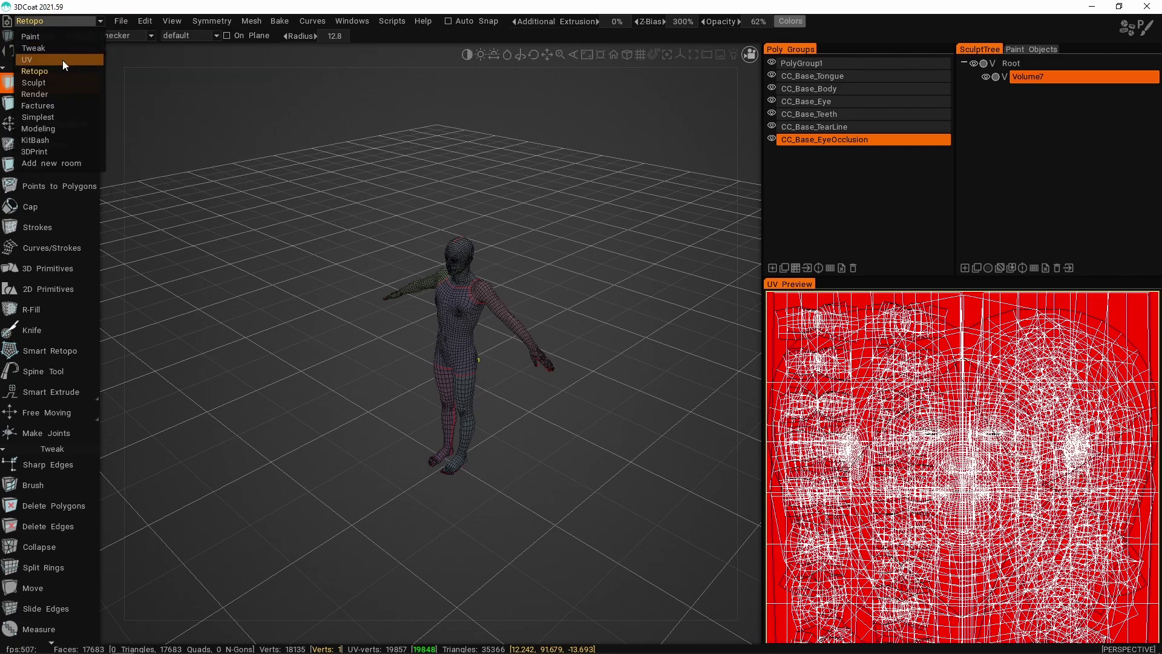
pyautogui.click(49, 83)
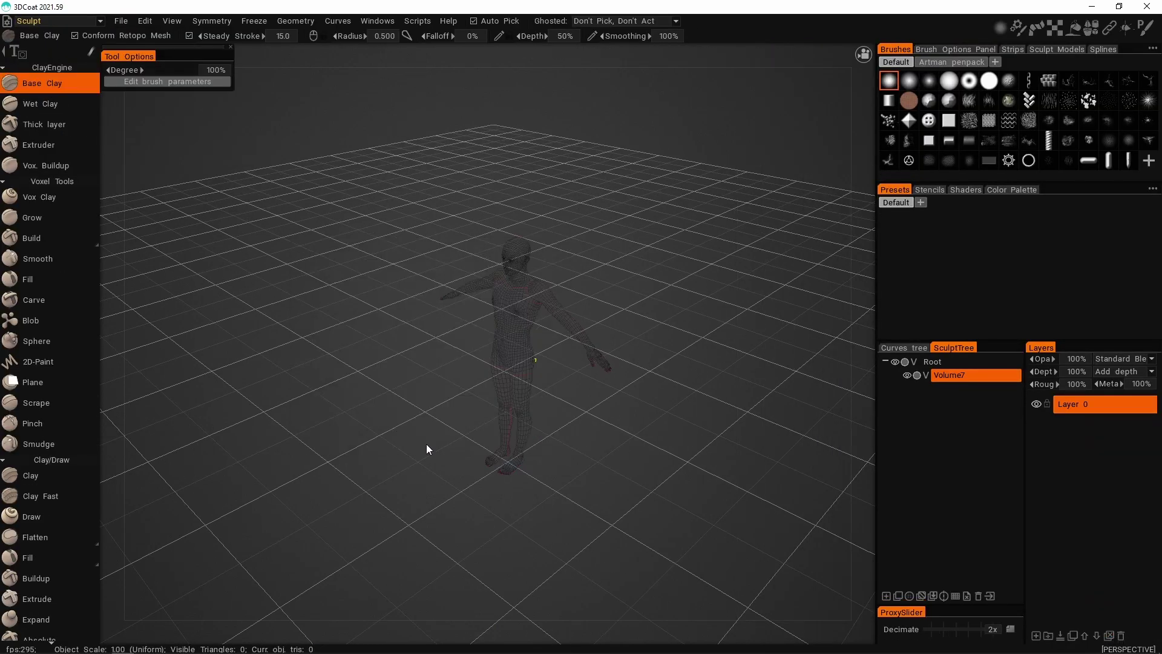
pyautogui.keyDown('alt'); pyautogui.moveTo(426, 444); pyautogui.dragTo(557, 274); pyautogui.keyUp('alt')
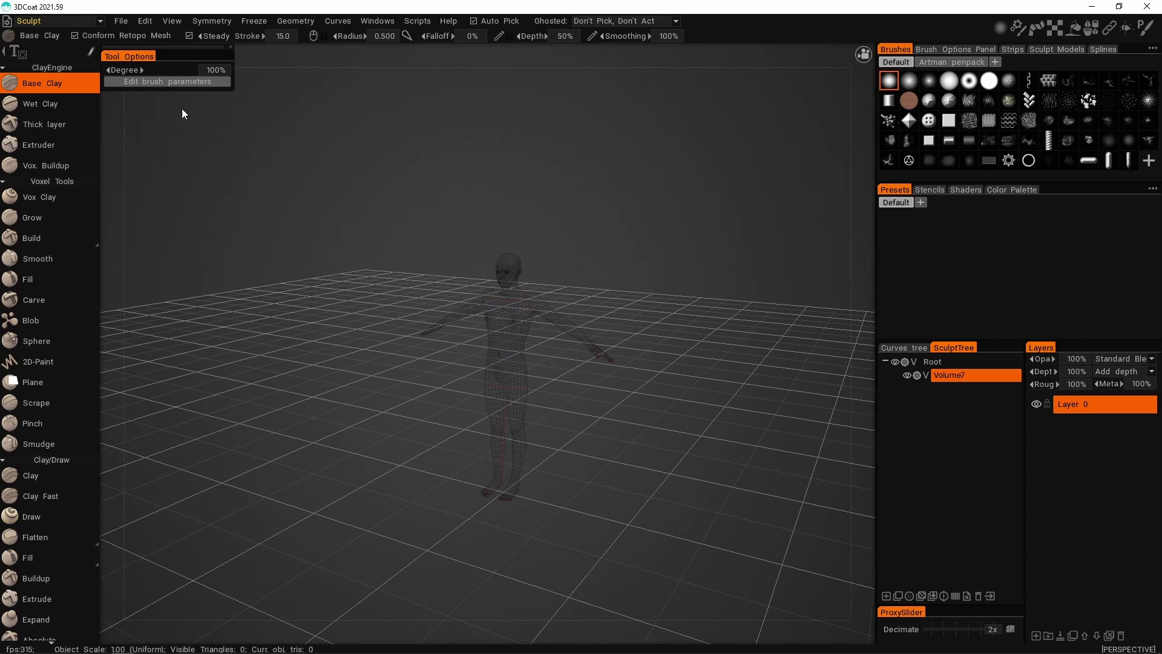
# Return to the Retopo room and turn on Sculpt Mesh for the imported figure
pyautogui.click(101, 22)
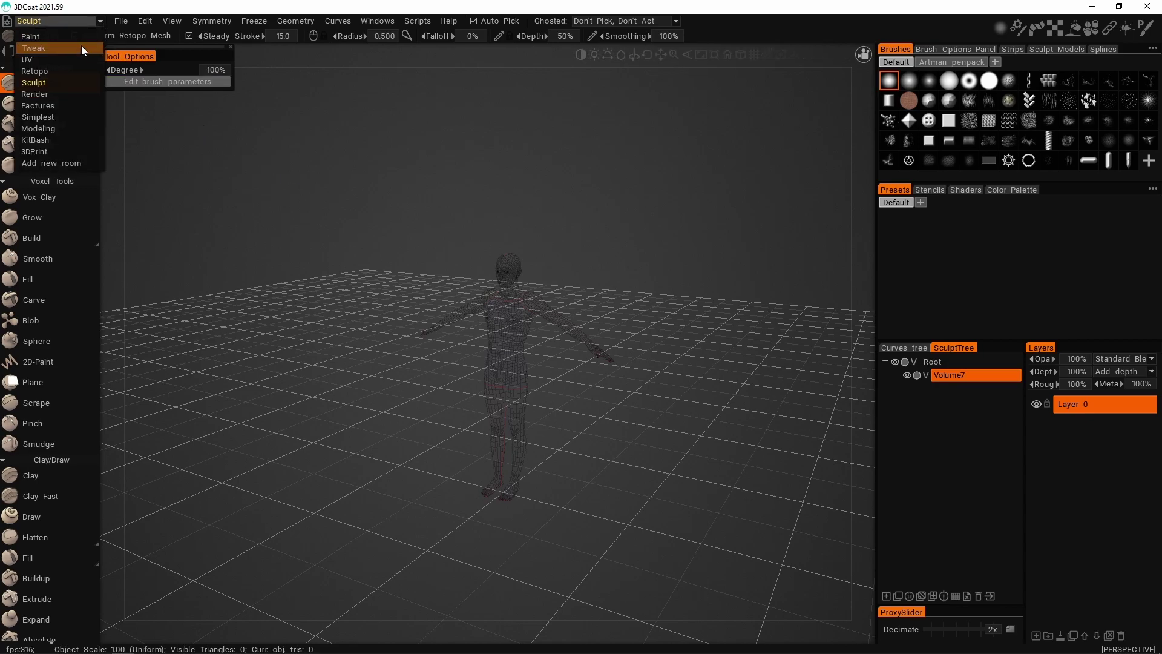
pyautogui.click(64, 72)
pyautogui.click(249, 22)
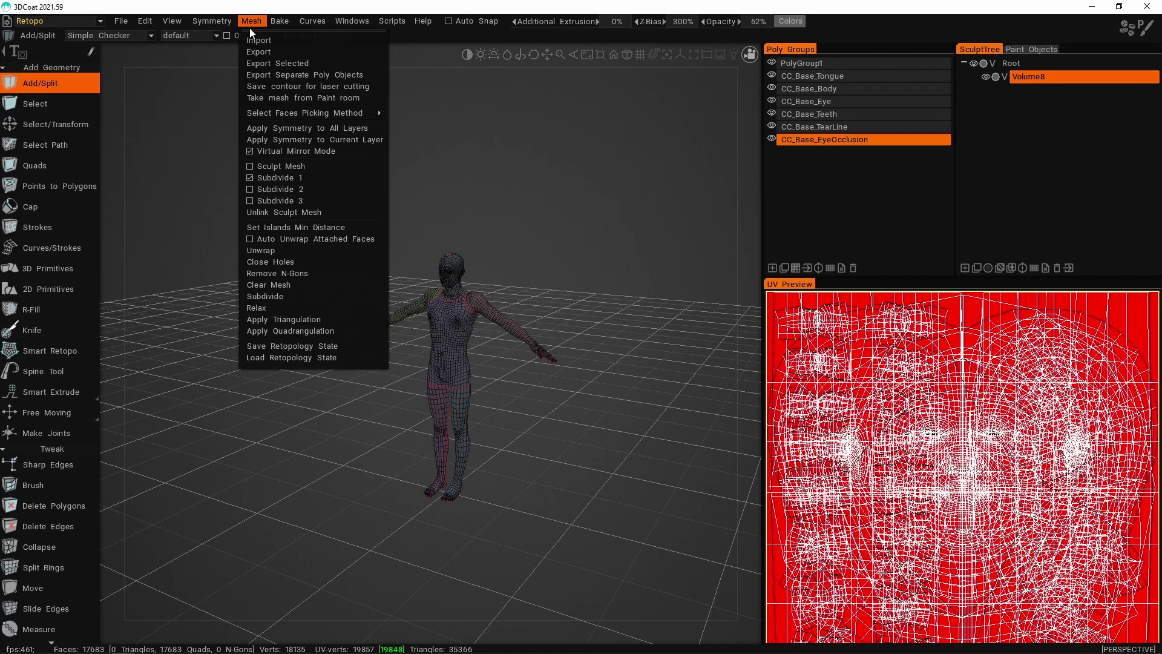
pyautogui.click(249, 166)
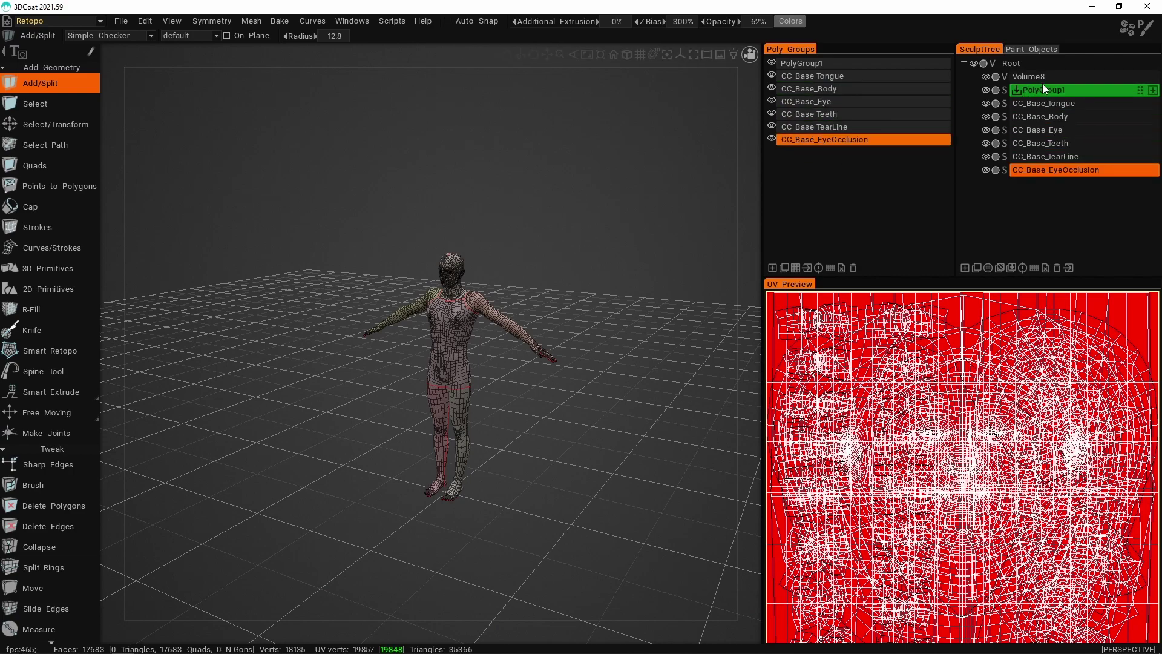
# Go to the Sculpt room with the new sculpt meshes and choose the Move tool for reshaping the figure
pyautogui.click(100, 21)
pyautogui.click(49, 82)
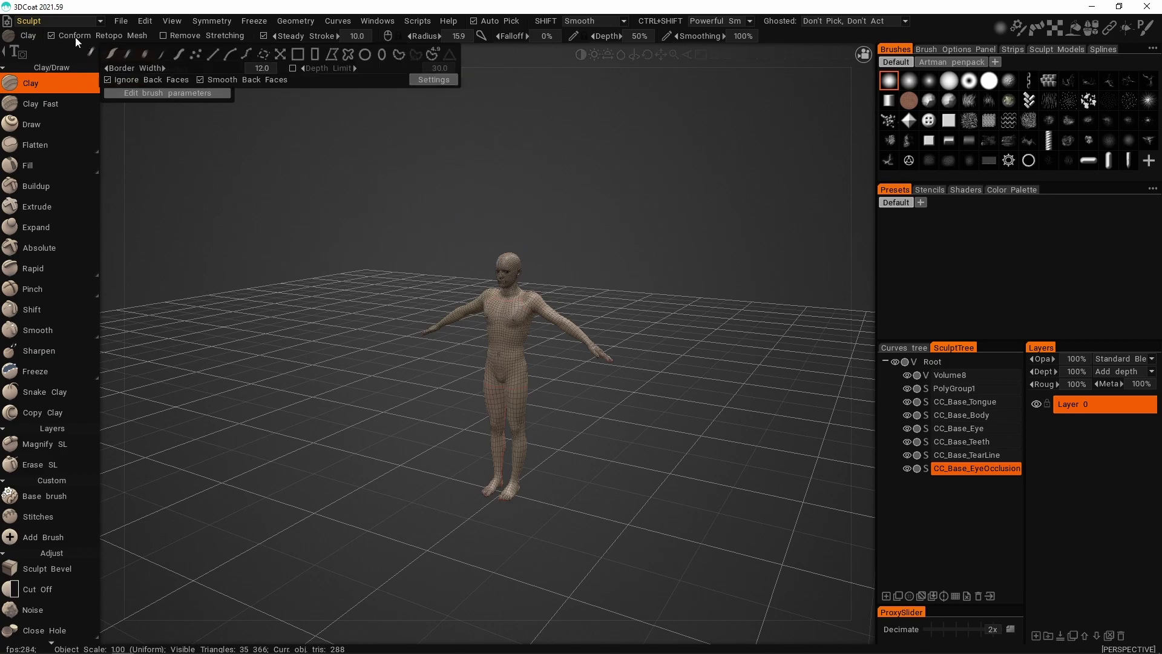
pyautogui.scroll(5, 550, 244)
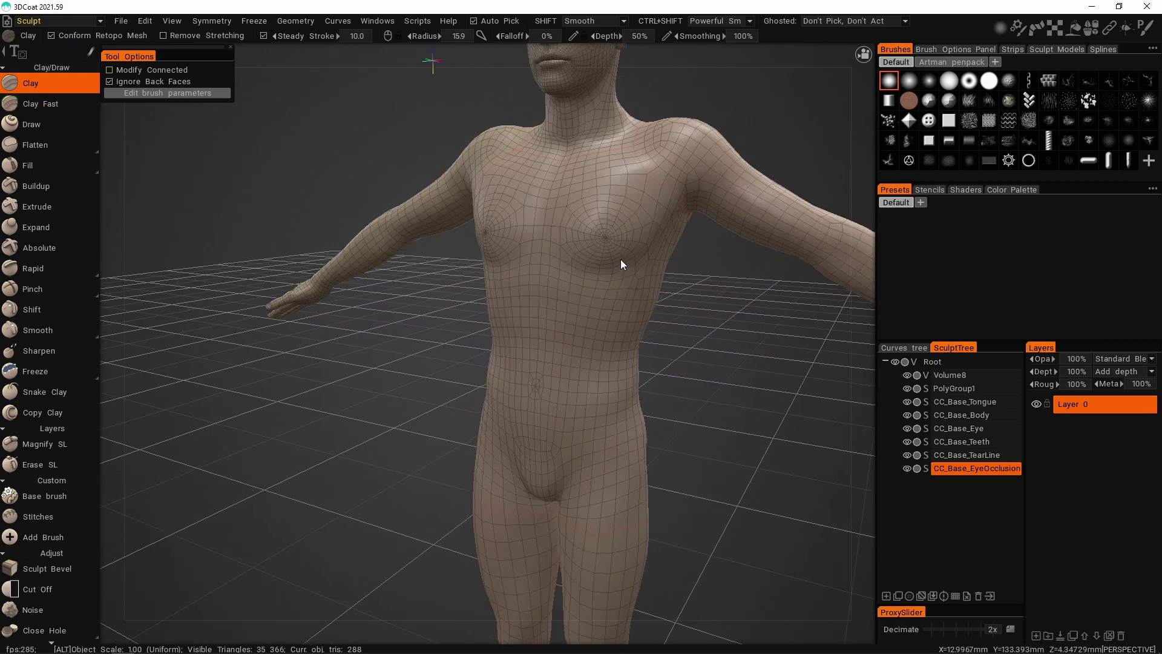
pyautogui.scroll(-1, 620, 259)
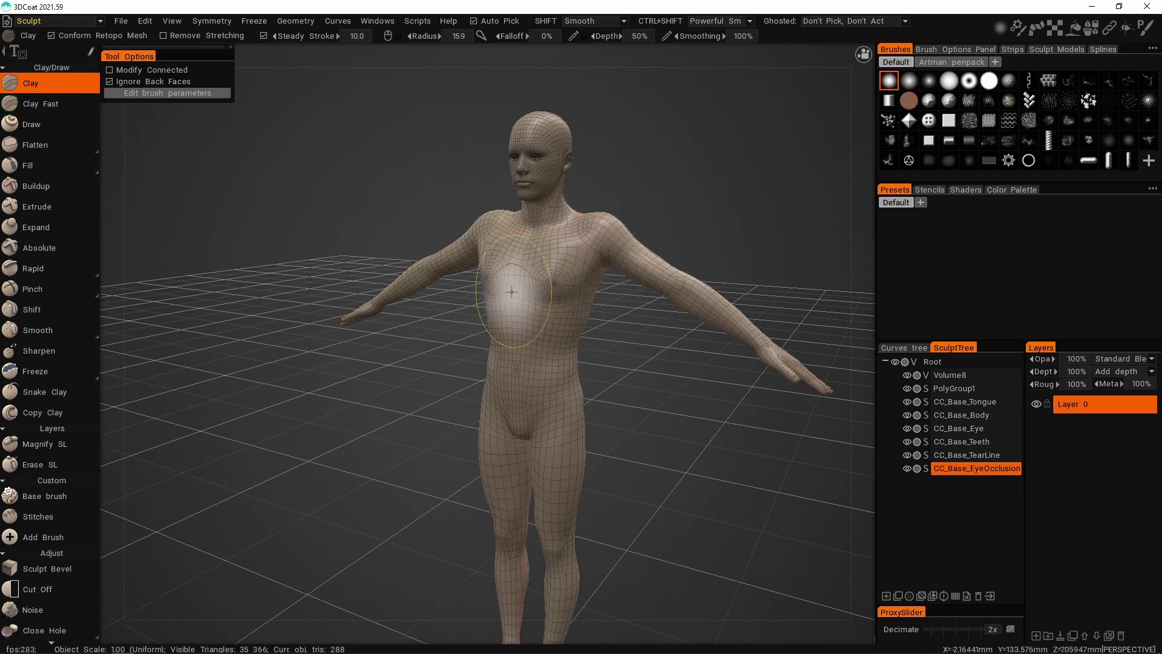
pyautogui.moveTo(547, 449); pyautogui.dragTo(538, 372)
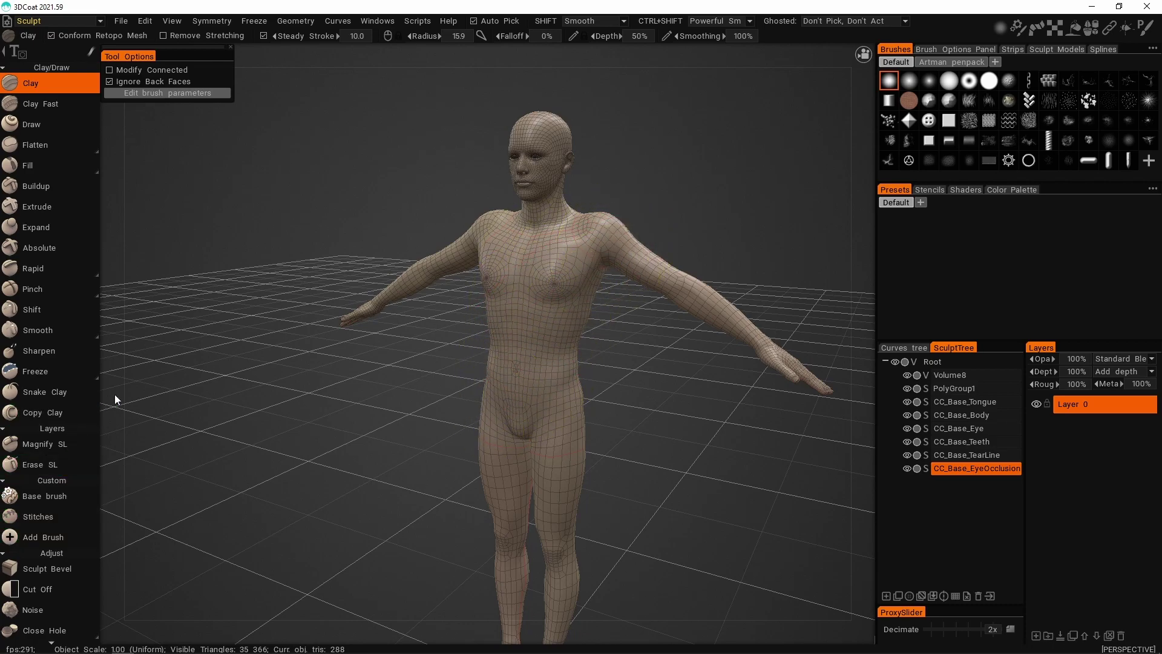
pyautogui.press('space')
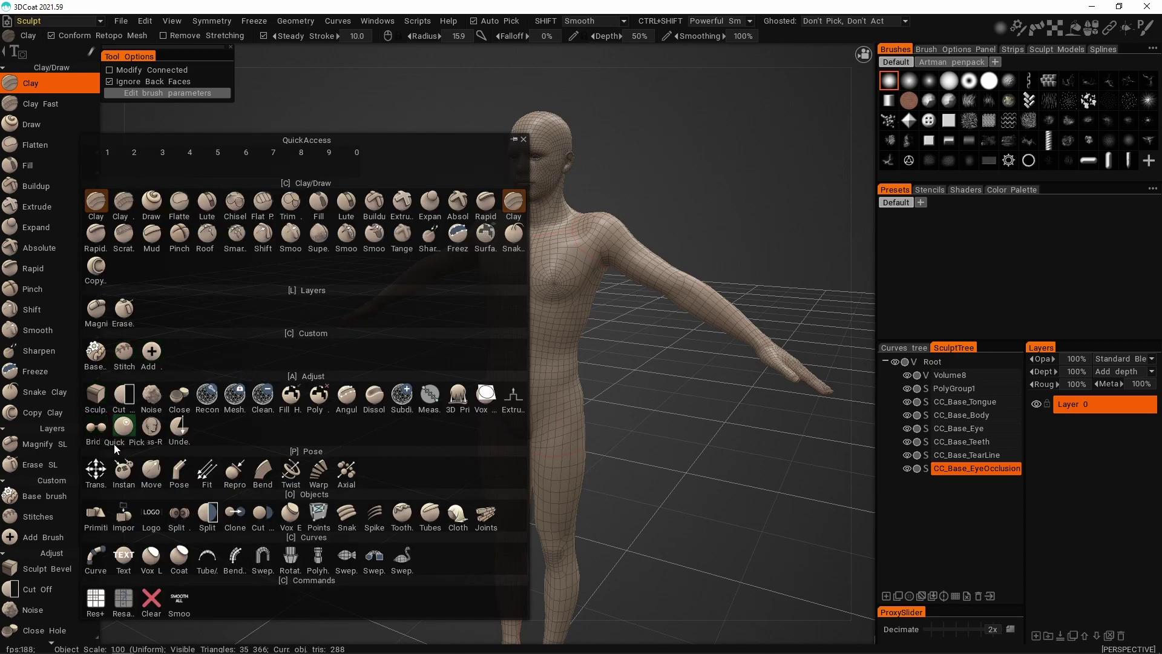
pyautogui.press('space')
pyautogui.press('space')
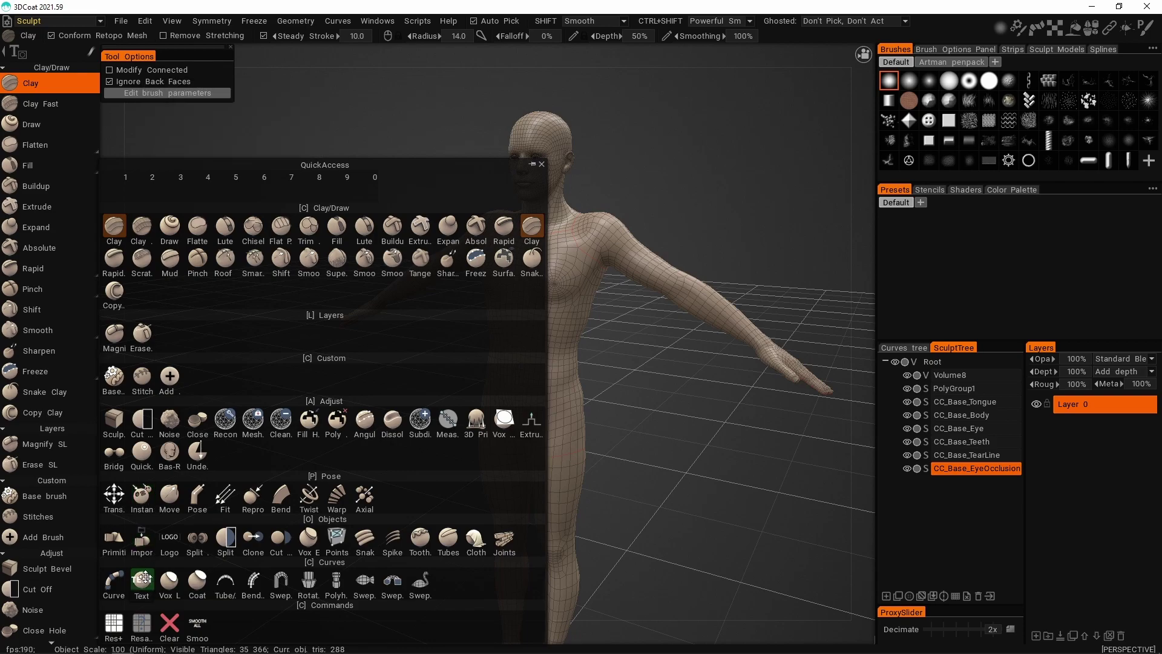
pyautogui.click(170, 495)
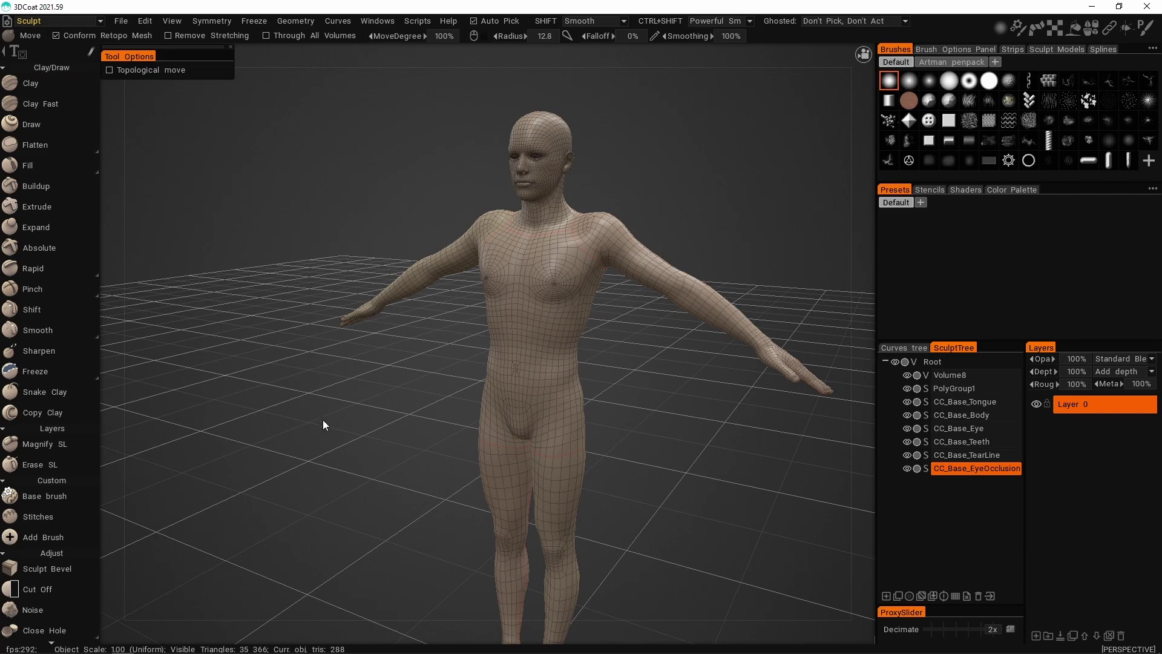
# Enable X-axis mirror symmetry in local space and take the symmetry centre from the current object's bounding box
pyautogui.moveTo(322, 419); pyautogui.dragTo(377, 422)
pyautogui.press('s')
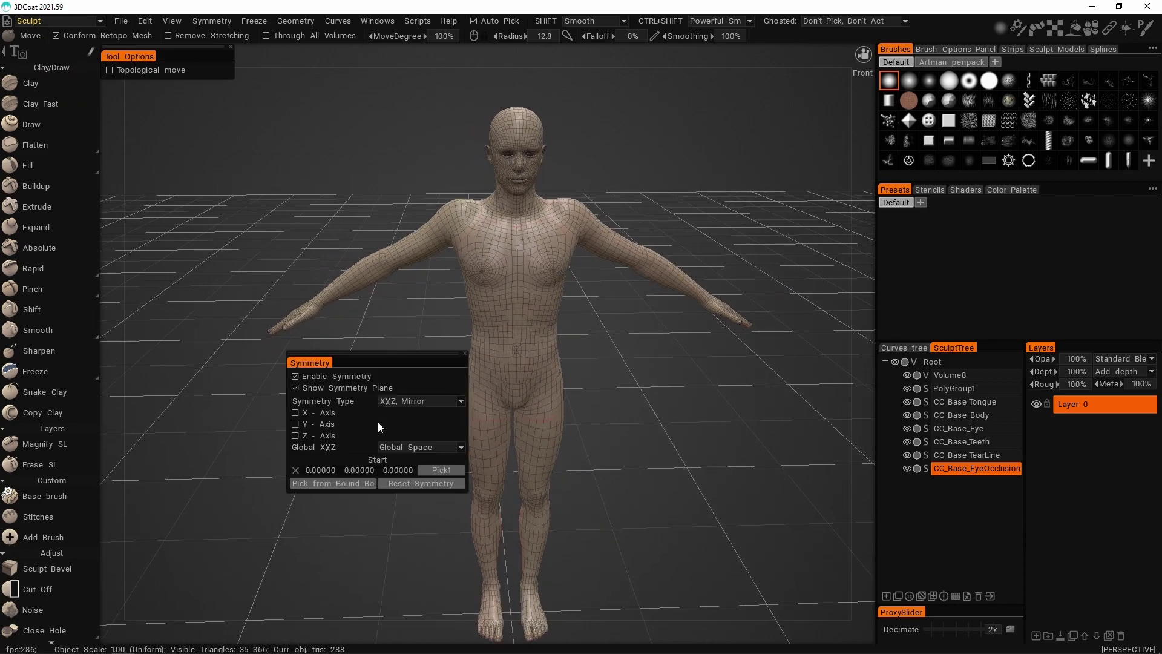
pyautogui.click(295, 413)
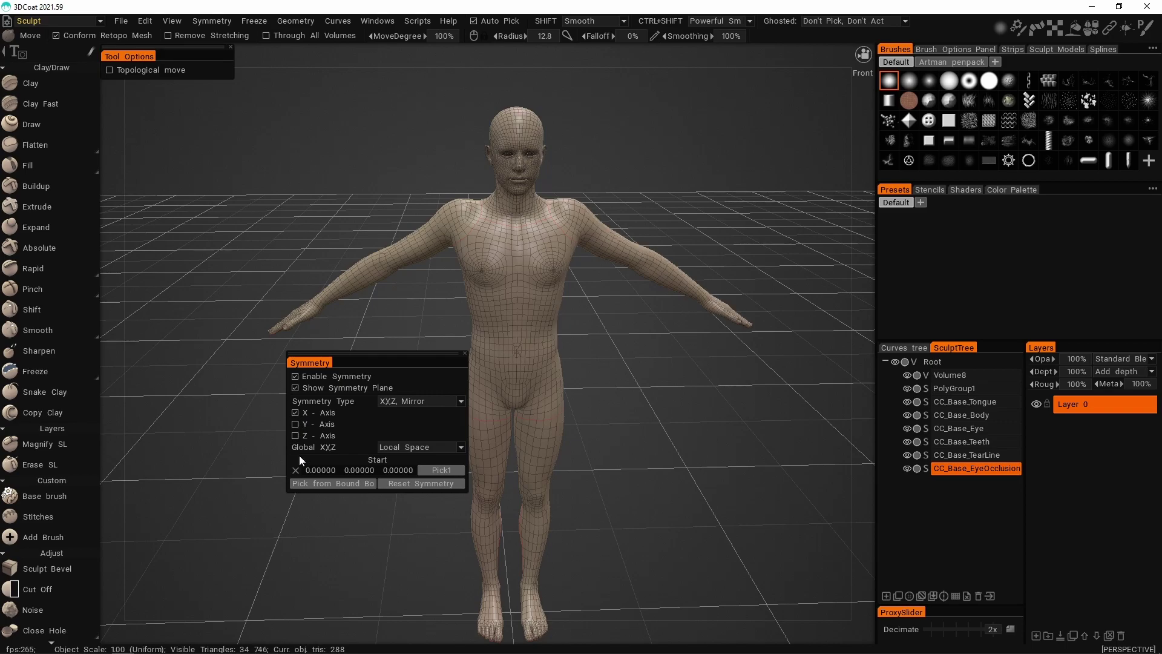
pyautogui.click(294, 414)
pyautogui.click(295, 413)
pyautogui.click(336, 484)
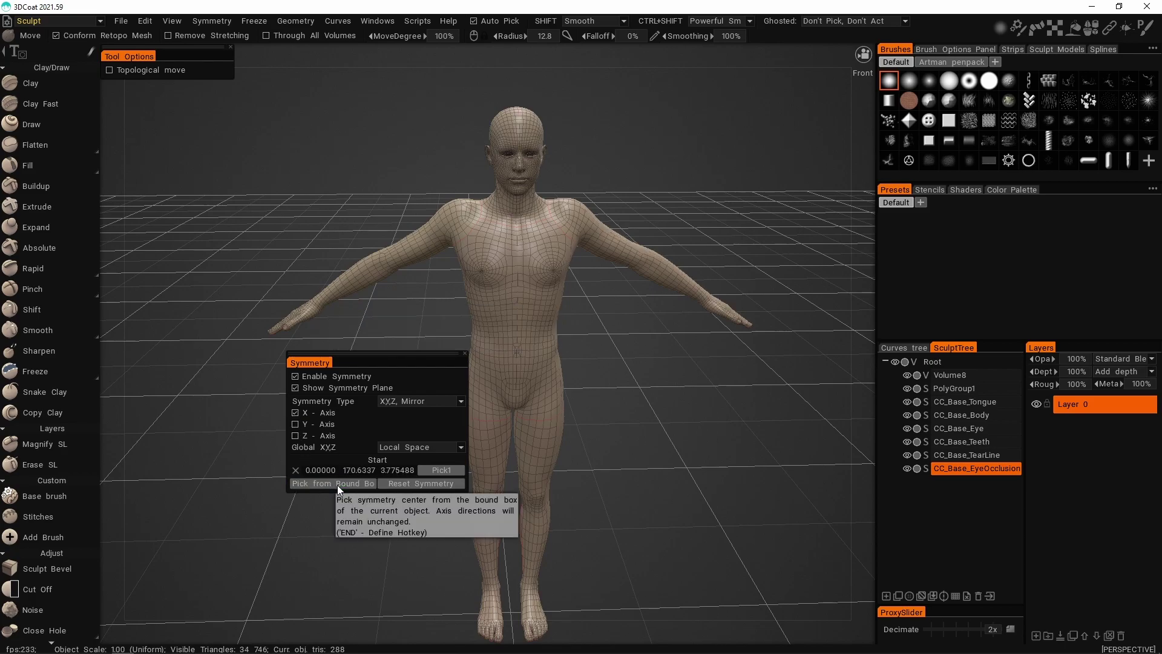
pyautogui.click(465, 354)
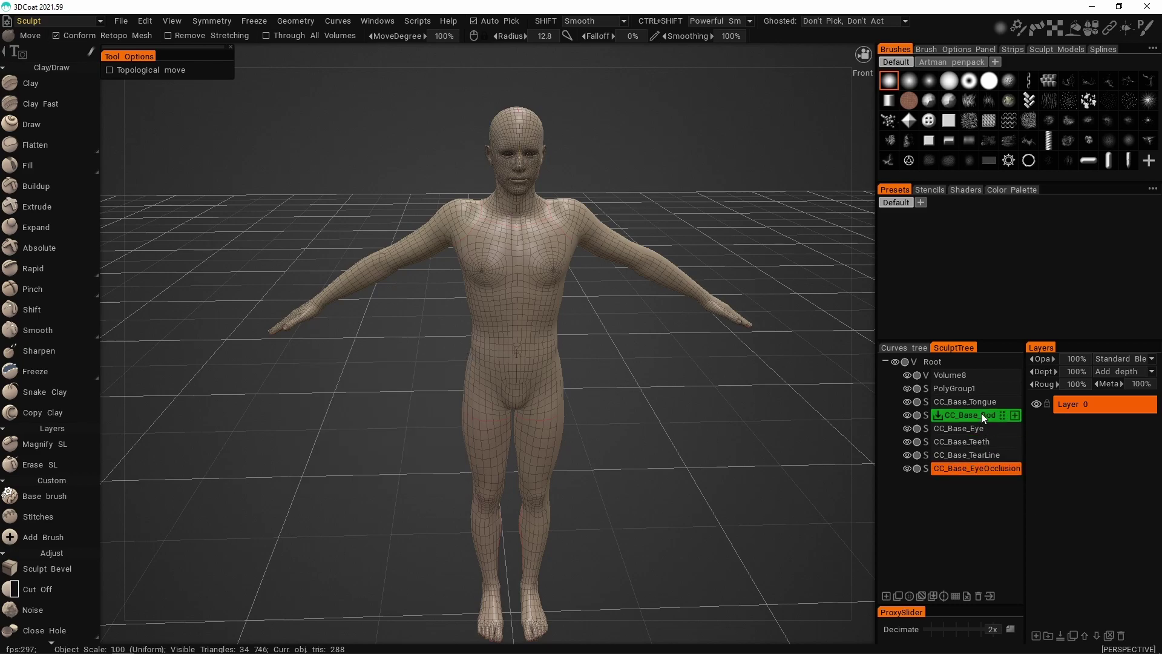
# Make CC_Base_Body the active object and reshape its shoulders, neck base and upper back with the Move brush
pyautogui.click(963, 416)
pyautogui.keyDown('alt'); pyautogui.moveTo(689, 411); pyautogui.dragTo(656, 446, button='middle'); pyautogui.keyUp('alt')
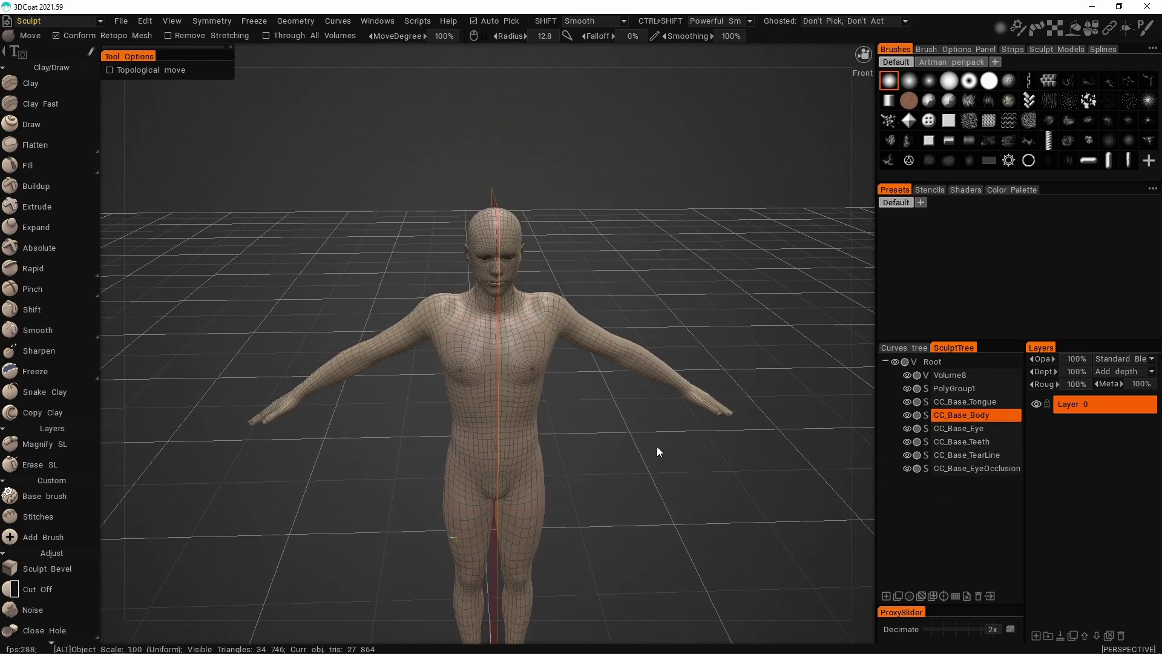
pyautogui.keyDown('alt'); pyautogui.moveTo(656, 445); pyautogui.dragTo(604, 425); pyautogui.keyUp('alt')
pyautogui.keyDown('alt'); pyautogui.moveTo(604, 425); pyautogui.dragTo(629, 385, button='right'); pyautogui.keyUp('alt')
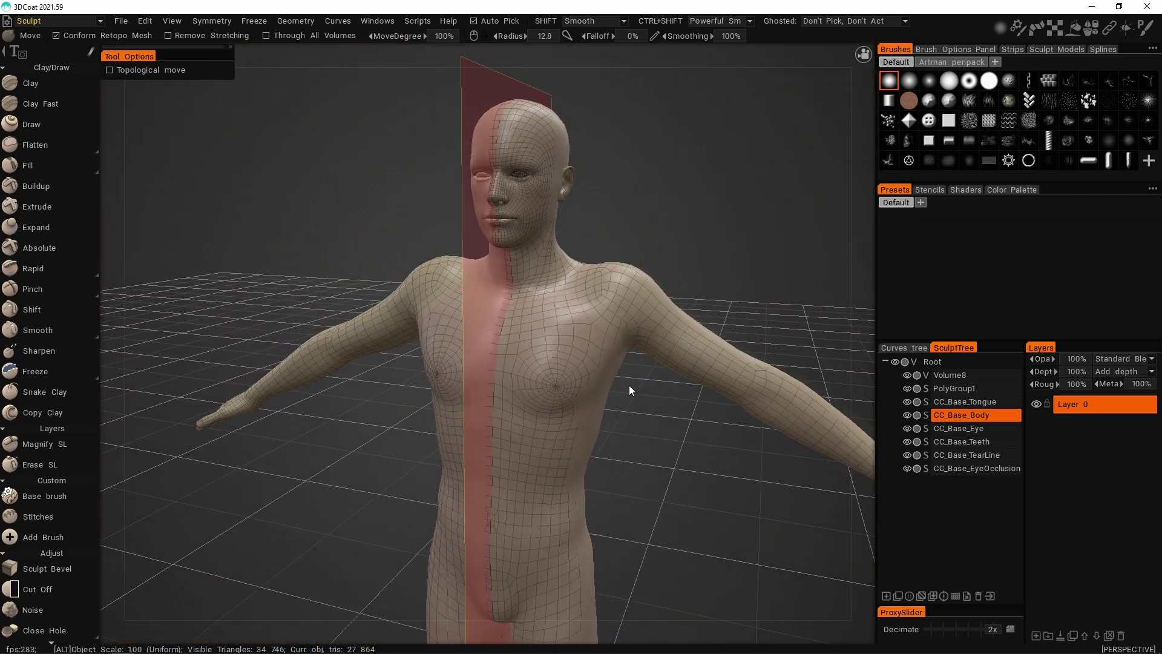
pyautogui.moveTo(611, 109)
pyautogui.keyDown('alt'); pyautogui.mouseDown()
pyautogui.moveTo(652, 183)
pyautogui.moveTo(616, 192)
pyautogui.moveTo(599, 172)
pyautogui.moveTo(703, 172)
pyautogui.moveTo(701, 161)
pyautogui.mouseUp(); pyautogui.keyUp('alt')
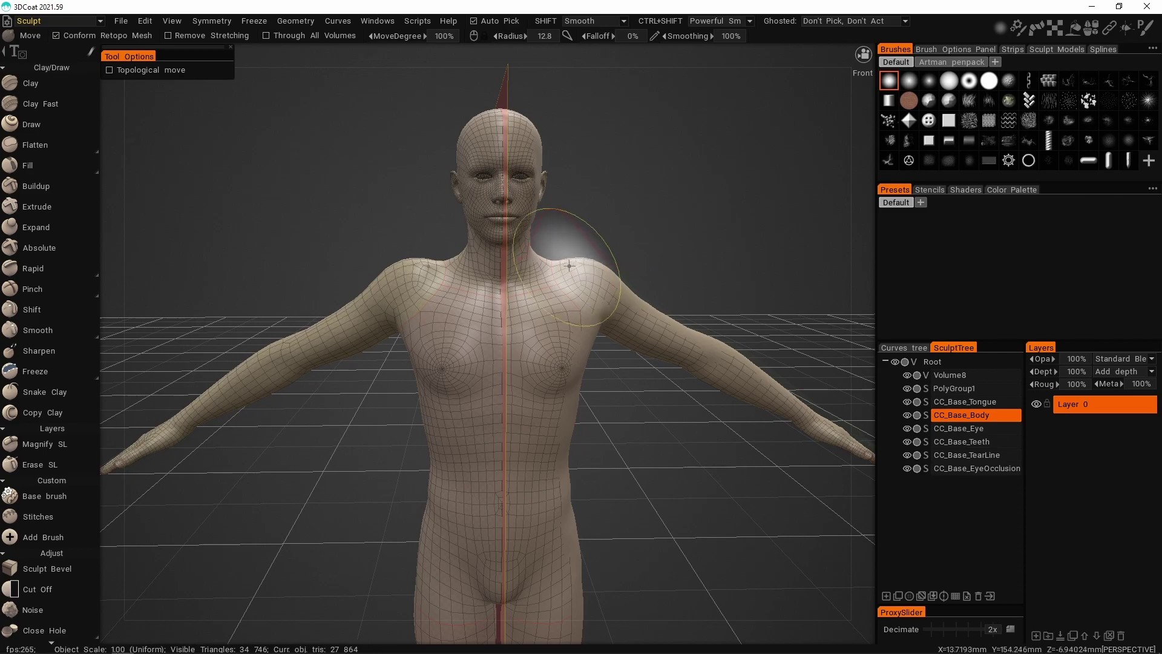
pyautogui.moveTo(556, 264)
pyautogui.keyDown('alt'); pyautogui.mouseDown()
pyautogui.moveTo(547, 246)
pyautogui.moveTo(603, 268)
pyautogui.mouseUp(); pyautogui.keyUp('alt')
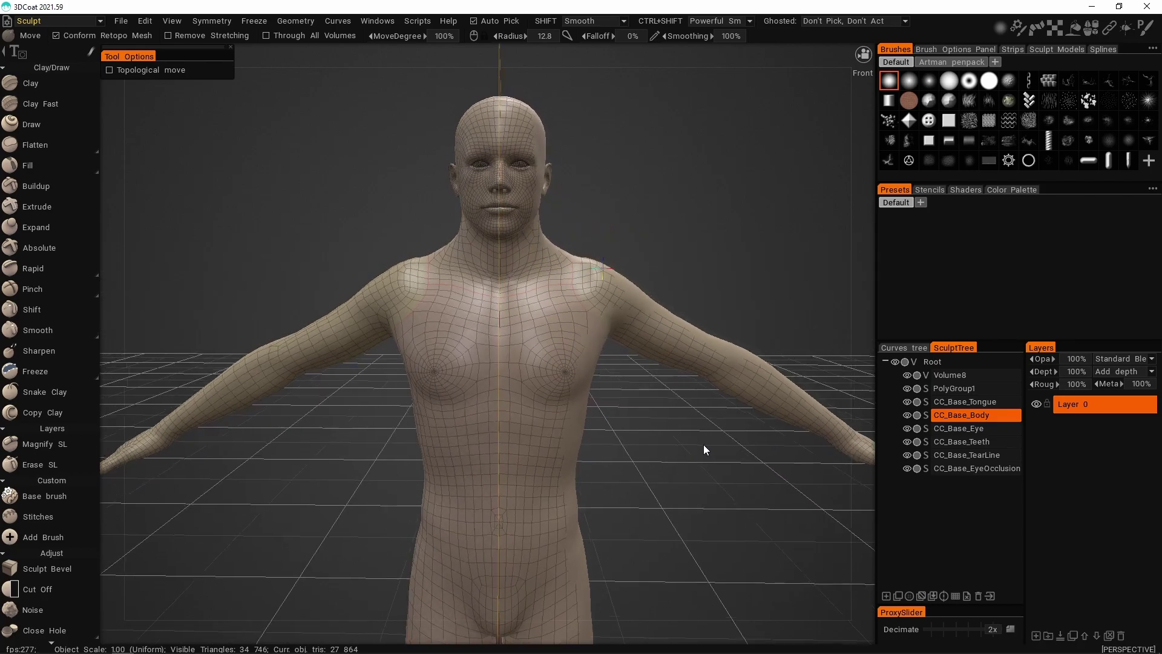
pyautogui.keyDown('alt'); pyautogui.moveTo(704, 444); pyautogui.dragTo(436, 478); pyautogui.keyUp('alt')
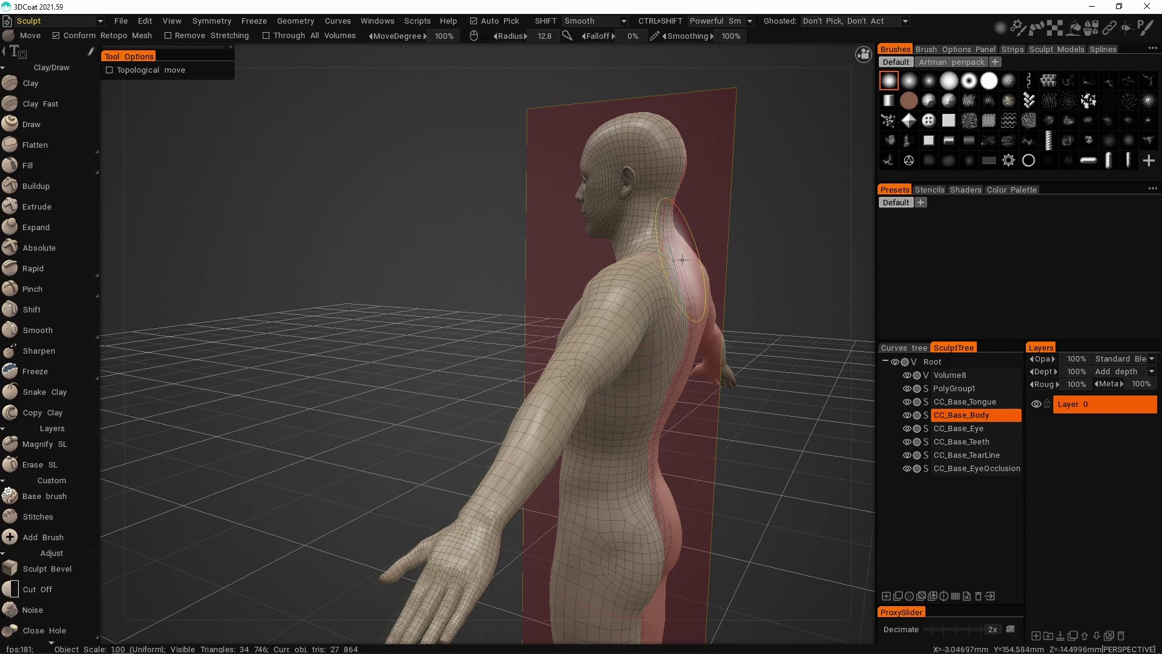
pyautogui.moveTo(673, 250); pyautogui.dragTo(682, 245)
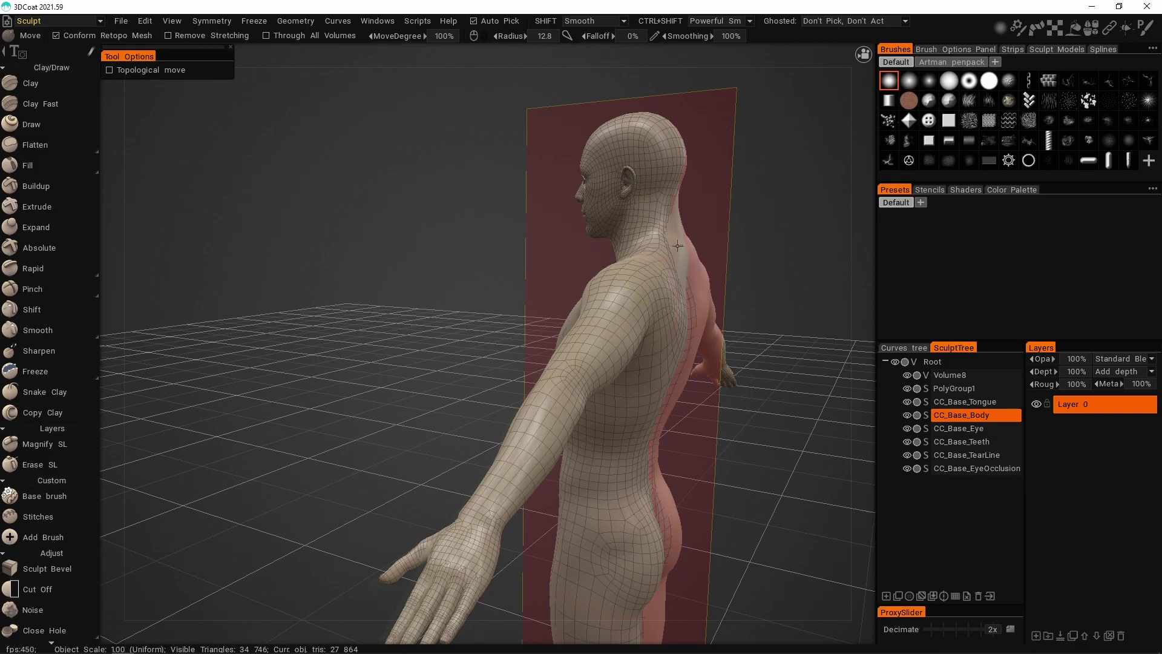
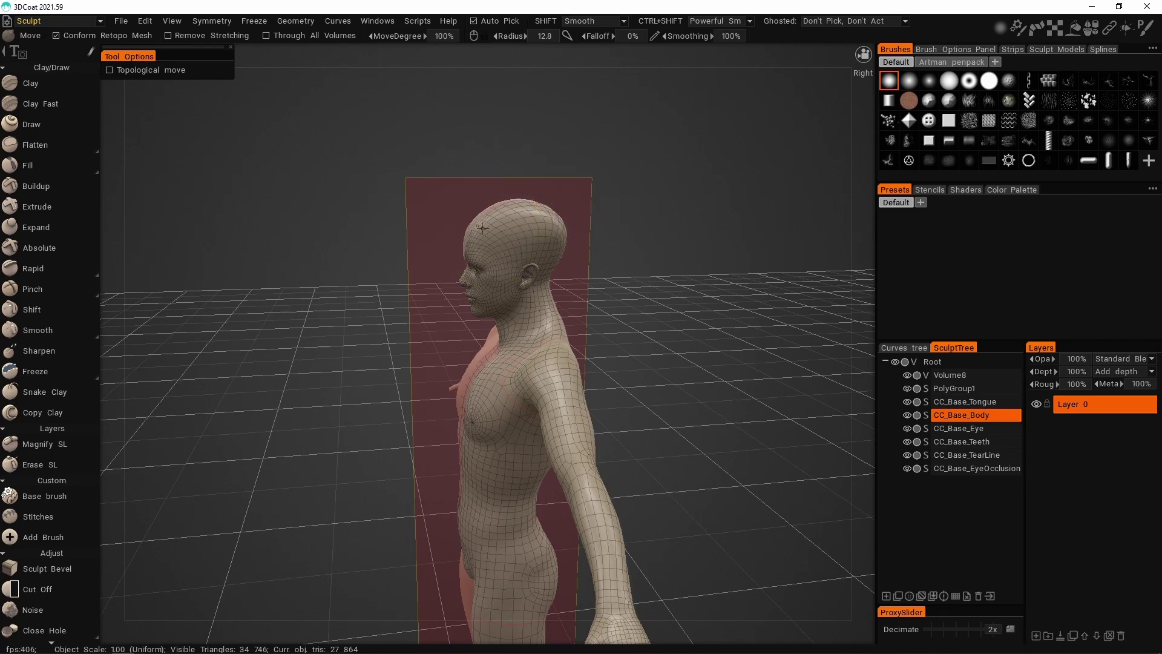
# Reduce the Move brush radius to about 8.27, pull the chin down and undo the accidental hiding of mesh parts
pyautogui.moveTo(420, 308)
pyautogui.keyDown('alt'); pyautogui.mouseDown()
pyautogui.moveTo(580, 292)
pyautogui.moveTo(584, 281)
pyautogui.moveTo(680, 303)
pyautogui.moveTo(491, 309)
pyautogui.moveTo(510, 317)
pyautogui.mouseUp(); pyautogui.keyUp('alt')
pyautogui.keyDown('alt'); pyautogui.moveTo(516, 198); pyautogui.dragTo(514, 271); pyautogui.keyUp('alt')
pyautogui.keyDown('alt'); pyautogui.moveTo(514, 271); pyautogui.dragTo(552, 265, button='right'); pyautogui.keyUp('alt')
pyautogui.keyDown('alt'); pyautogui.moveTo(541, 148); pyautogui.dragTo(533, 267, button='middle'); pyautogui.keyUp('alt')
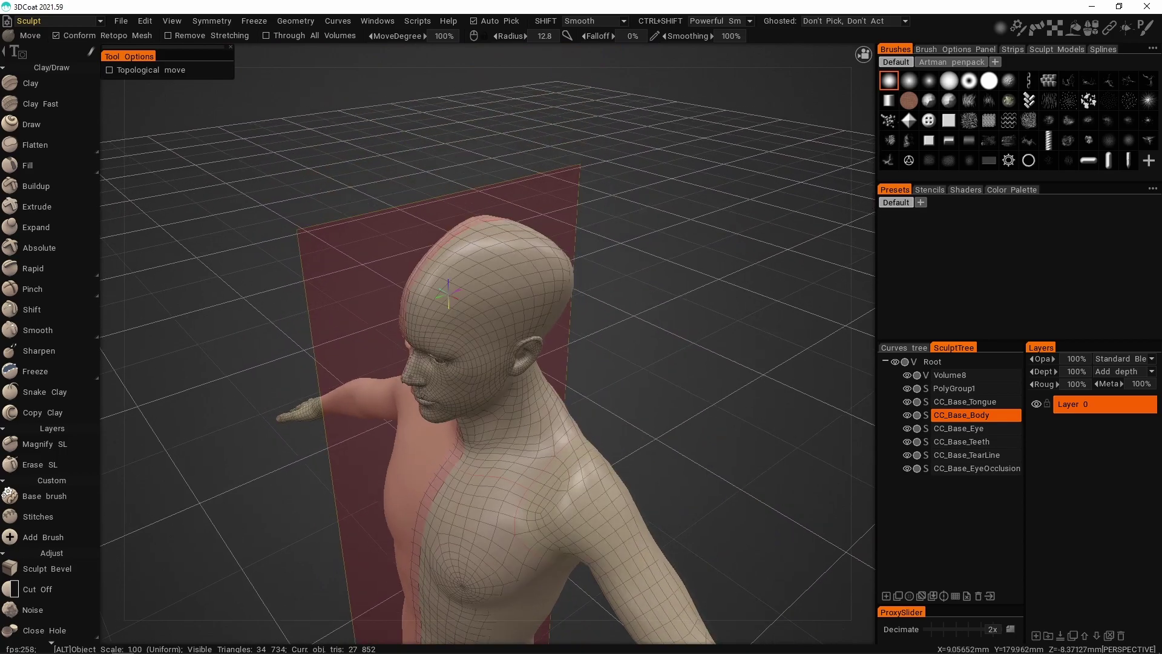
pyautogui.keyDown('alt'); pyautogui.moveTo(532, 249); pyautogui.dragTo(539, 327); pyautogui.keyUp('alt')
pyautogui.moveTo(493, 390); pyautogui.dragTo(476, 397, button='right')
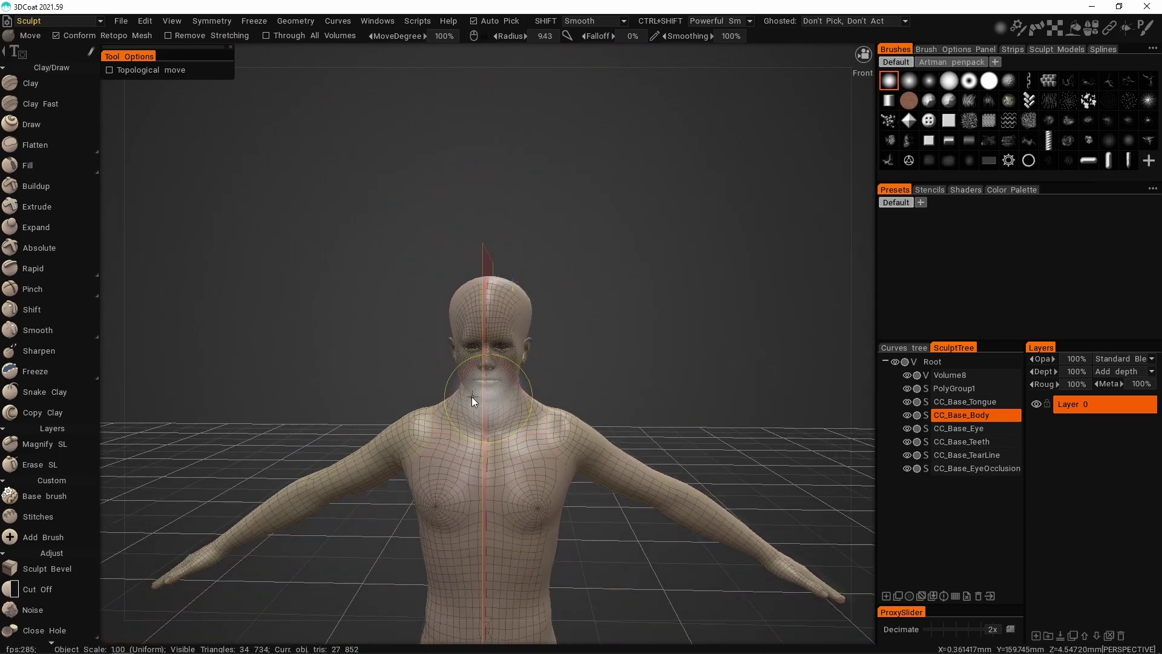
pyautogui.moveTo(481, 398); pyautogui.dragTo(482, 420)
pyautogui.hotkey('ctrl', 'z')
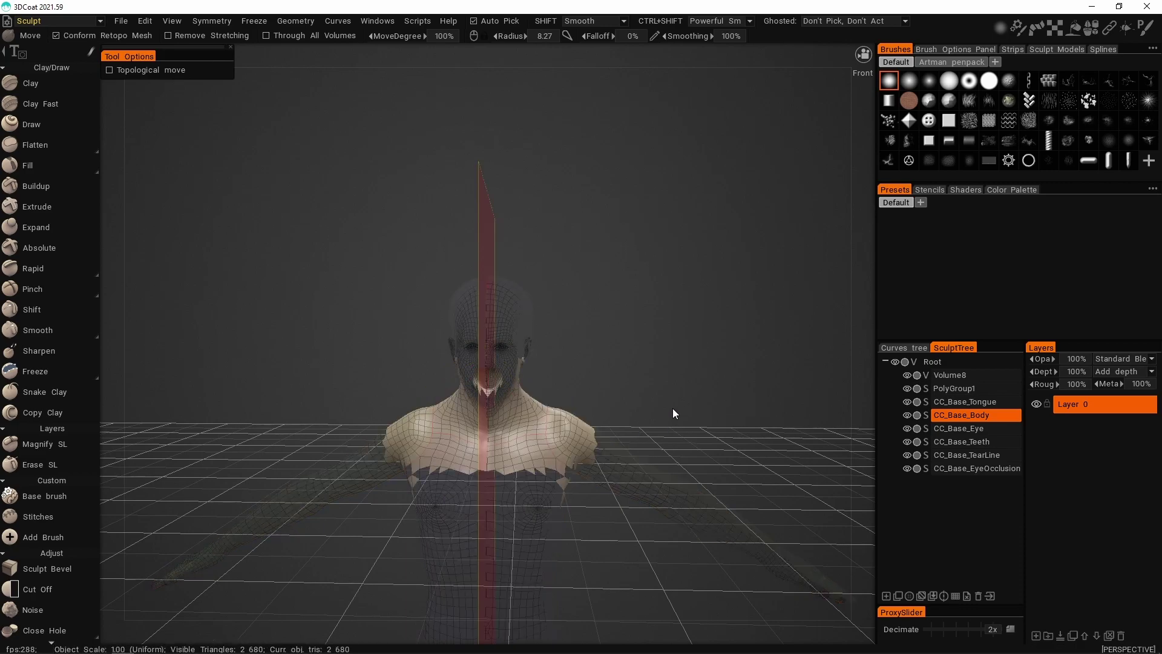
pyautogui.hotkey('ctrl', 'z')
# Reshape the chin, lips and nose in profile with the Move brush, undoing an unwanted chin stroke
pyautogui.keyDown('alt'); pyautogui.moveTo(640, 376); pyautogui.dragTo(647, 361); pyautogui.keyUp('alt')
pyautogui.keyDown('alt'); pyautogui.moveTo(646, 361); pyautogui.dragTo(652, 313, button='middle'); pyautogui.keyUp('alt')
pyautogui.keyDown('alt'); pyautogui.moveTo(653, 313); pyautogui.dragTo(685, 316, button='right'); pyautogui.keyUp('alt')
pyautogui.keyDown('alt'); pyautogui.moveTo(685, 315); pyautogui.dragTo(654, 352); pyautogui.keyUp('alt')
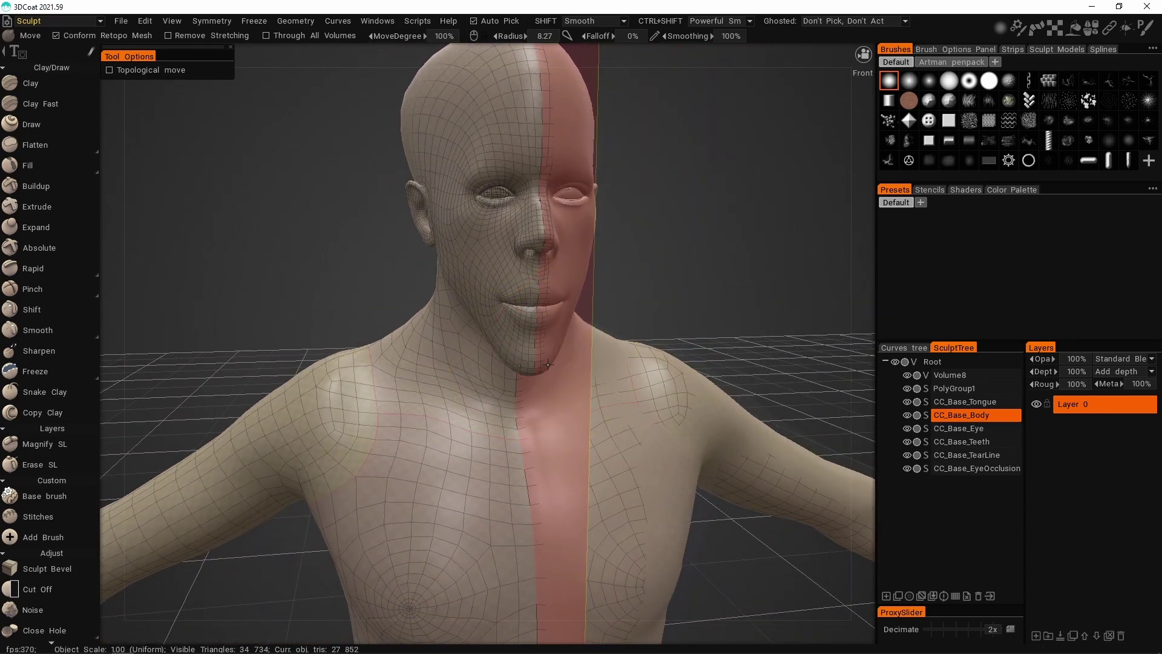
pyautogui.moveTo(548, 363); pyautogui.dragTo(654, 394)
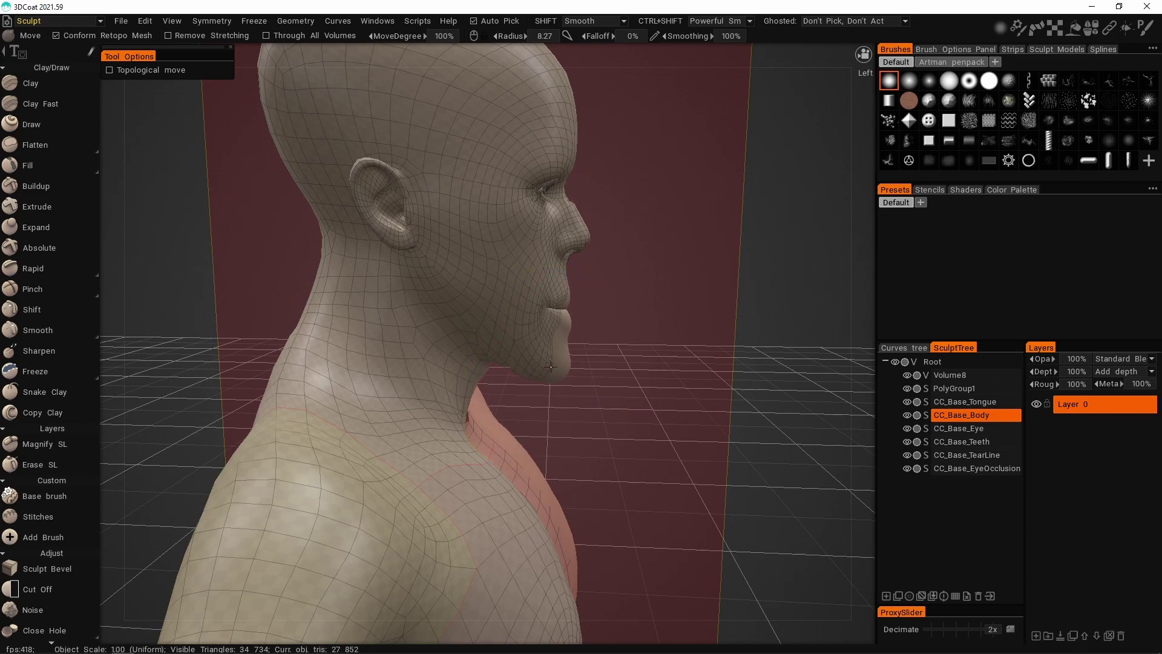
pyautogui.hotkey('ctrl', 'z')
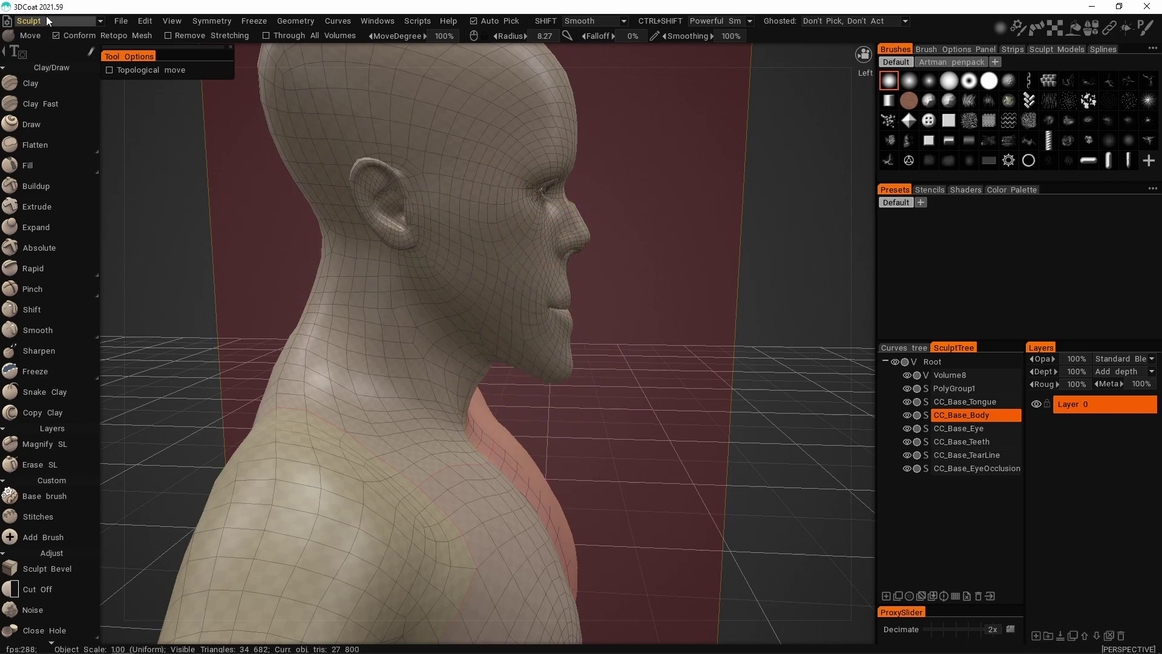
pyautogui.moveTo(561, 306); pyautogui.dragTo(571, 307)
pyautogui.moveTo(593, 230)
pyautogui.mouseDown()
pyautogui.moveTo(603, 257)
pyautogui.moveTo(604, 236)
pyautogui.moveTo(337, 223)
pyautogui.moveTo(515, 222)
pyautogui.mouseUp()
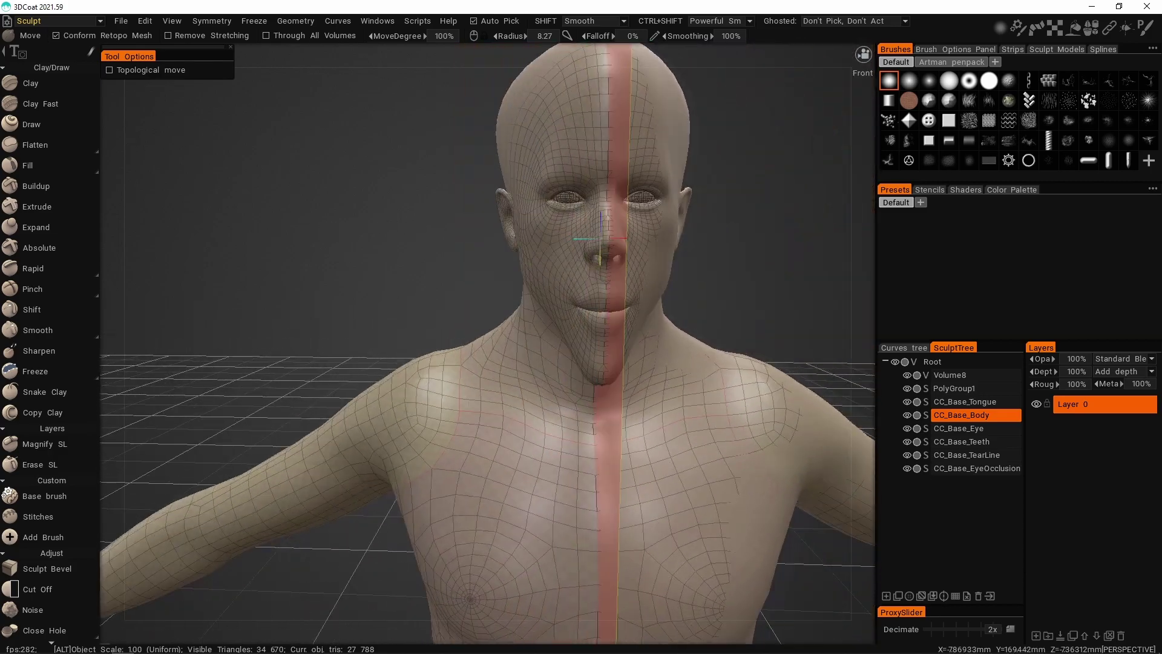
# Enlarge the Move brush radius to about 12.9 and pull in the sides of the waist symmetrically
pyautogui.press('KP_2')
pyautogui.keyDown('alt'); pyautogui.moveTo(609, 264); pyautogui.dragTo(644, 314, button='right'); pyautogui.keyUp('alt')
pyautogui.keyDown('alt'); pyautogui.moveTo(644, 314); pyautogui.dragTo(637, 168, button='middle'); pyautogui.keyUp('alt')
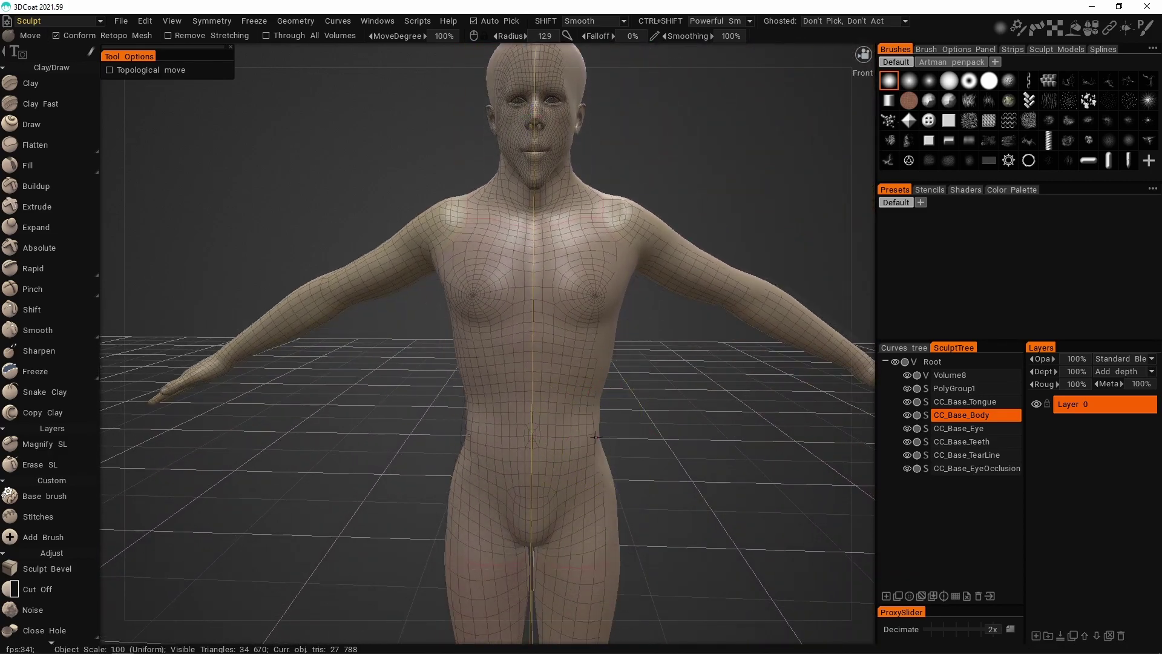
pyautogui.moveTo(606, 437); pyautogui.dragTo(586, 435)
# Reshape the legs from the side with the Move brush
pyautogui.keyDown('alt'); pyautogui.moveTo(651, 471); pyautogui.dragTo(707, 331, button='middle'); pyautogui.keyUp('alt')
pyautogui.keyDown('alt'); pyautogui.moveTo(707, 330); pyautogui.dragTo(729, 337, button='right'); pyautogui.keyUp('alt')
pyautogui.keyDown('alt'); pyautogui.moveTo(596, 472); pyautogui.dragTo(784, 453); pyautogui.keyUp('alt')
pyautogui.moveTo(527, 506); pyautogui.dragTo(562, 507)
pyautogui.keyDown('alt'); pyautogui.moveTo(760, 503); pyautogui.dragTo(526, 508); pyautogui.keyUp('alt')
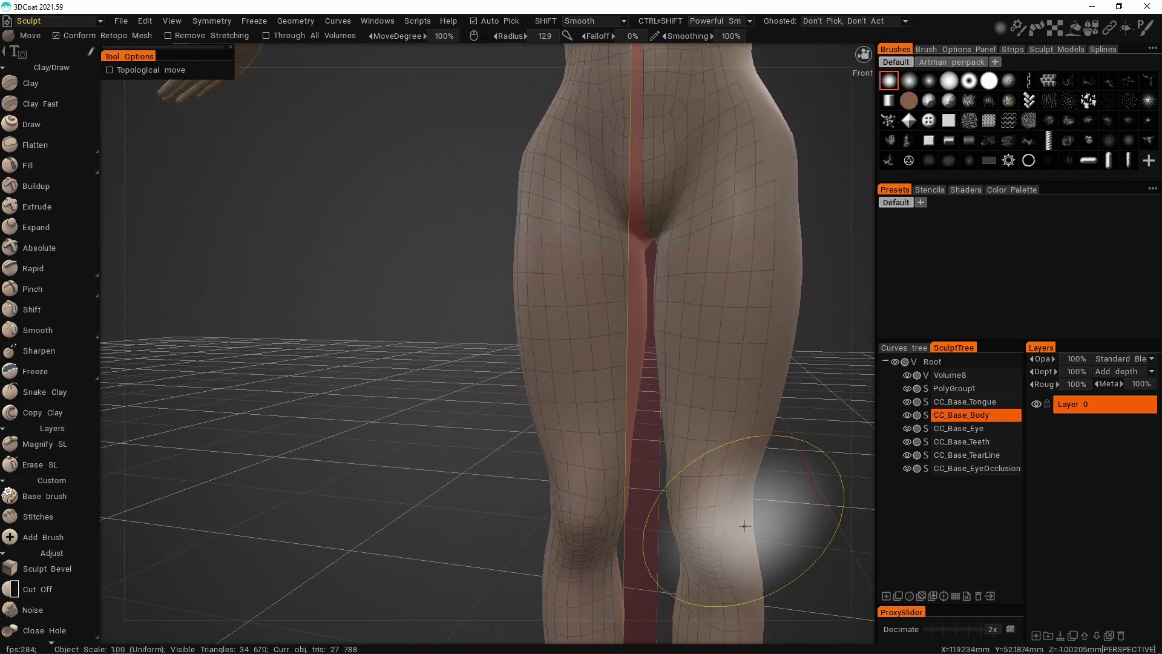
# Pull the shoulders and upper arms outward symmetrically with the Move brush
pyautogui.keyDown('alt'); pyautogui.moveTo(761, 529); pyautogui.dragTo(609, 528, button='right'); pyautogui.keyUp('alt')
pyautogui.keyDown('alt'); pyautogui.moveTo(609, 528); pyautogui.dragTo(478, 506); pyautogui.keyUp('alt')
pyautogui.keyDown('alt'); pyautogui.moveTo(478, 506); pyautogui.dragTo(559, 463, button='right'); pyautogui.keyUp('alt')
pyautogui.keyDown('alt'); pyautogui.moveTo(559, 463); pyautogui.dragTo(754, 484); pyautogui.keyUp('alt')
pyautogui.moveTo(754, 484)
pyautogui.keyDown('alt'); pyautogui.mouseDown(button='right')
pyautogui.moveTo(630, 482)
pyautogui.moveTo(641, 459)
pyautogui.moveTo(600, 397)
pyautogui.moveTo(628, 394)
pyautogui.moveTo(632, 329)
pyautogui.mouseUp(button='right'); pyautogui.keyUp('alt')
pyautogui.moveTo(633, 322)
pyautogui.mouseDown()
pyautogui.moveTo(640, 310)
pyautogui.moveTo(666, 336)
pyautogui.mouseUp()
pyautogui.moveTo(696, 323)
pyautogui.keyDown('alt'); pyautogui.mouseDown(button='right')
pyautogui.moveTo(675, 313)
pyautogui.moveTo(720, 325)
pyautogui.mouseUp(button='right'); pyautogui.keyUp('alt')
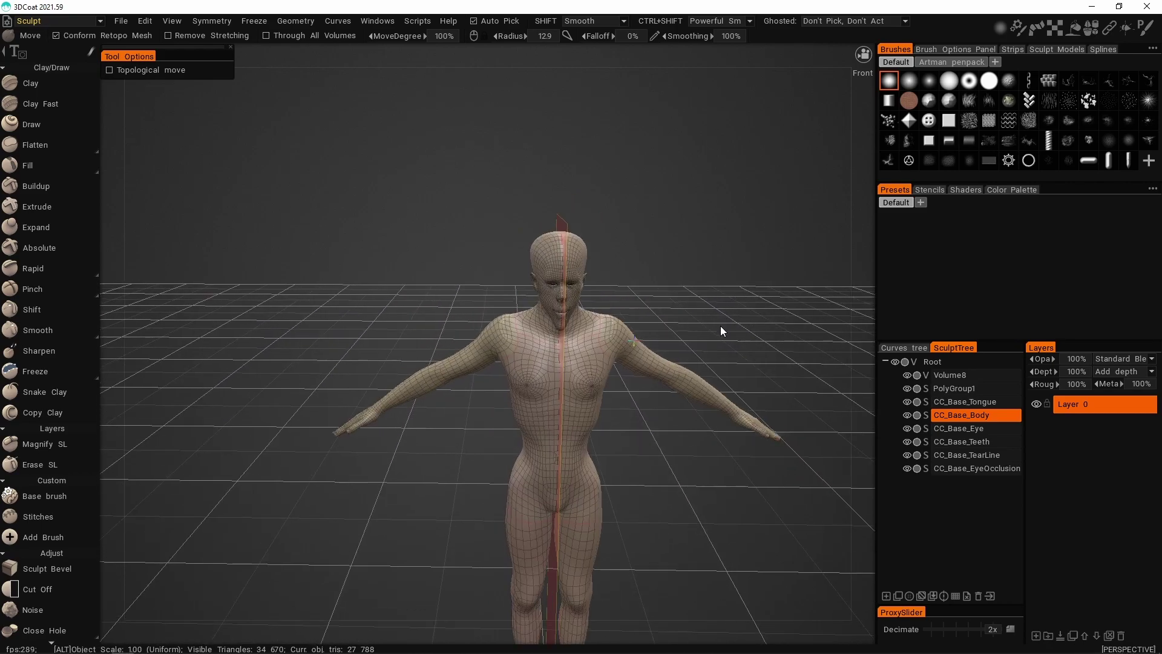
# Switch to the Retopo room and turn off the Sculpt Mesh option for the retopo mesh
pyautogui.keyDown('alt'); pyautogui.moveTo(720, 327); pyautogui.dragTo(672, 287, button='middle'); pyautogui.keyUp('alt')
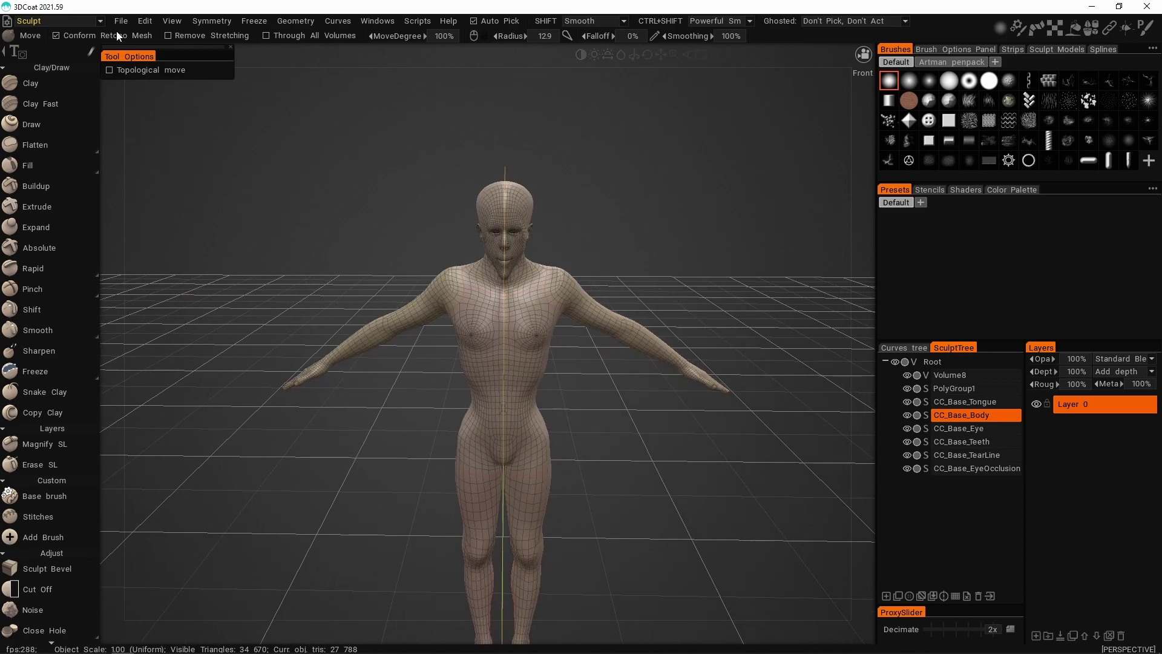
pyautogui.click(100, 21)
pyautogui.click(74, 72)
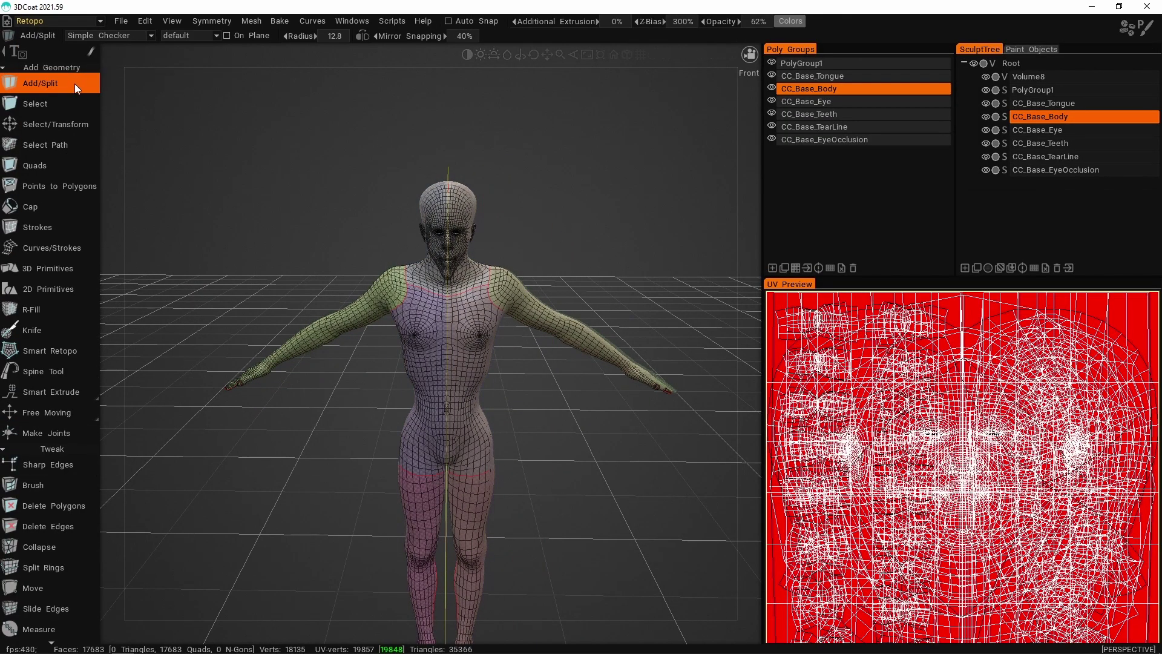
pyautogui.click(249, 22)
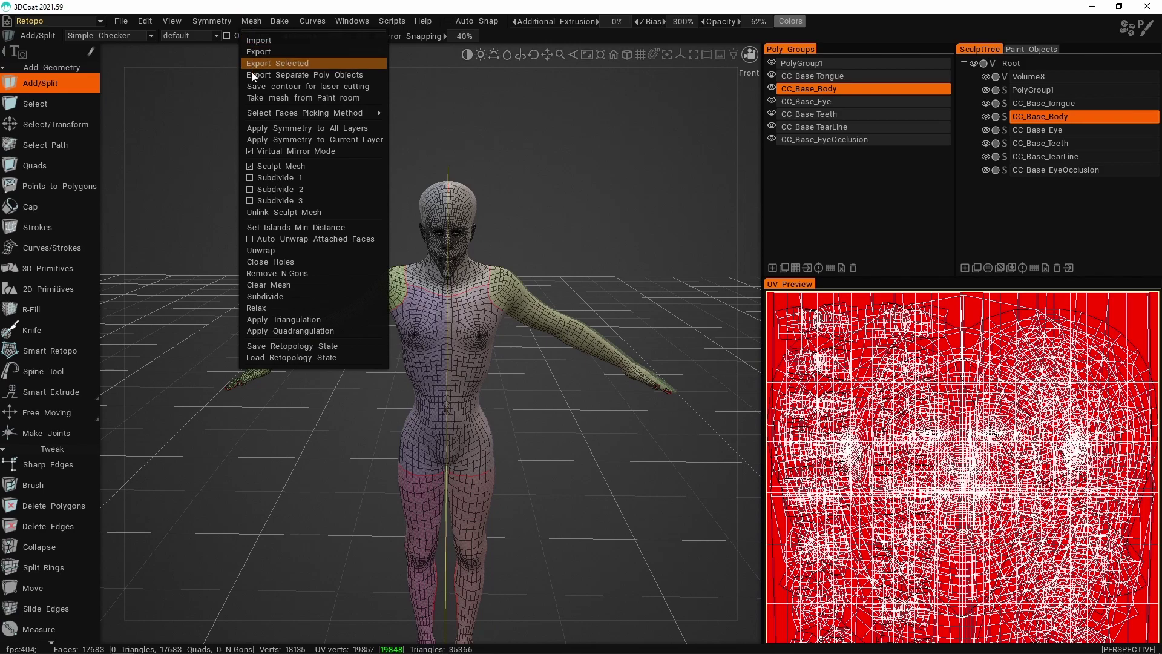
pyautogui.click(250, 167)
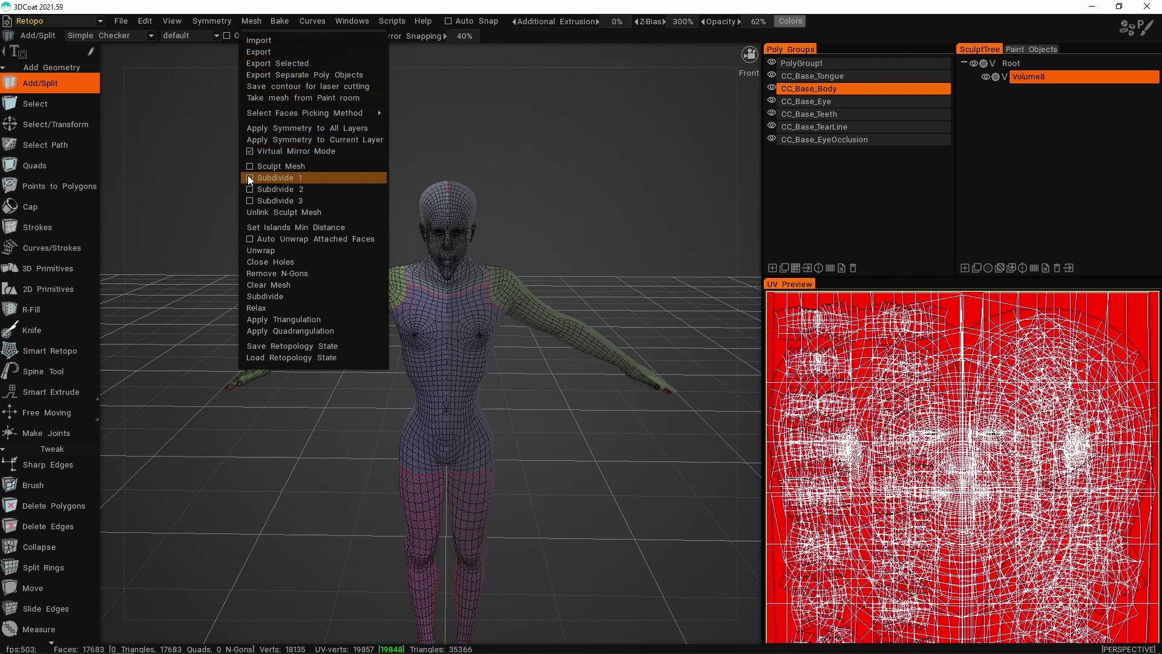
pyautogui.moveTo(528, 162)
pyautogui.keyDown('alt'); pyautogui.mouseDown()
pyautogui.moveTo(481, 145)
pyautogui.moveTo(513, 156)
pyautogui.mouseUp(); pyautogui.keyUp('alt')
pyautogui.keyDown('alt'); pyautogui.moveTo(514, 157); pyautogui.dragTo(428, 193, button='right'); pyautogui.keyUp('alt')
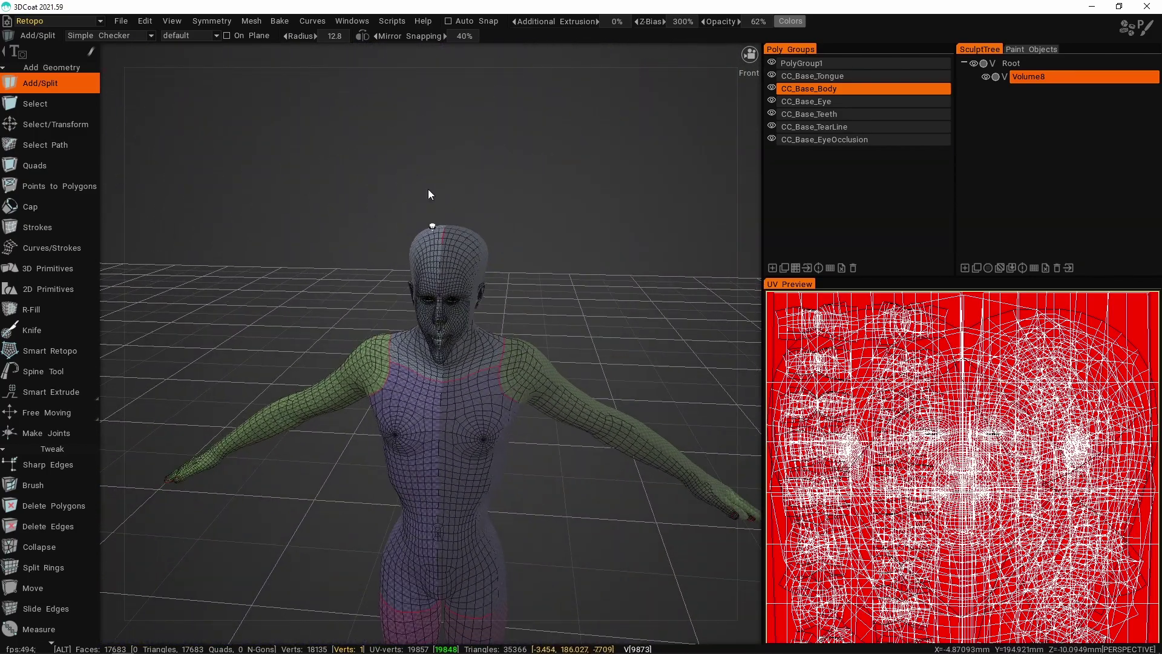
# Export the poly object in OBJ format as AdjustedMale in the CC3-3DCoat folder
pyautogui.click(121, 21)
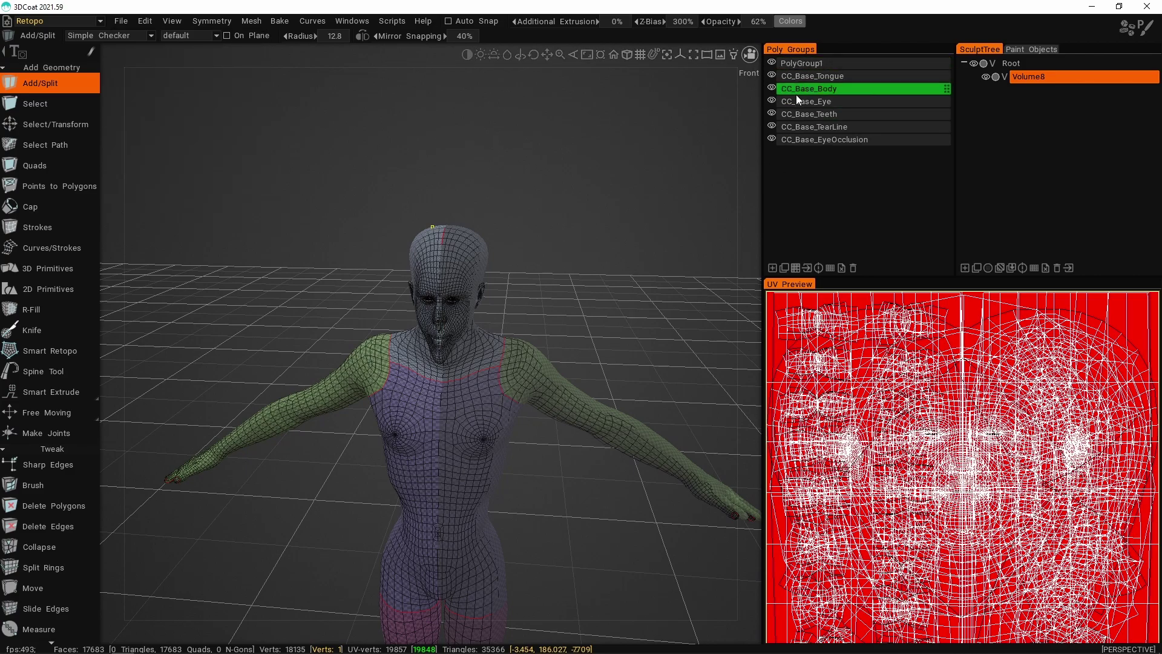
pyautogui.click(115, 20)
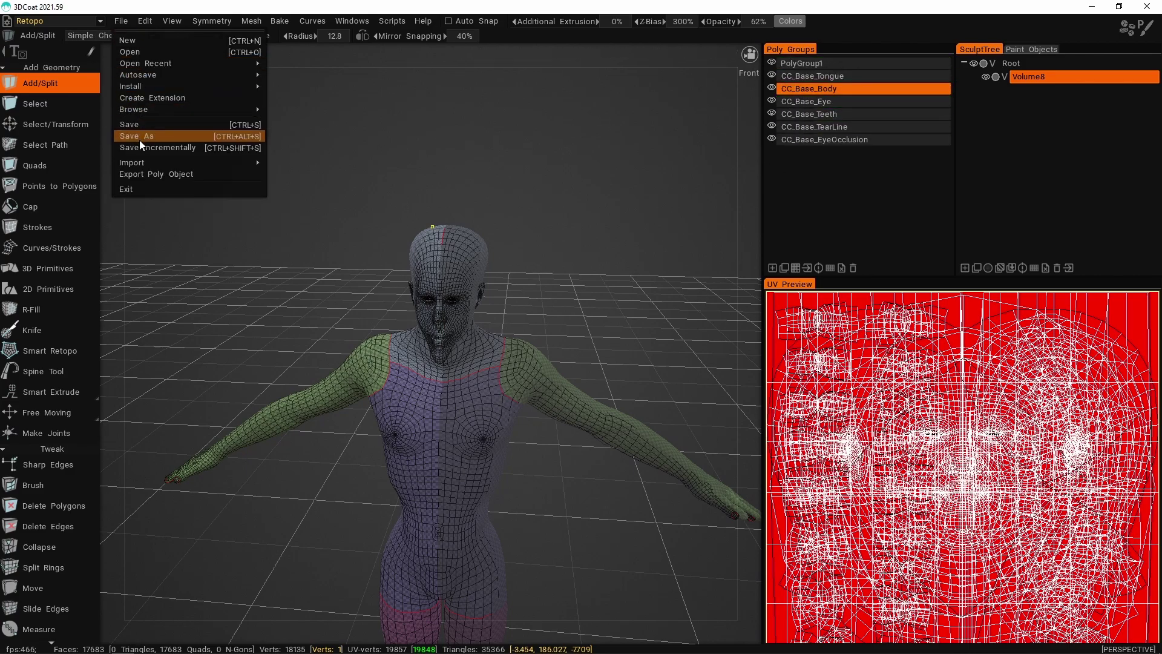
pyautogui.click(147, 176)
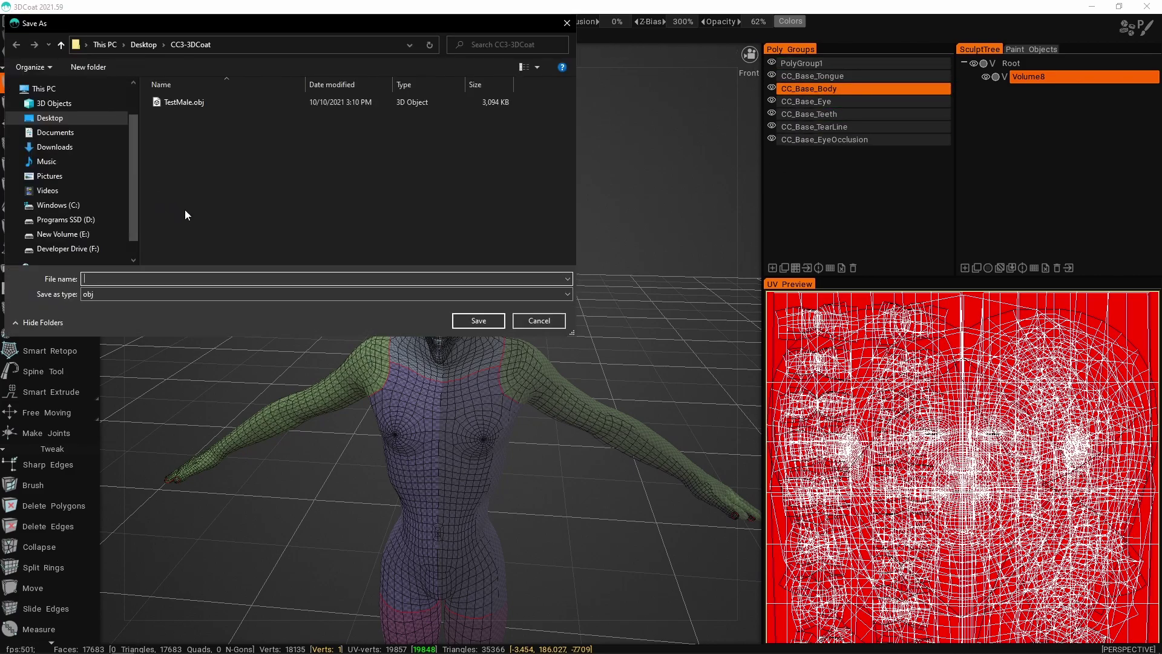
pyautogui.click(184, 293)
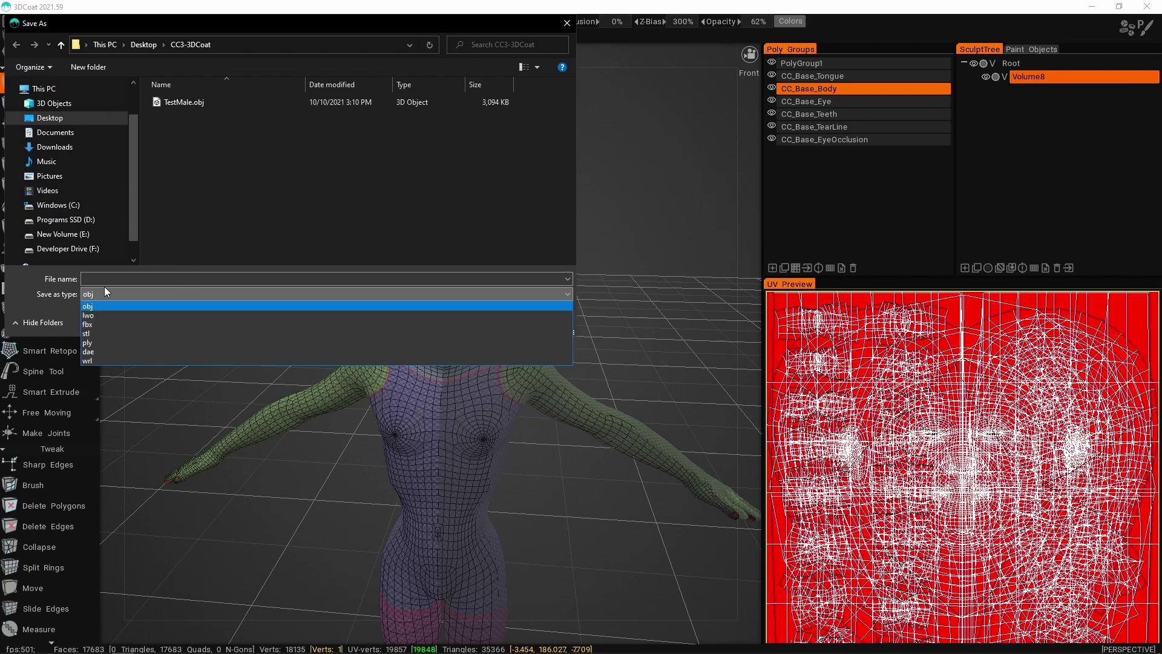
pyautogui.click(104, 292)
pyautogui.click(109, 277)
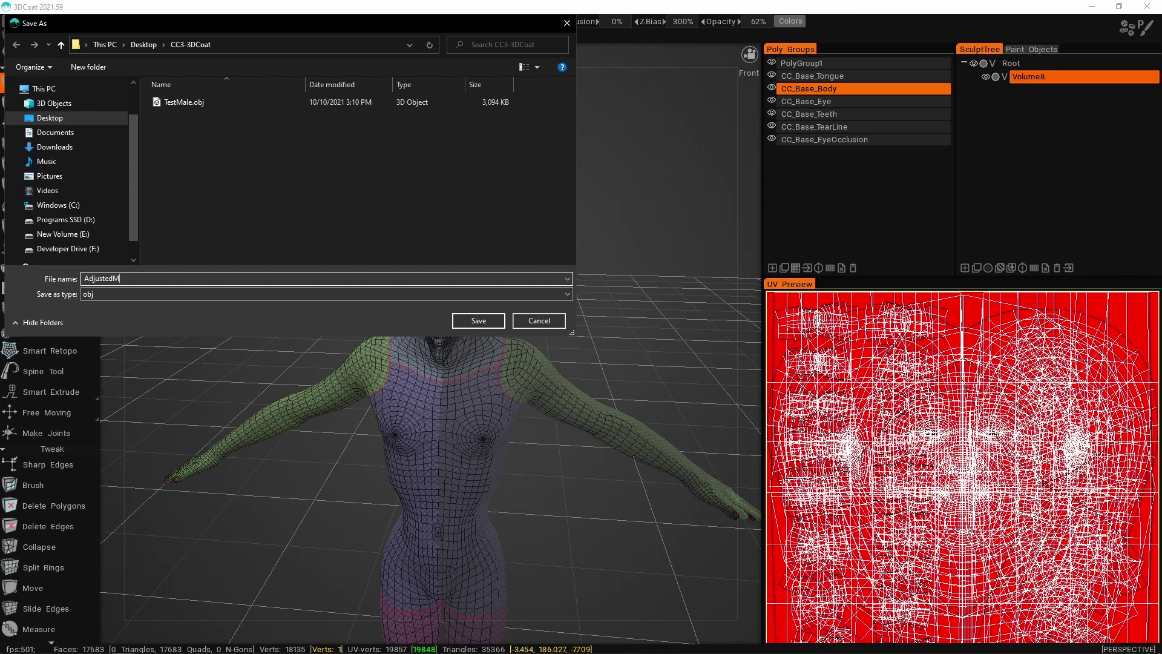
pyautogui.press('Return')
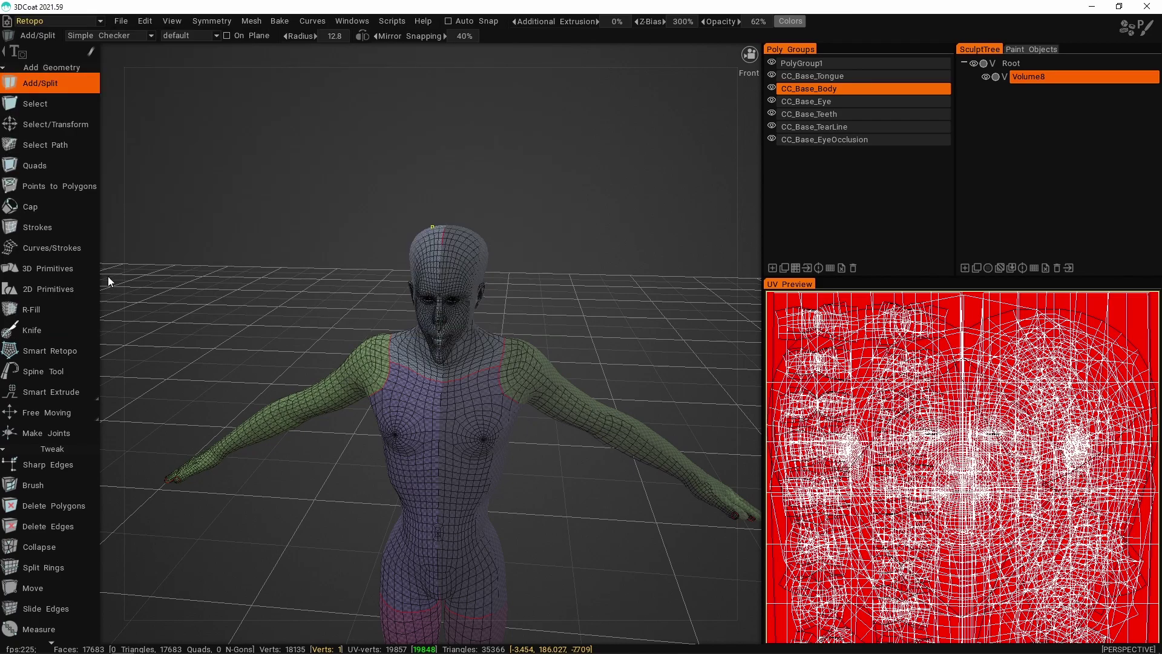
# Switch to Character Creator 3 and open the Morph Slider Editor for the base avatar
pyautogui.click(1093, 7)
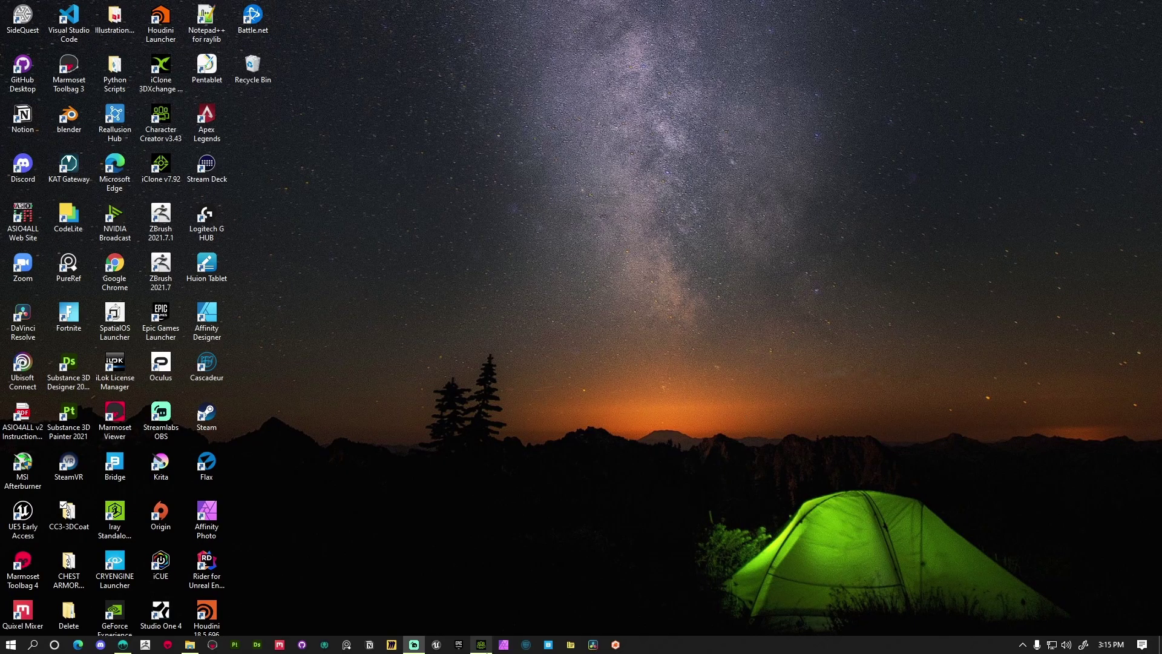
pyautogui.click(481, 644)
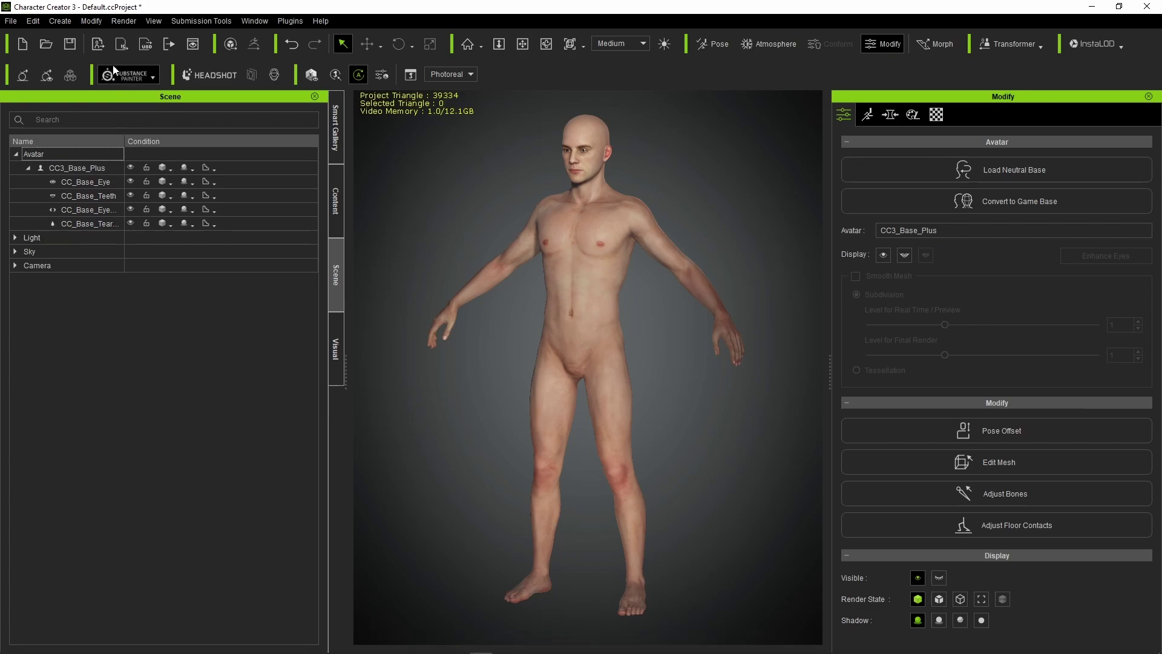
pyautogui.click(68, 23)
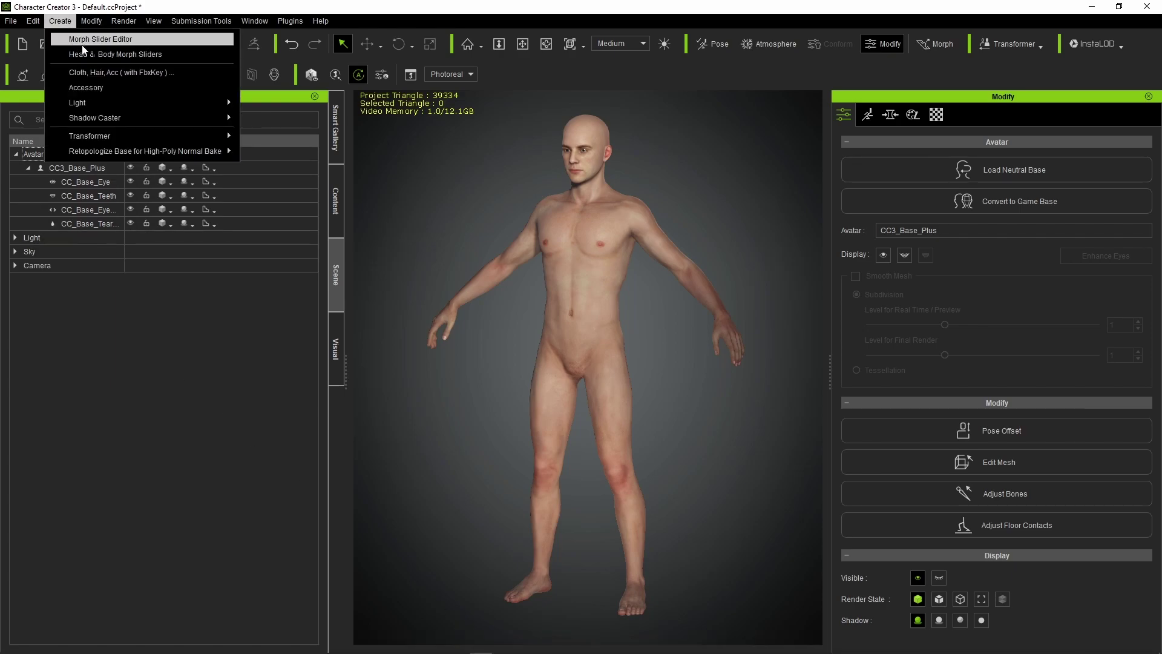
pyautogui.click(114, 41)
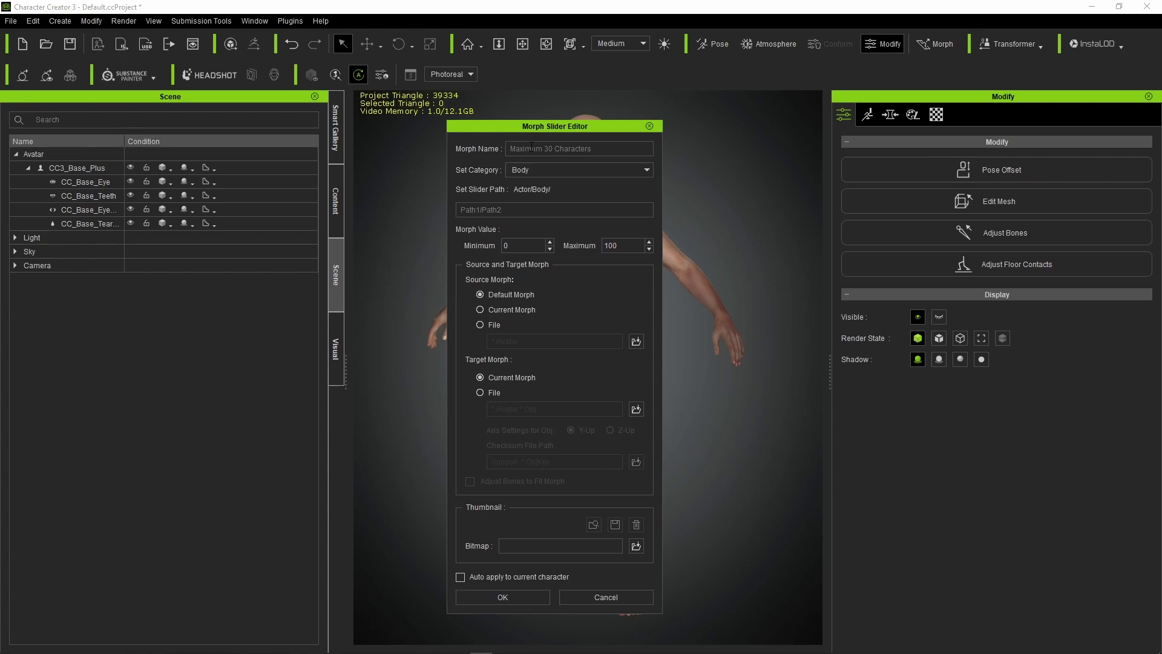
# Name the morph Really Dumb Morph, set its category to Body and its slider path to Custom/GT
pyautogui.write('Re')
pyautogui.click(569, 170)
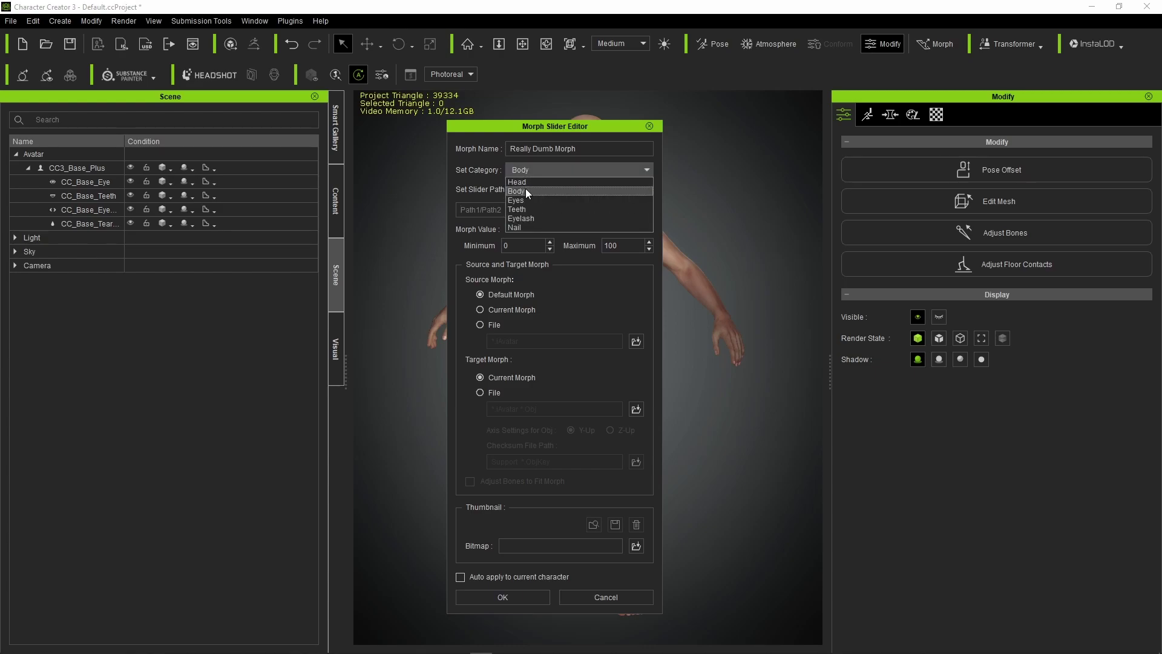
pyautogui.click(524, 189)
pyautogui.click(548, 169)
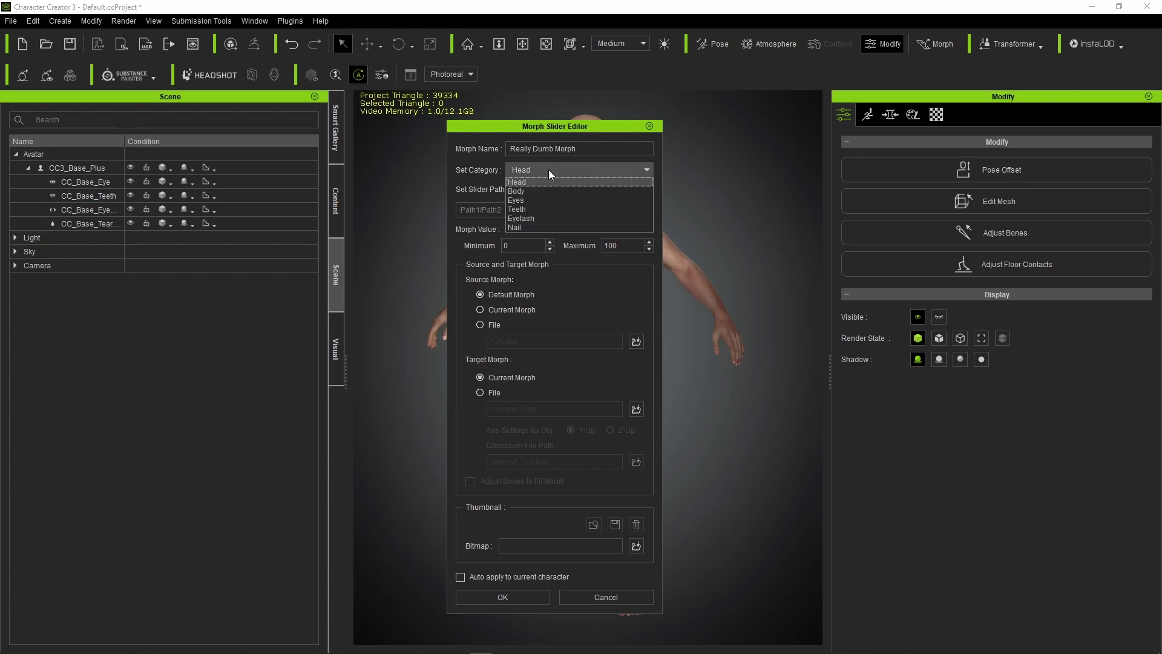
pyautogui.click(532, 191)
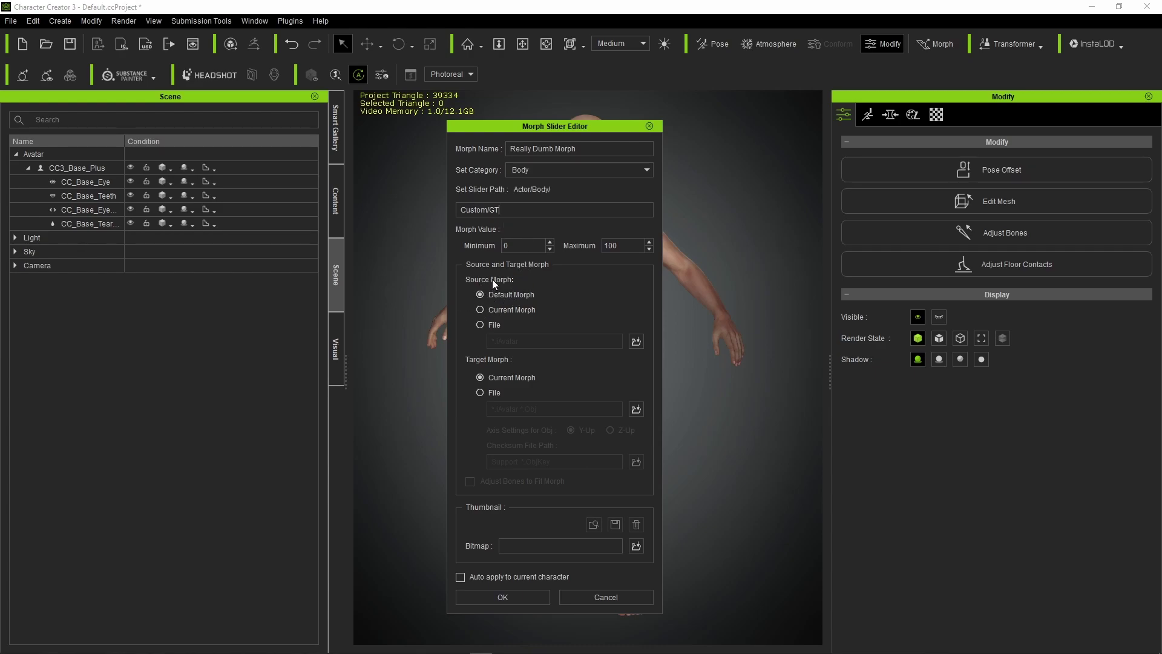
# Set the source morph to Current Morph and load AdjustedMale.obj as the target morph file
pyautogui.moveTo(563, 128); pyautogui.dragTo(337, 127)
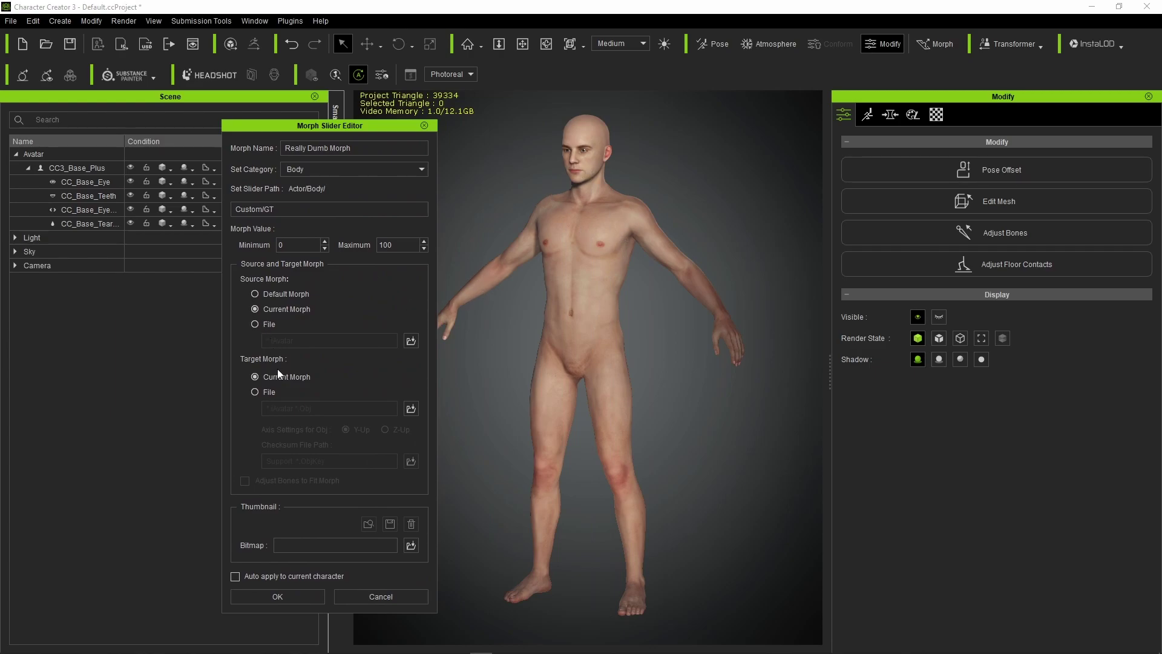
pyautogui.click(255, 392)
pyautogui.click(410, 409)
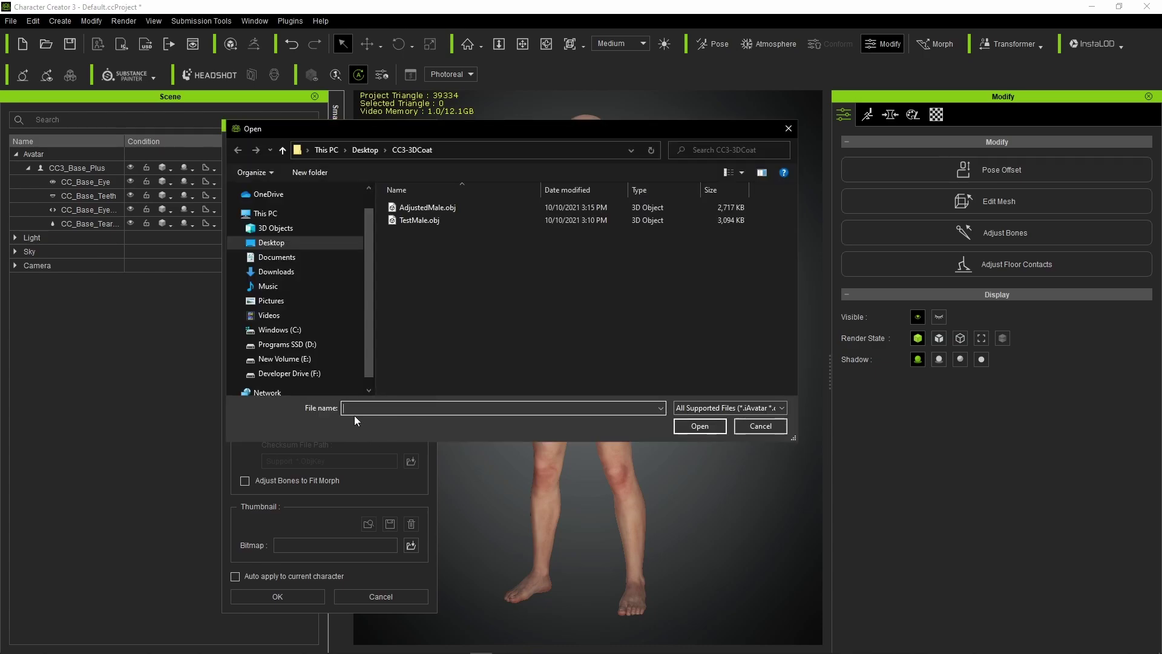
pyautogui.doubleClick(423, 207)
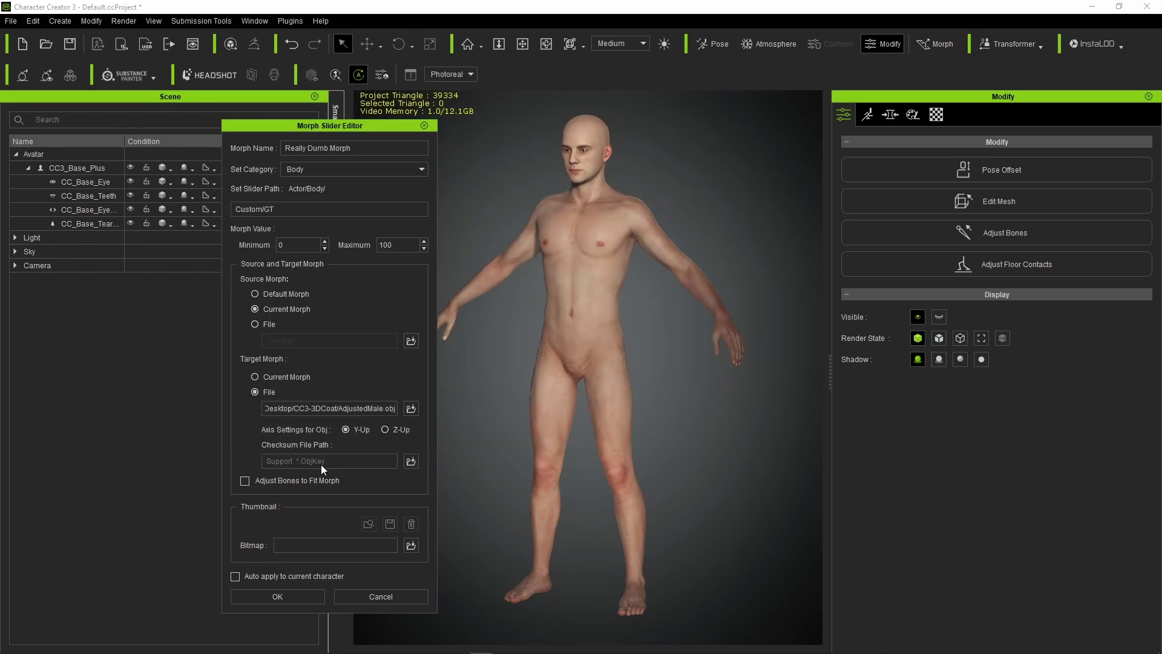
# Load TestMale.ObjKey as the checksum file and try to create the morph slider
pyautogui.click(411, 462)
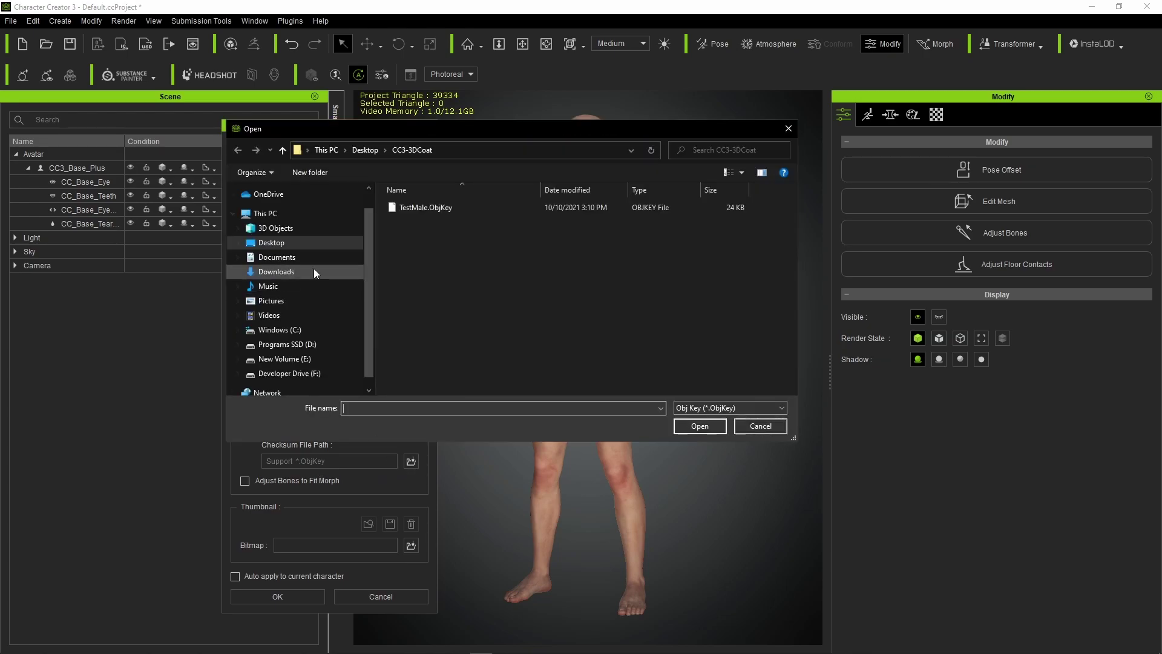
pyautogui.doubleClick(412, 209)
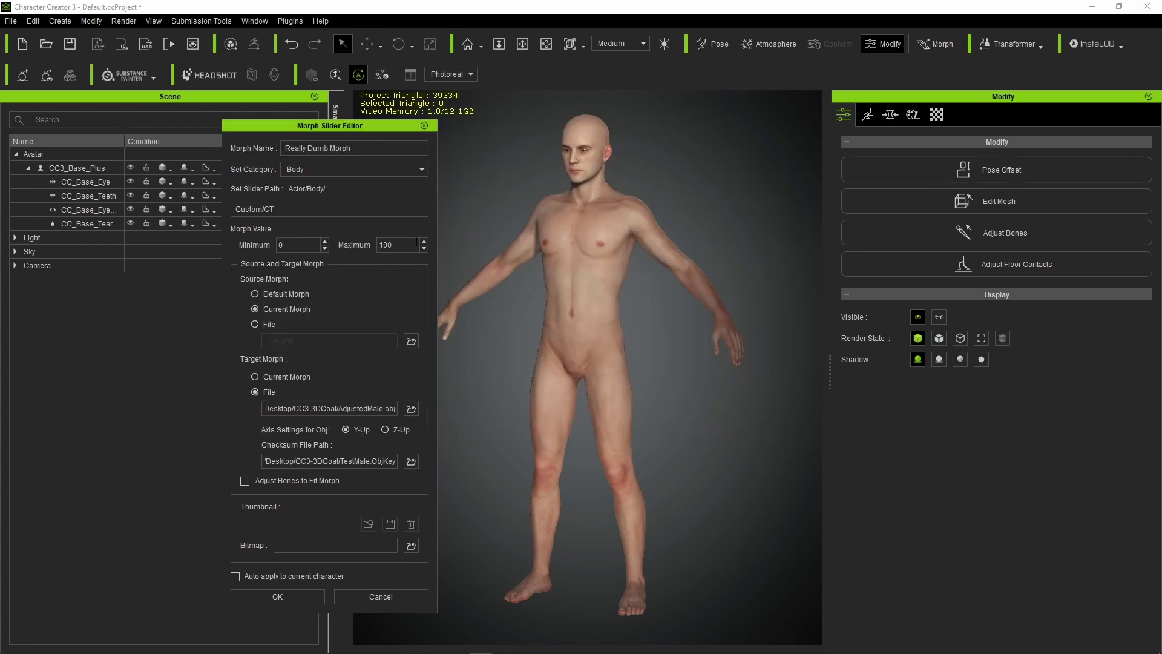
pyautogui.click(303, 599)
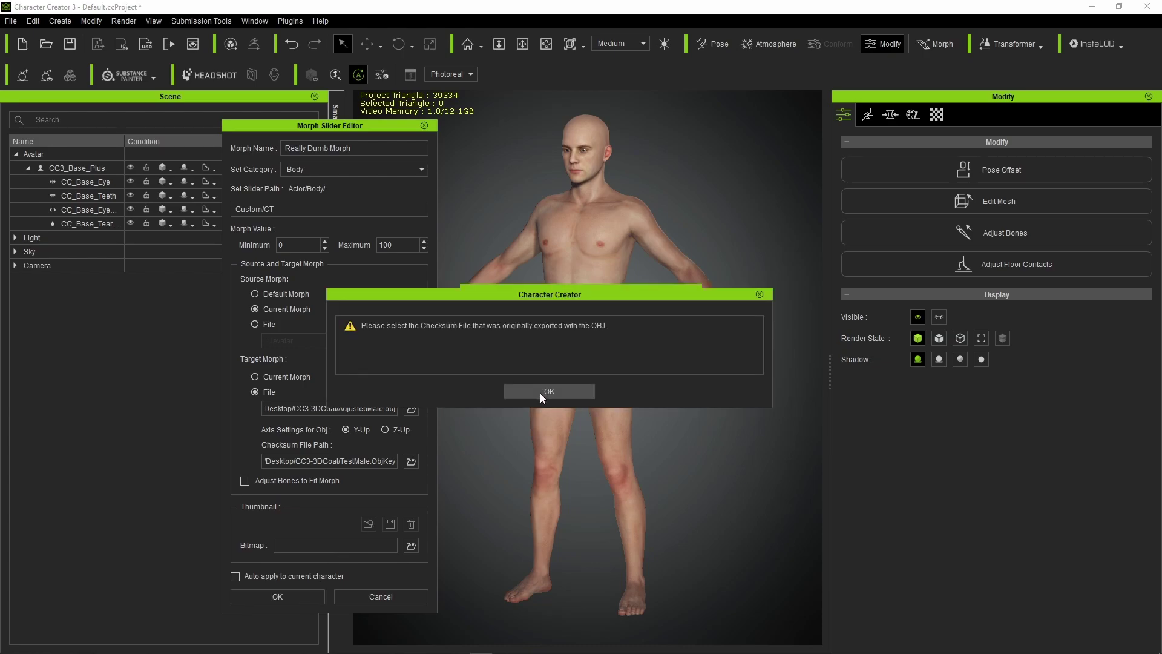
pyautogui.click(539, 393)
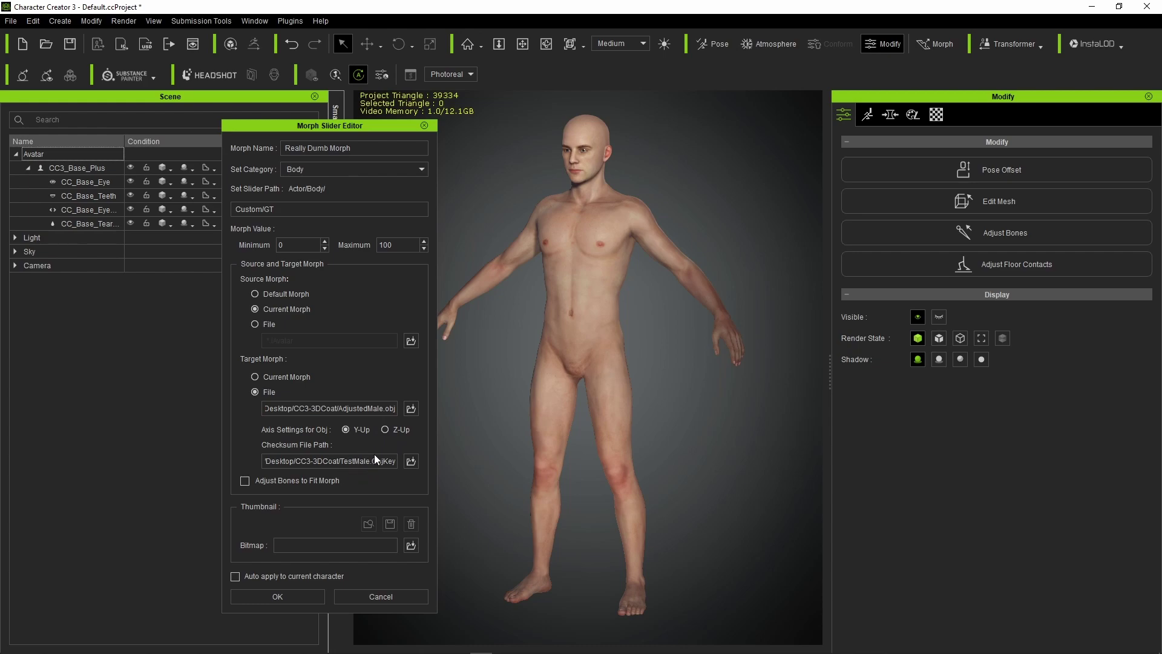
# Switch back to 3DCoat and examine the retopo mesh around the face and upper body from several angles
pyautogui.hotkey('alt', 'Tab')
pyautogui.hotkey('alt', 'Tab')
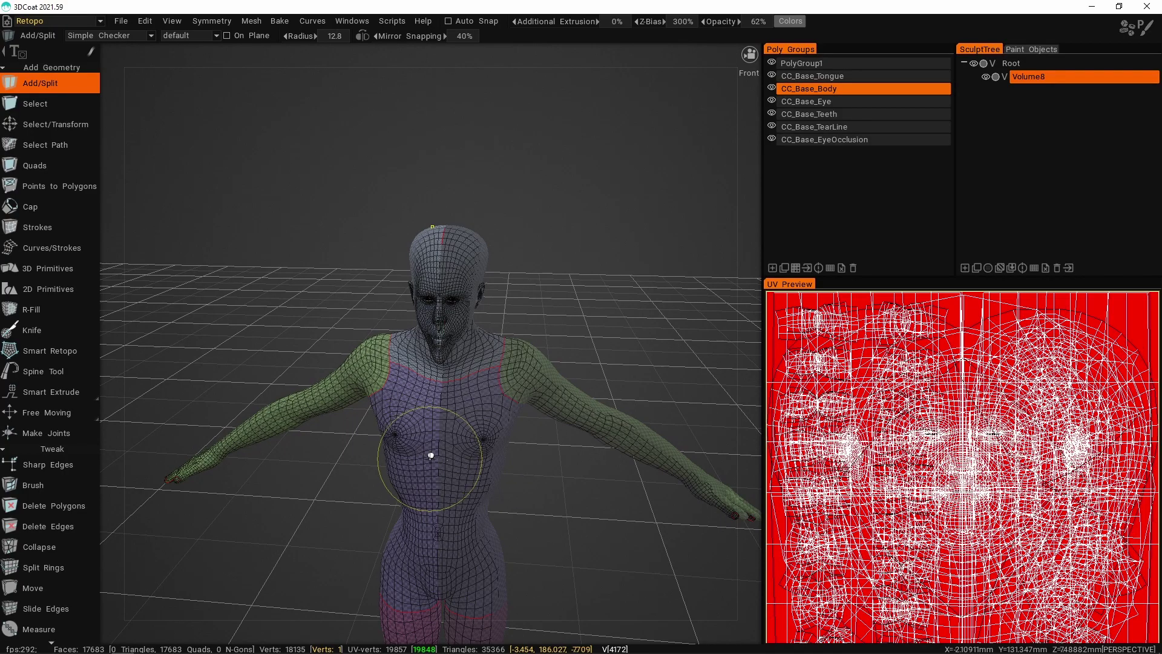
pyautogui.keyDown('alt'); pyautogui.moveTo(345, 392); pyautogui.dragTo(514, 379); pyautogui.keyUp('alt')
pyautogui.keyDown('alt'); pyautogui.moveTo(514, 379); pyautogui.dragTo(629, 354, button='right'); pyautogui.keyUp('alt')
pyautogui.keyDown('alt'); pyautogui.moveTo(630, 354); pyautogui.dragTo(459, 387, button='middle'); pyautogui.keyUp('alt')
pyautogui.keyDown('alt'); pyautogui.moveTo(460, 386); pyautogui.dragTo(489, 368, button='right'); pyautogui.keyUp('alt')
pyautogui.keyDown('alt'); pyautogui.moveTo(488, 368); pyautogui.dragTo(464, 372); pyautogui.keyUp('alt')
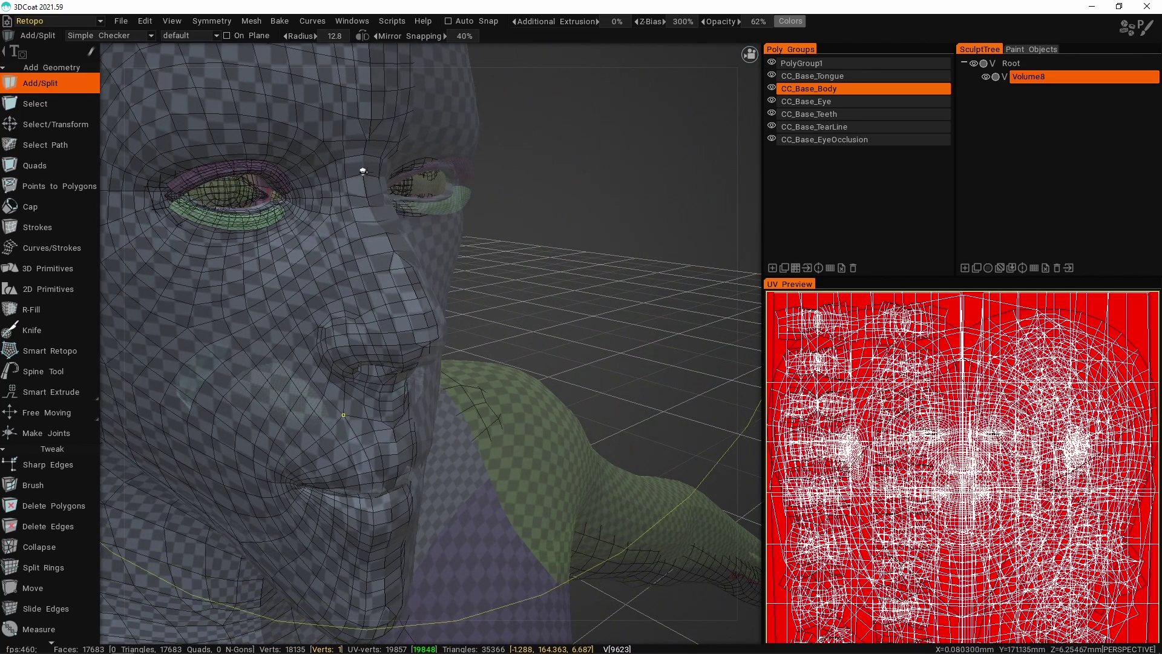
pyautogui.keyDown('alt'); pyautogui.moveTo(382, 252); pyautogui.dragTo(359, 265, button='right'); pyautogui.keyUp('alt')
pyautogui.keyDown('alt'); pyautogui.moveTo(396, 269); pyautogui.dragTo(377, 267); pyautogui.keyUp('alt')
pyautogui.keyDown('alt'); pyautogui.moveTo(377, 266); pyautogui.dragTo(324, 258, button='right'); pyautogui.keyUp('alt')
pyautogui.keyDown('alt'); pyautogui.moveTo(439, 277); pyautogui.dragTo(349, 271); pyautogui.keyUp('alt')
pyautogui.keyDown('alt'); pyautogui.moveTo(349, 271); pyautogui.dragTo(439, 235, button='middle'); pyautogui.keyUp('alt')
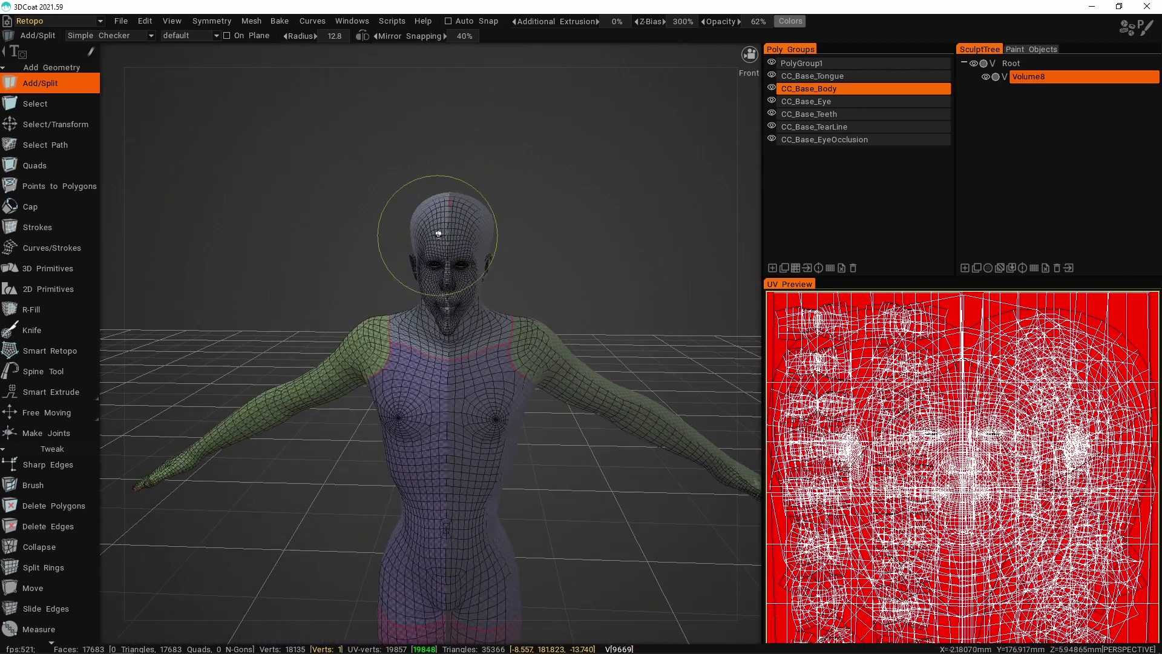
# Start a new empty scene, saving the current one, and dismiss the startup window
pyautogui.click(119, 22)
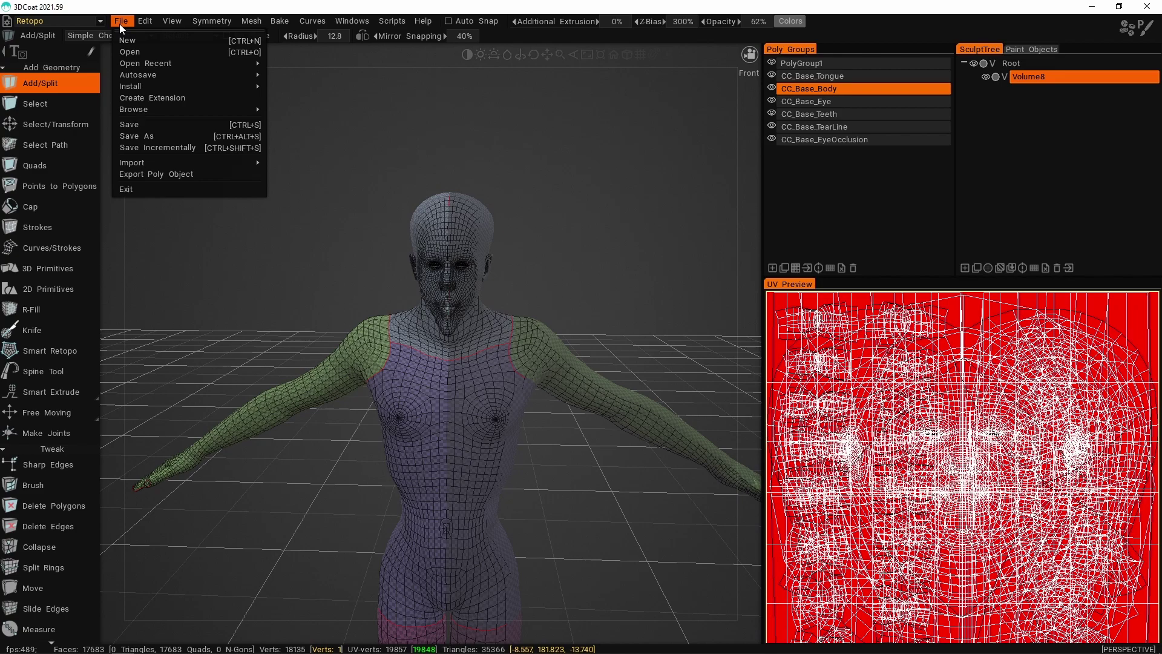
pyautogui.click(132, 42)
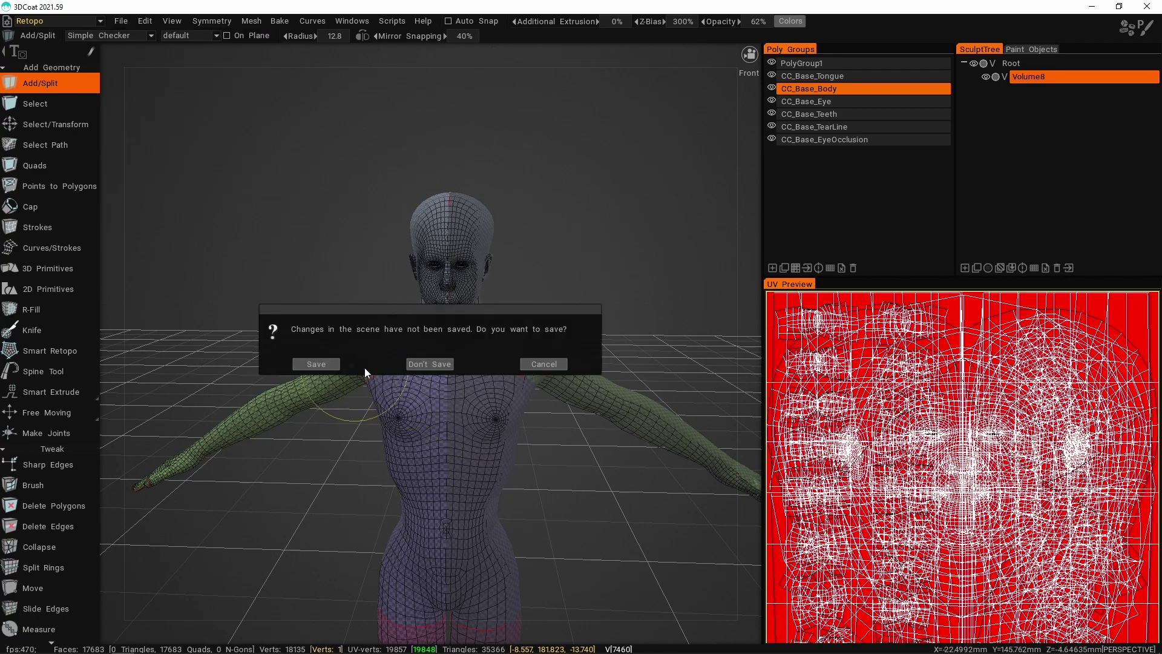
pyautogui.click(333, 366)
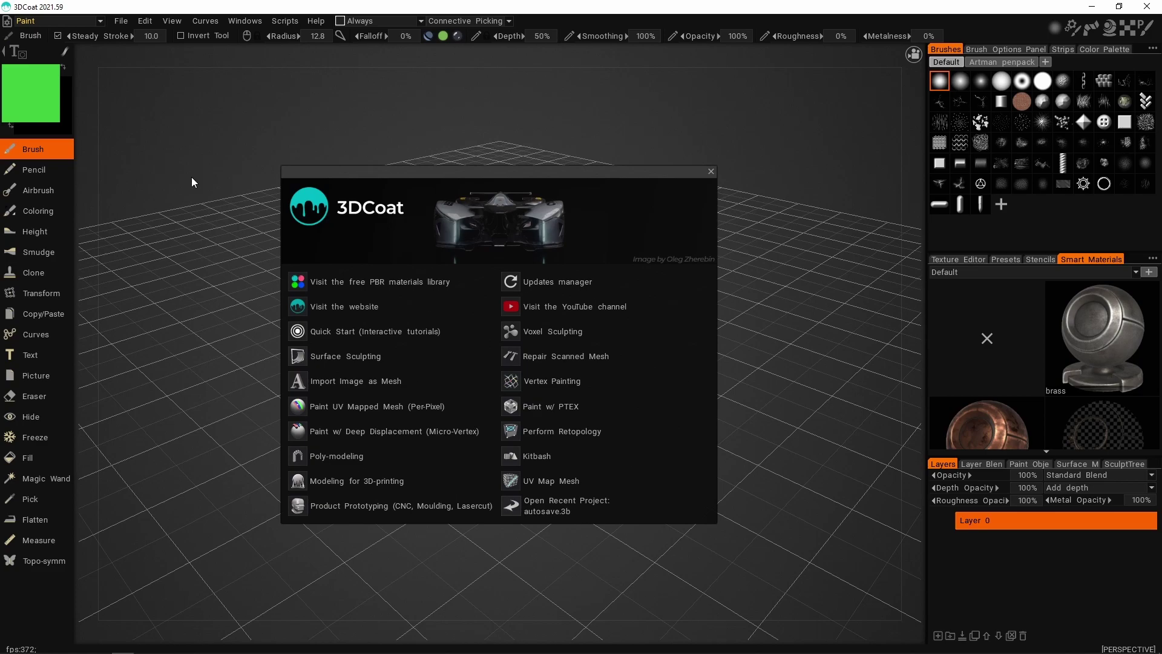
pyautogui.click(712, 172)
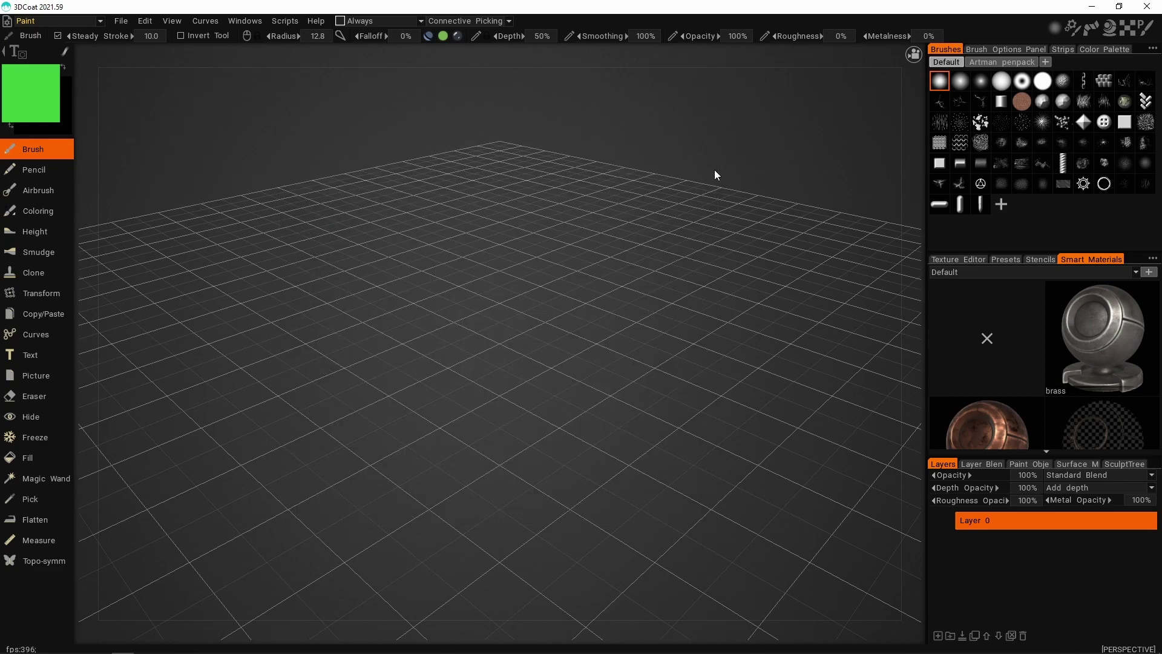
# Switch to the Retopo room and import TestMale.obj as a retopo mesh
pyautogui.click(100, 20)
pyautogui.click(64, 66)
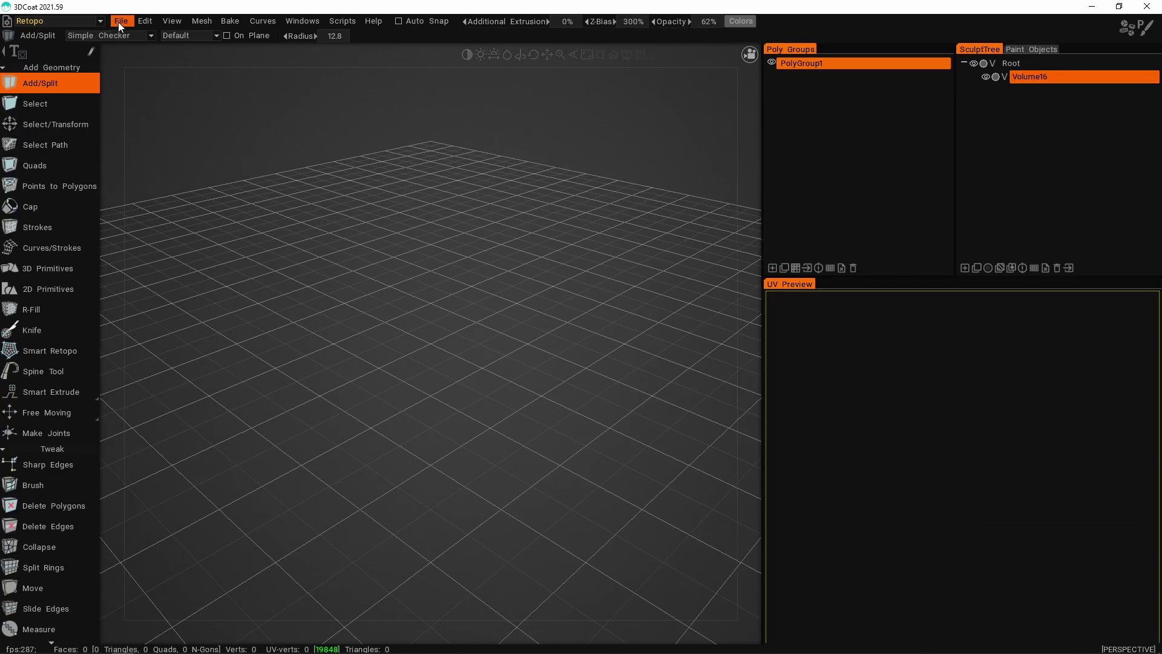
pyautogui.click(119, 22)
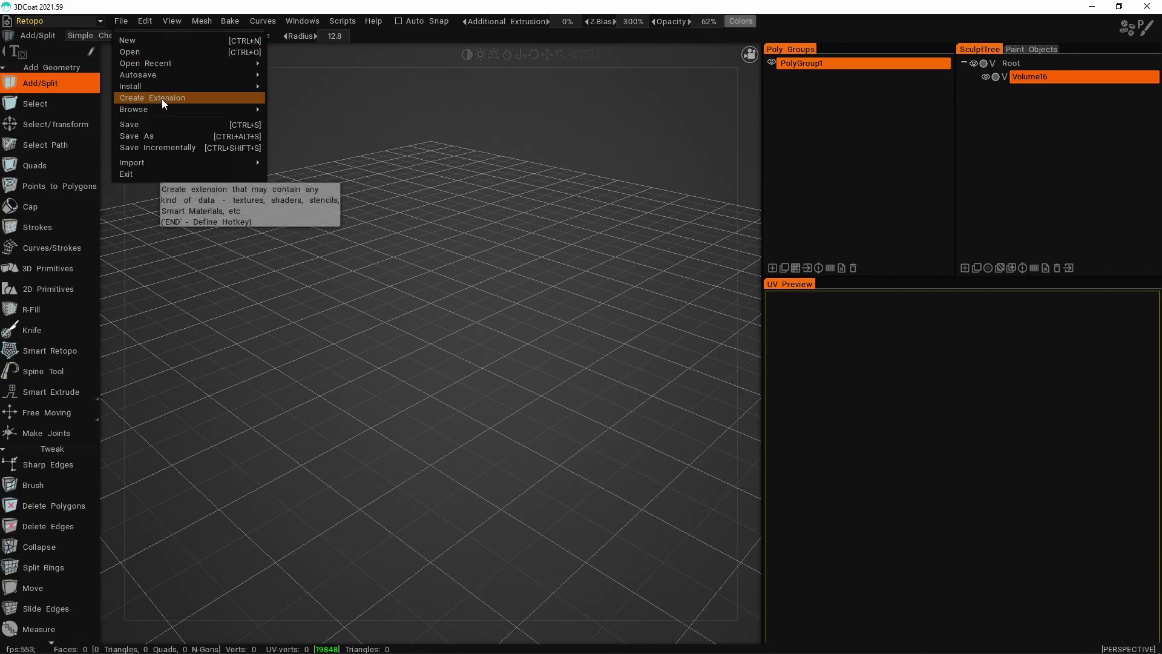
pyautogui.moveTo(167, 163)
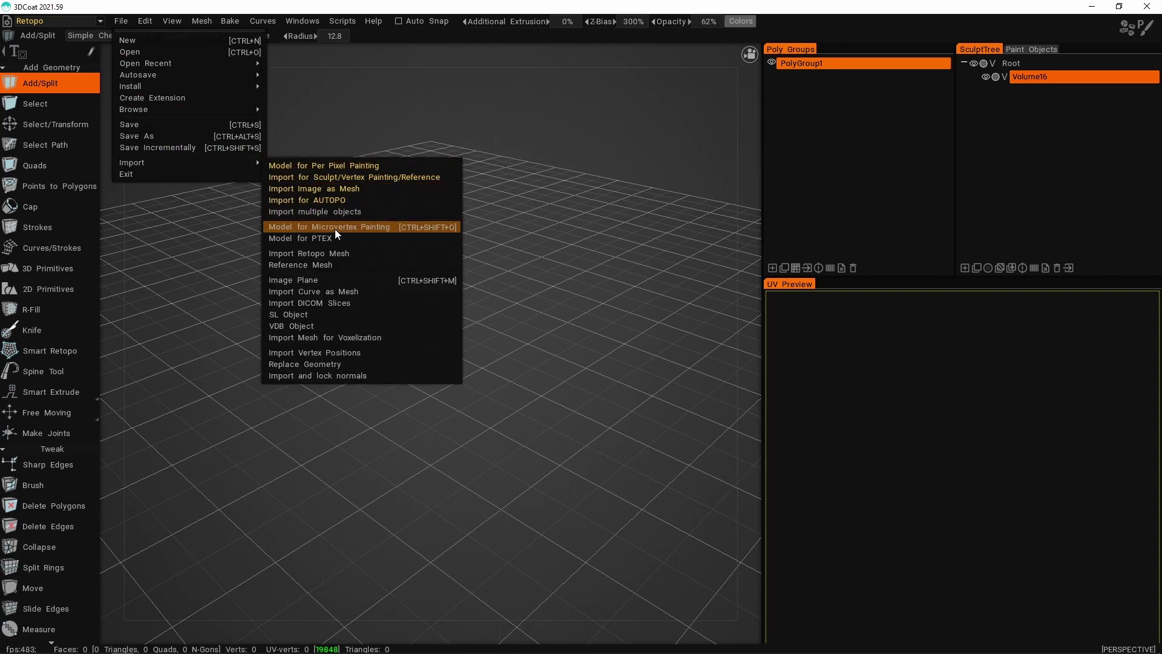
pyautogui.click(327, 253)
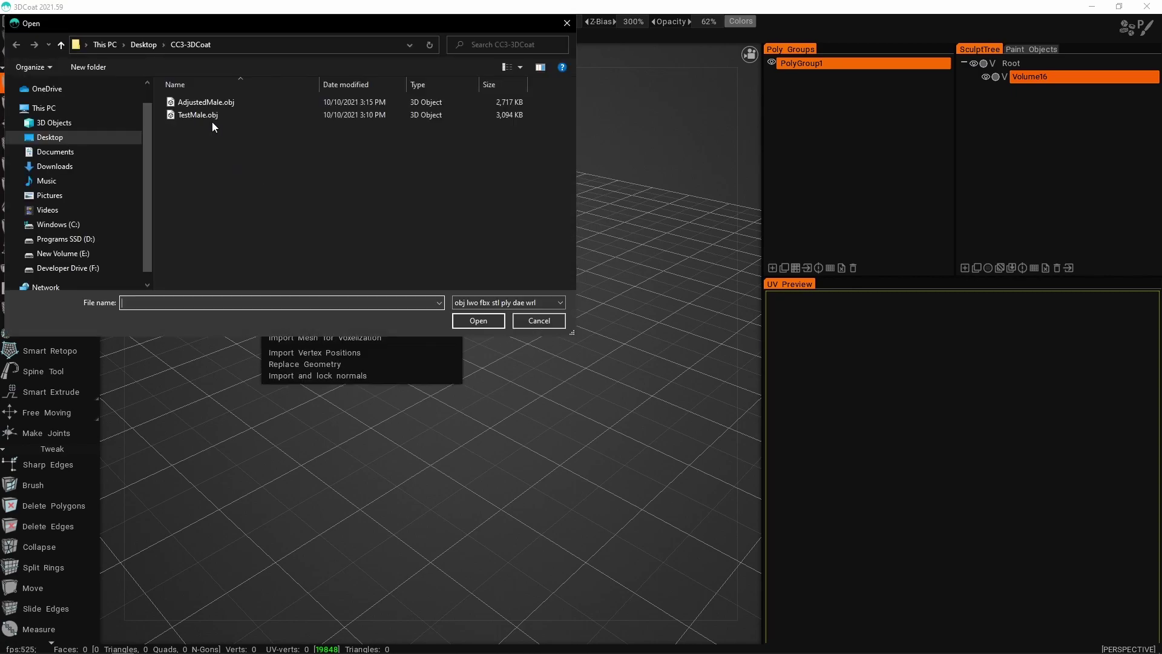
pyautogui.doubleClick(194, 120)
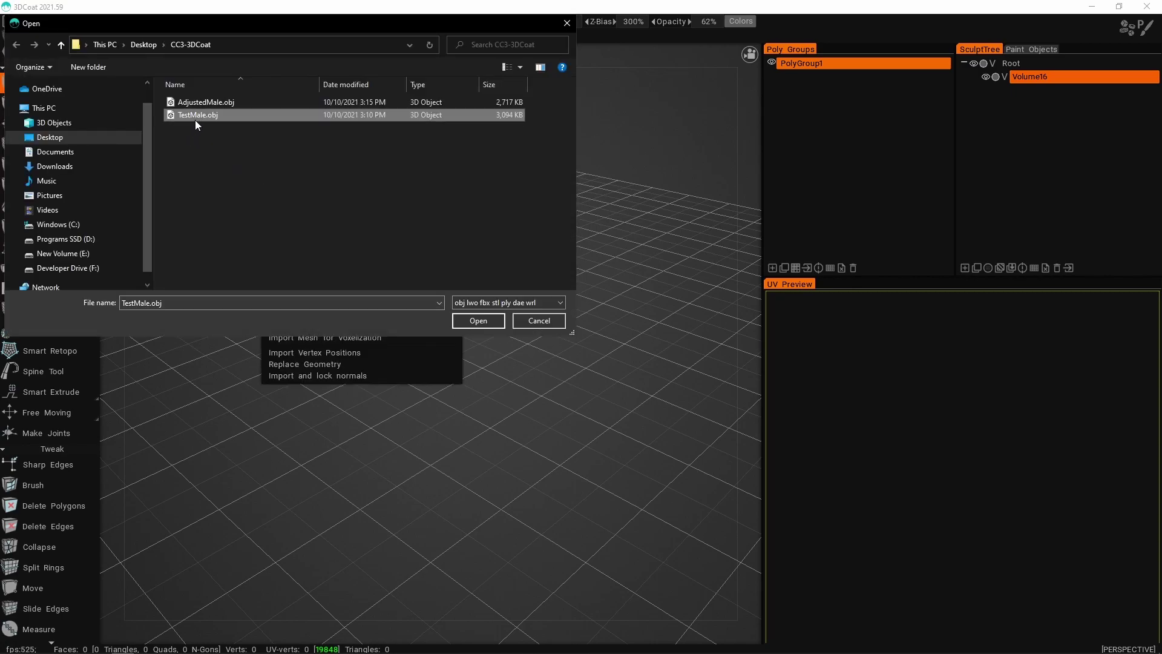
# Check the imported male figure in the viewport and apply its placement unchanged
pyautogui.keyDown('alt'); pyautogui.moveTo(348, 281); pyautogui.dragTo(416, 288, button='right'); pyautogui.keyUp('alt')
pyautogui.keyDown('alt'); pyautogui.moveTo(416, 289); pyautogui.dragTo(348, 300); pyautogui.keyUp('alt')
pyautogui.keyDown('alt'); pyautogui.moveTo(347, 300); pyautogui.dragTo(415, 401, button='middle'); pyautogui.keyUp('alt')
pyautogui.keyDown('alt'); pyautogui.moveTo(415, 401); pyautogui.dragTo(411, 380, button='right'); pyautogui.keyUp('alt')
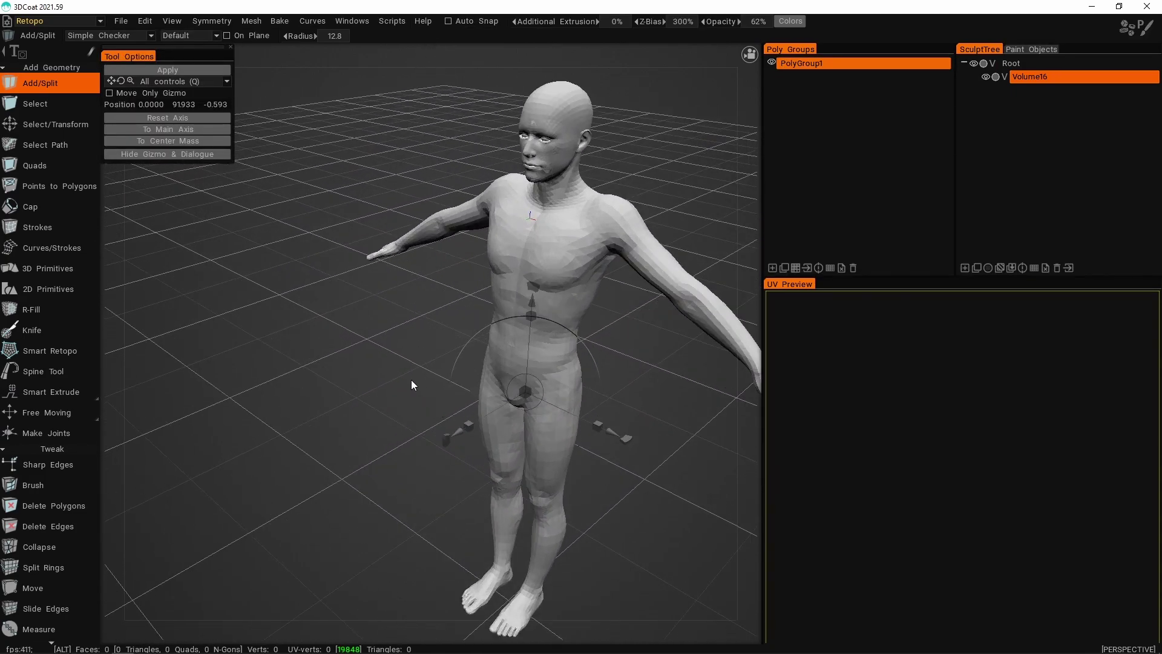
pyautogui.keyDown('alt'); pyautogui.moveTo(411, 380); pyautogui.dragTo(598, 378); pyautogui.keyUp('alt')
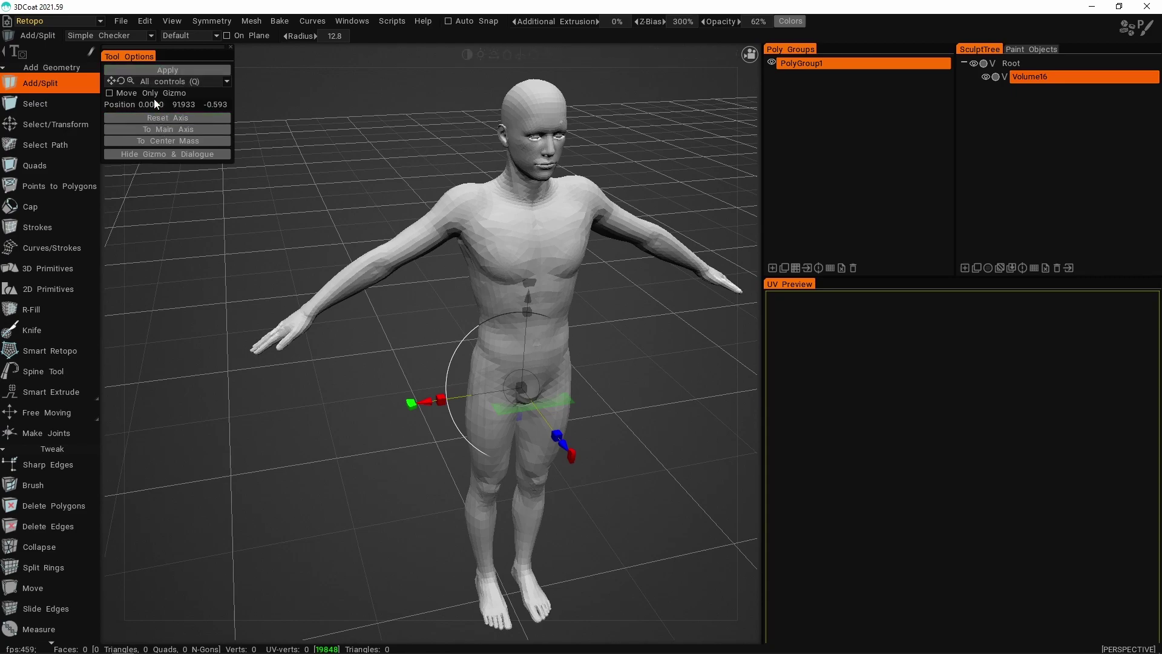
pyautogui.click(191, 70)
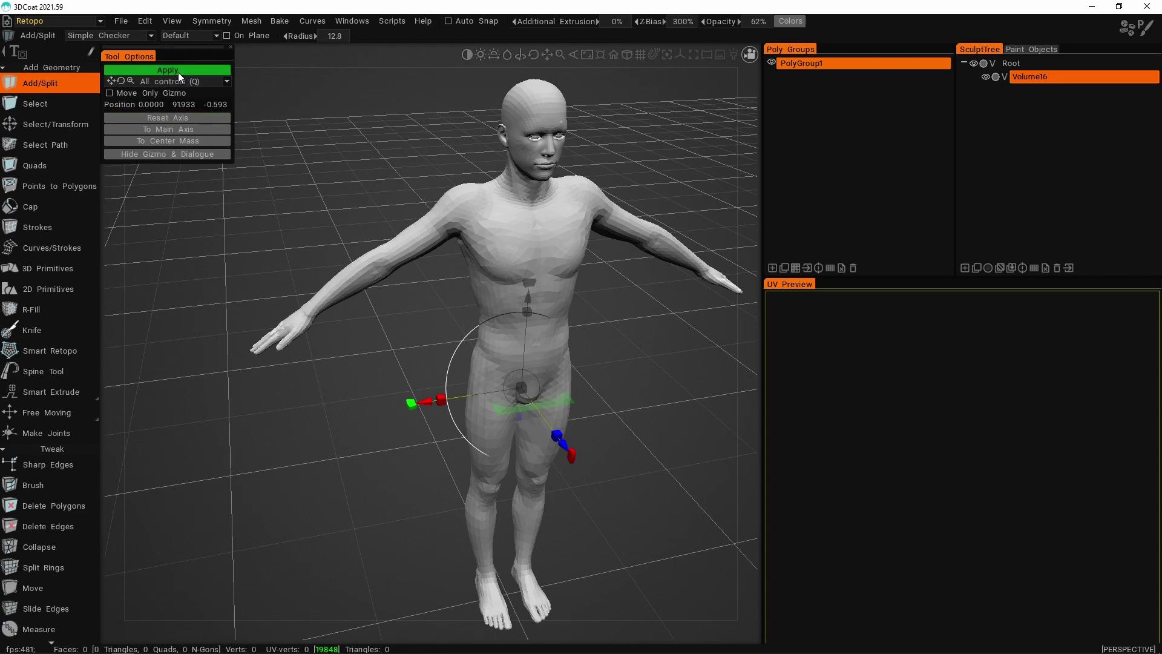
pyautogui.click(162, 71)
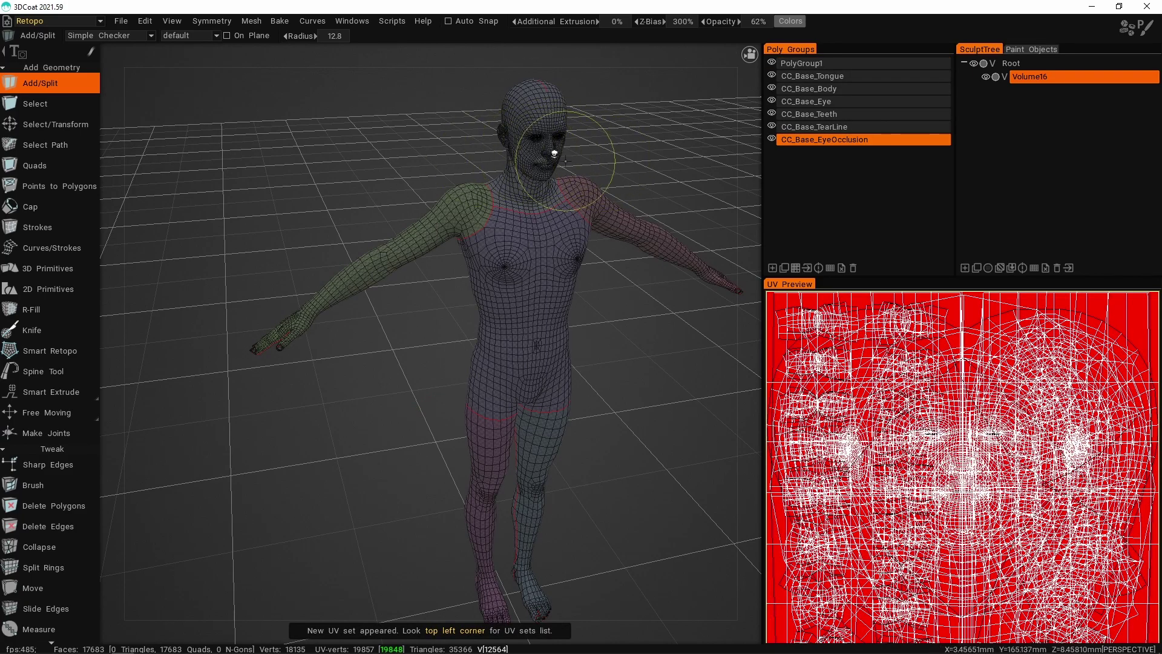
# Turn on Sculpt Mesh for the retopo mesh so that its poly groups become sculptable volumes
pyautogui.keyDown('alt'); pyautogui.moveTo(560, 159); pyautogui.dragTo(526, 161); pyautogui.keyUp('alt')
pyautogui.keyDown('alt'); pyautogui.moveTo(557, 138); pyautogui.dragTo(478, 166, button='middle'); pyautogui.keyUp('alt')
pyautogui.keyDown('alt'); pyautogui.moveTo(477, 166); pyautogui.dragTo(530, 174, button='right'); pyautogui.keyUp('alt')
pyautogui.scroll(-3, 530, 172)
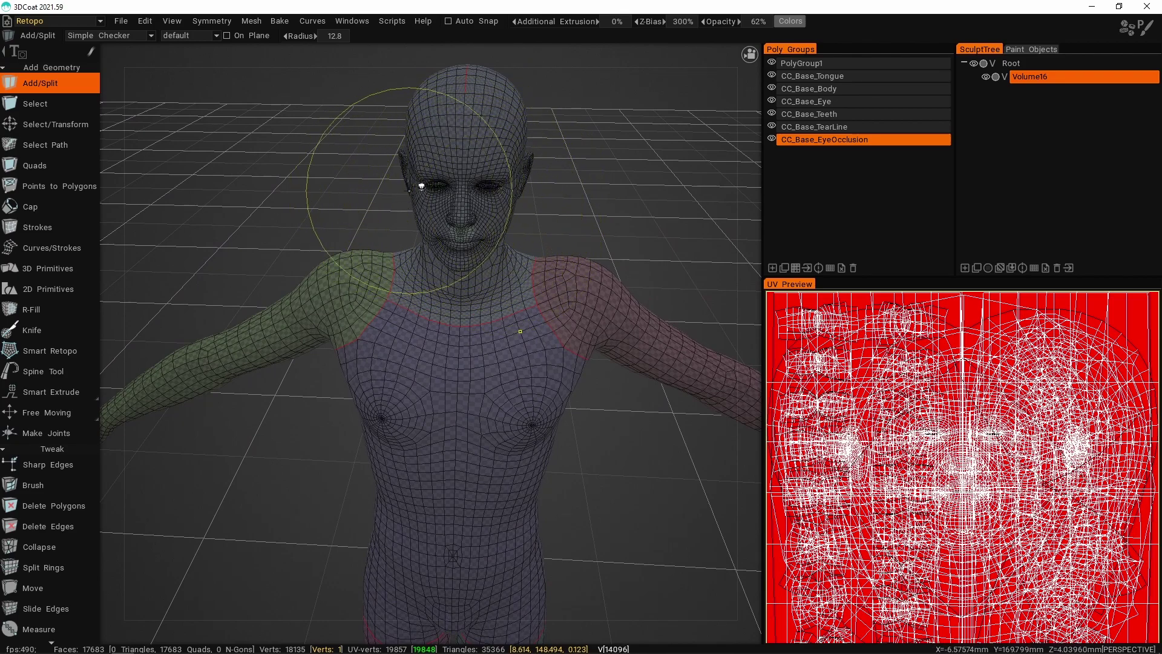
pyautogui.click(251, 21)
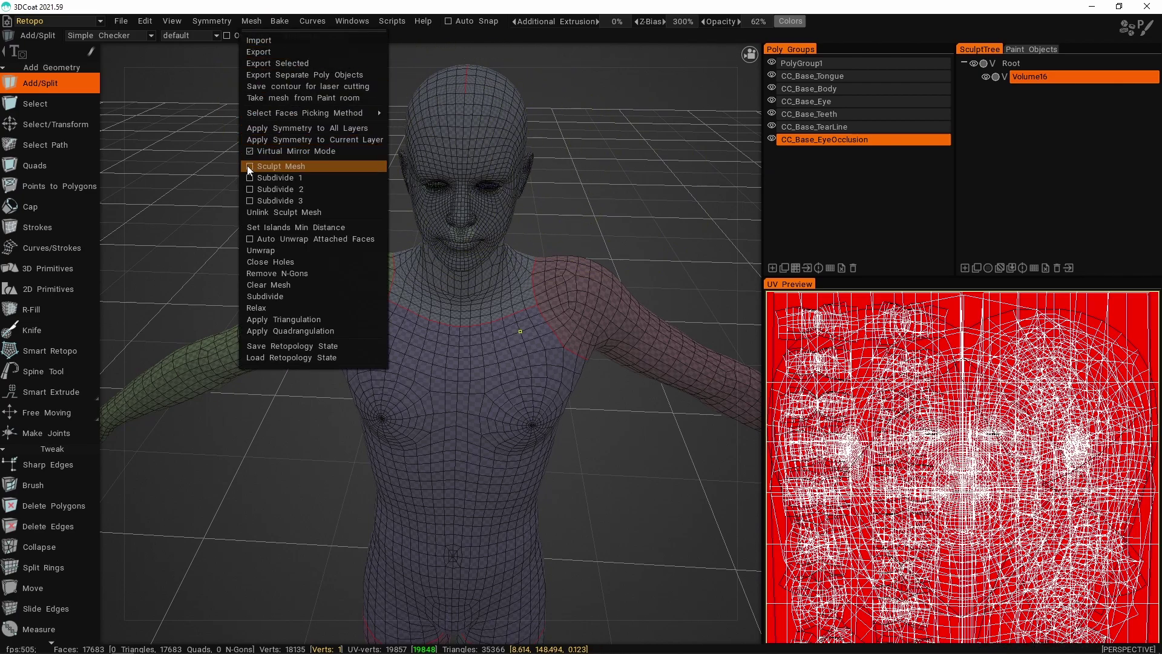
pyautogui.click(247, 165)
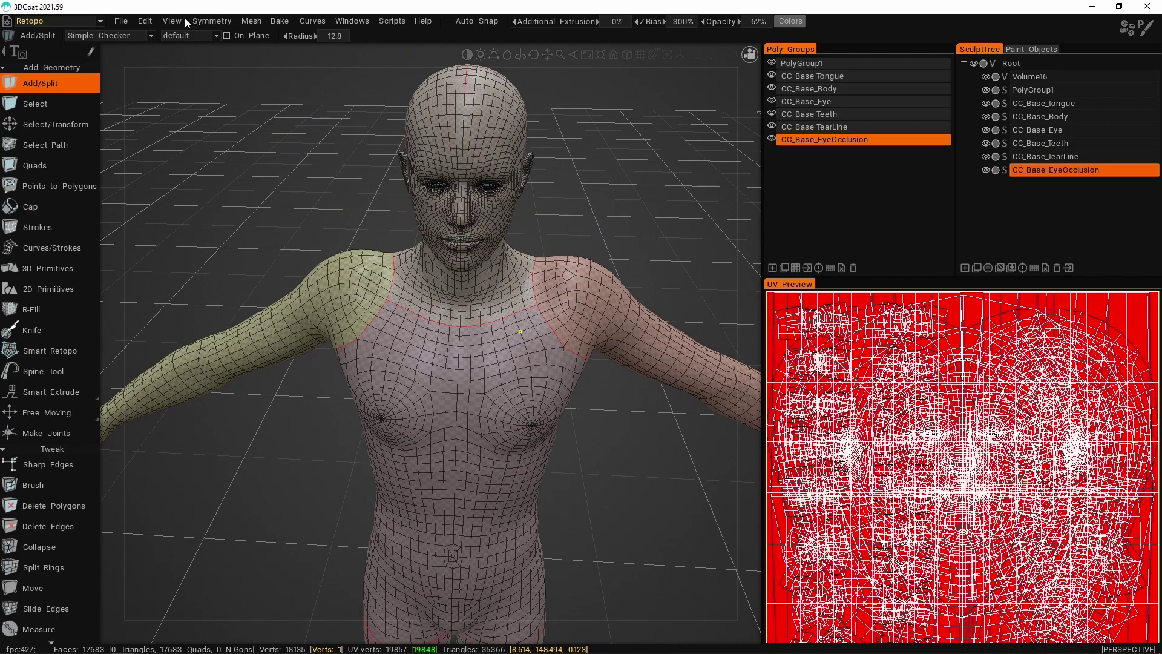
# Switch to the Sculpt room and frame the upper body of the figure
pyautogui.click(100, 21)
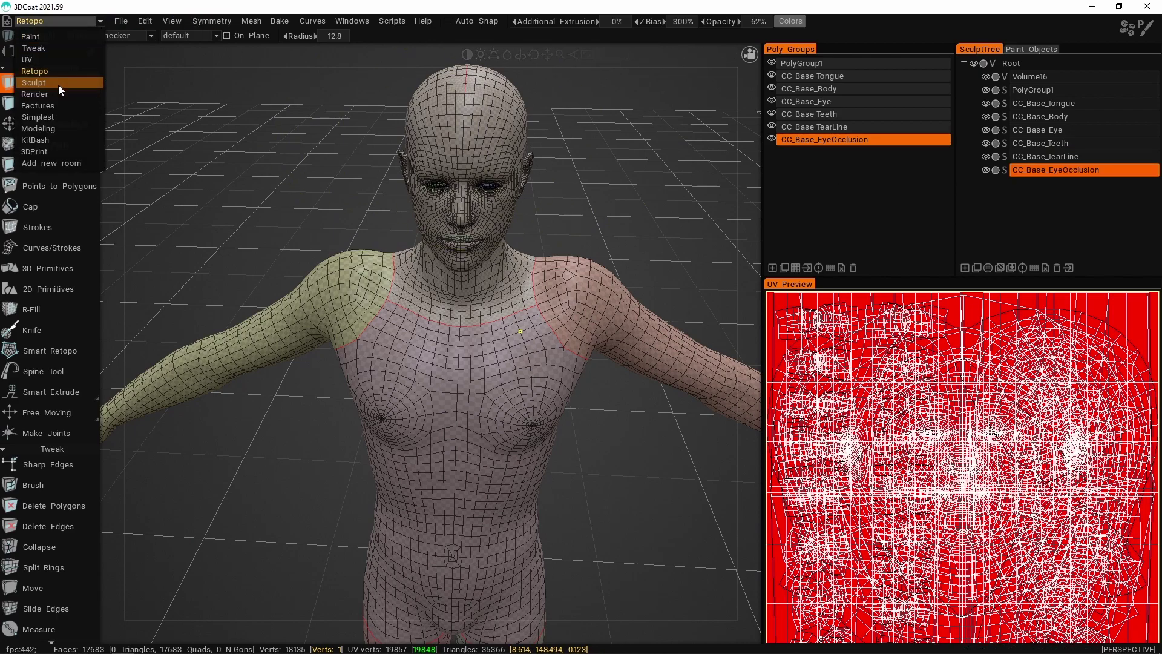
pyautogui.click(59, 85)
pyautogui.keyDown('alt'); pyautogui.moveTo(382, 178); pyautogui.dragTo(370, 159, button='right'); pyautogui.keyUp('alt')
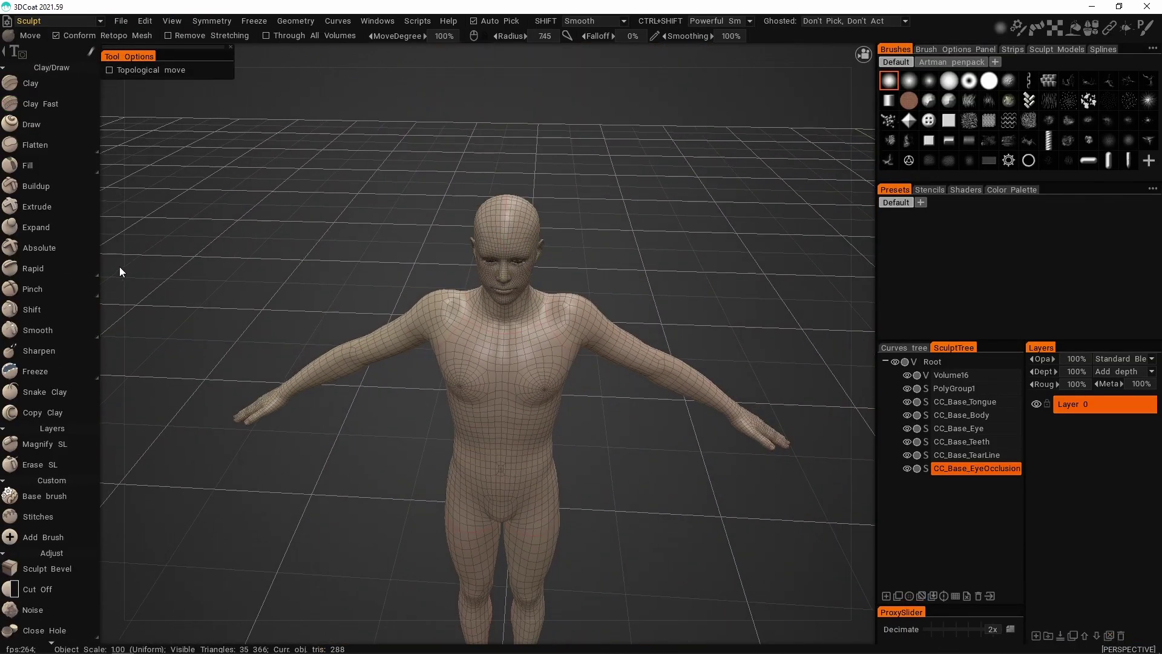
pyautogui.press('space')
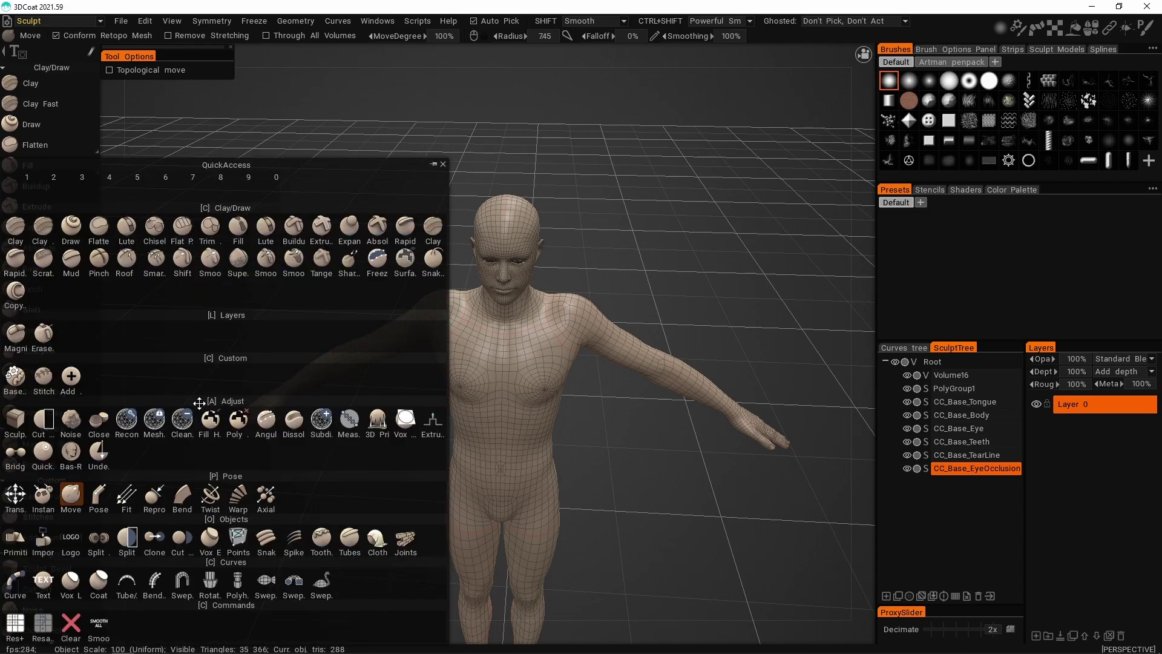
pyautogui.press('space')
pyautogui.keyDown('alt'); pyautogui.moveTo(578, 356); pyautogui.dragTo(554, 270); pyautogui.keyUp('alt')
# Make CC_Base_Body the active volume and enable mirror symmetry across the X axis
pyautogui.click(964, 414)
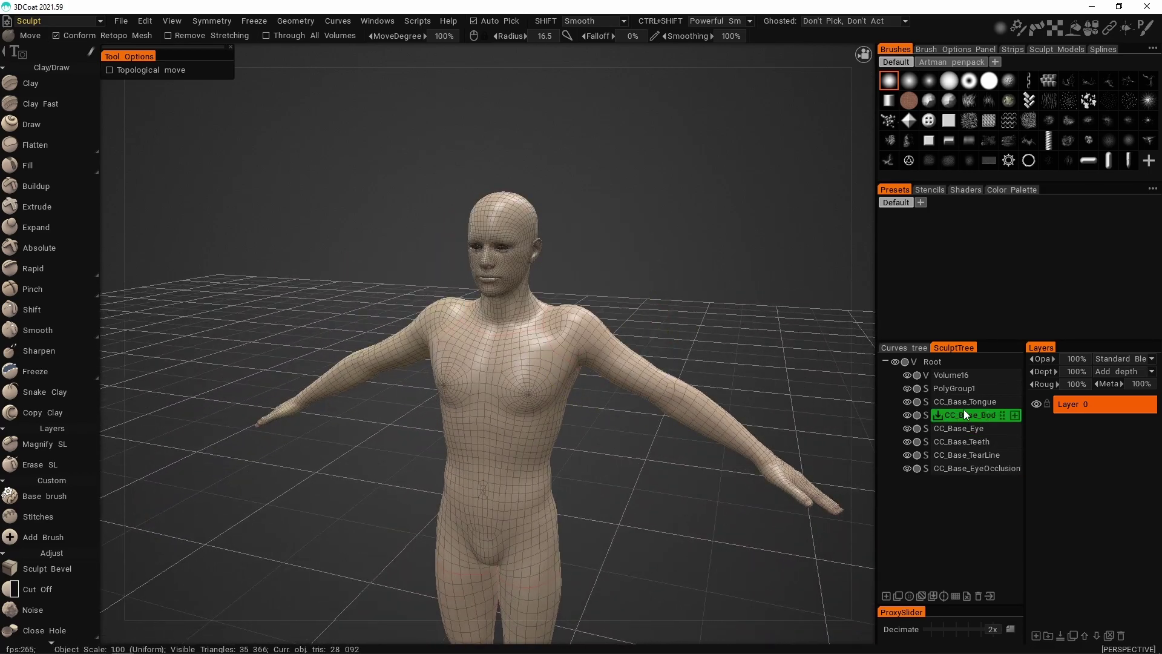
pyautogui.press('s')
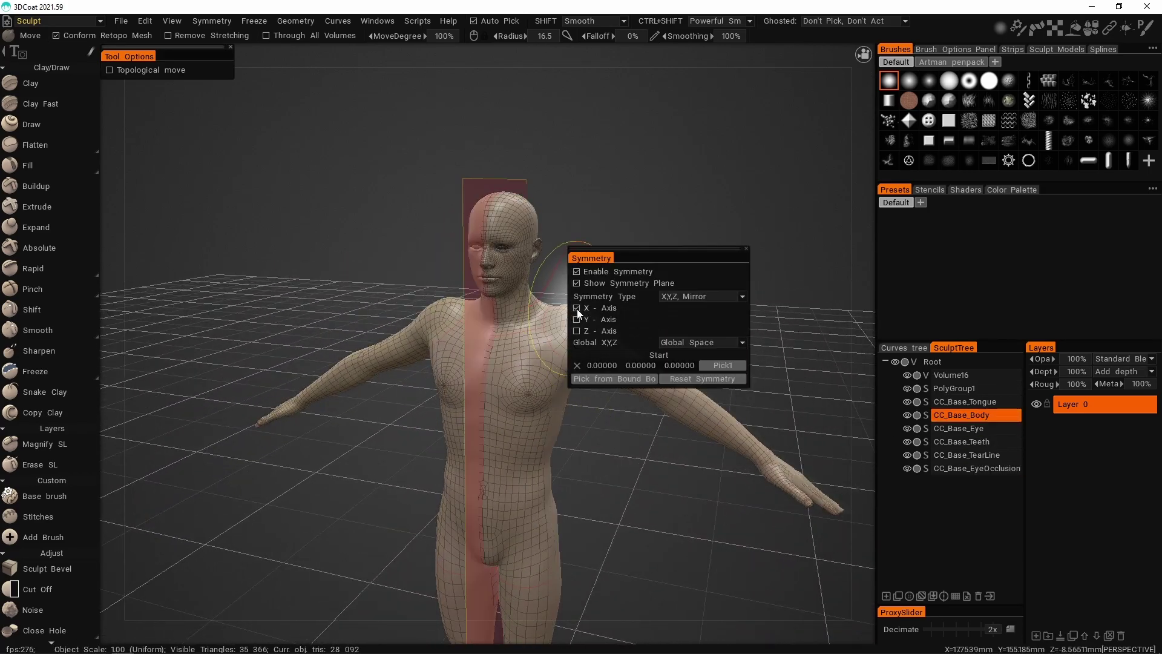
pyautogui.click(575, 310)
# Enlarge the skull on CC_Base_Body with the Move brush, pulling out its back and sides
pyautogui.keyDown('alt'); pyautogui.moveTo(696, 146); pyautogui.dragTo(478, 241); pyautogui.keyUp('alt')
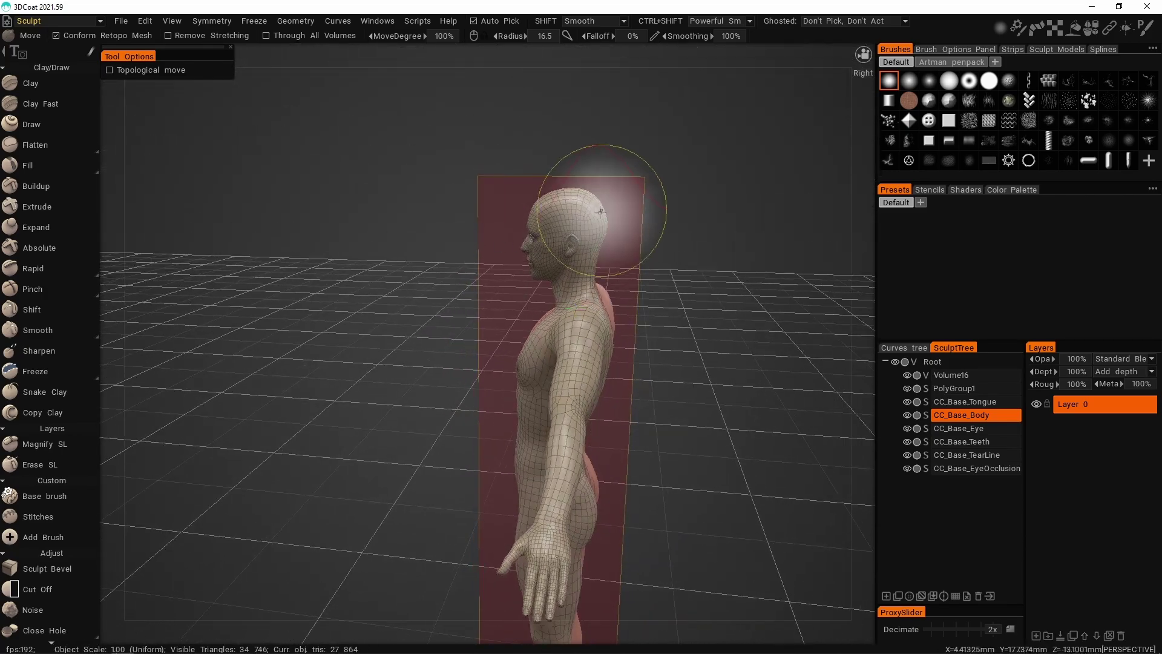
pyautogui.keyDown('alt'); pyautogui.moveTo(602, 259); pyautogui.dragTo(678, 173); pyautogui.keyUp('alt')
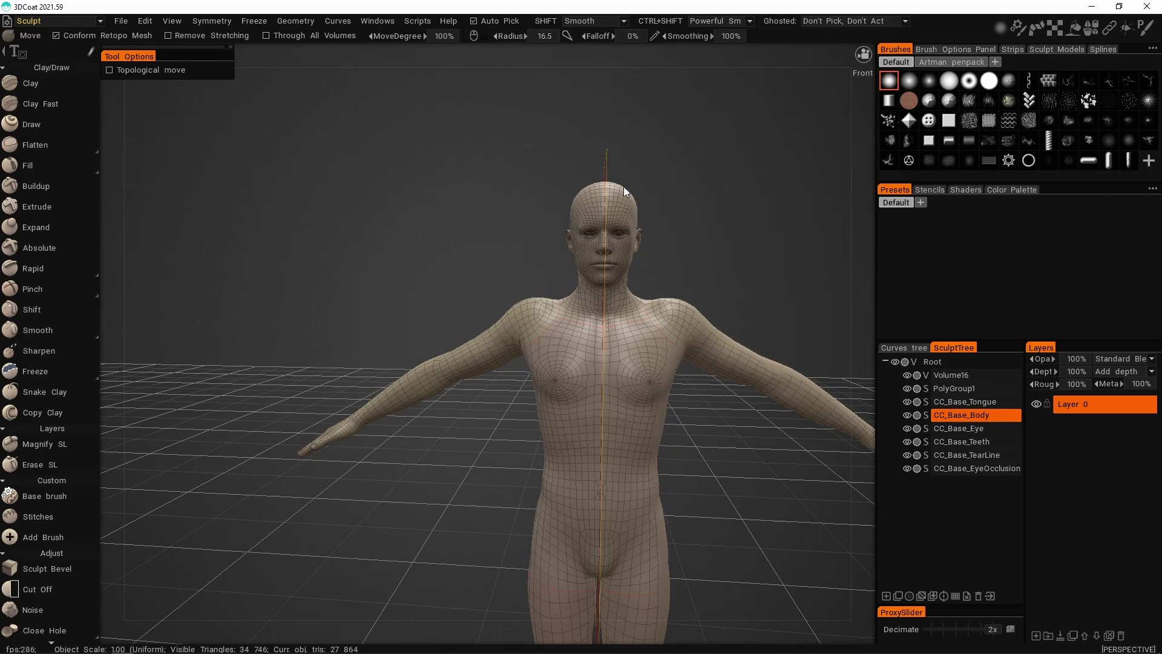
pyautogui.keyDown('alt'); pyautogui.moveTo(621, 185); pyautogui.dragTo(402, 252); pyautogui.keyUp('alt')
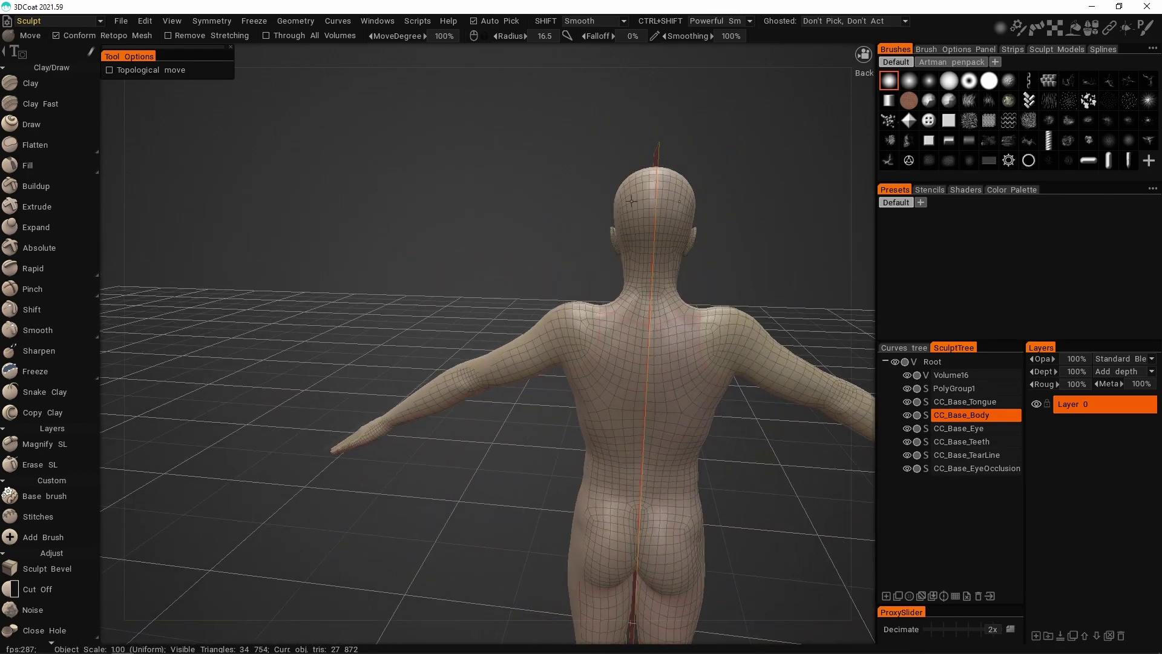
pyautogui.moveTo(624, 202)
pyautogui.keyDown('alt'); pyautogui.mouseDown()
pyautogui.moveTo(614, 203)
pyautogui.moveTo(871, 210)
pyautogui.moveTo(644, 284)
pyautogui.moveTo(623, 220)
pyautogui.mouseUp(); pyautogui.keyUp('alt')
pyautogui.moveTo(601, 173)
pyautogui.keyDown('alt'); pyautogui.mouseDown()
pyautogui.moveTo(502, 221)
pyautogui.moveTo(659, 202)
pyautogui.moveTo(643, 197)
pyautogui.mouseUp(); pyautogui.keyUp('alt')
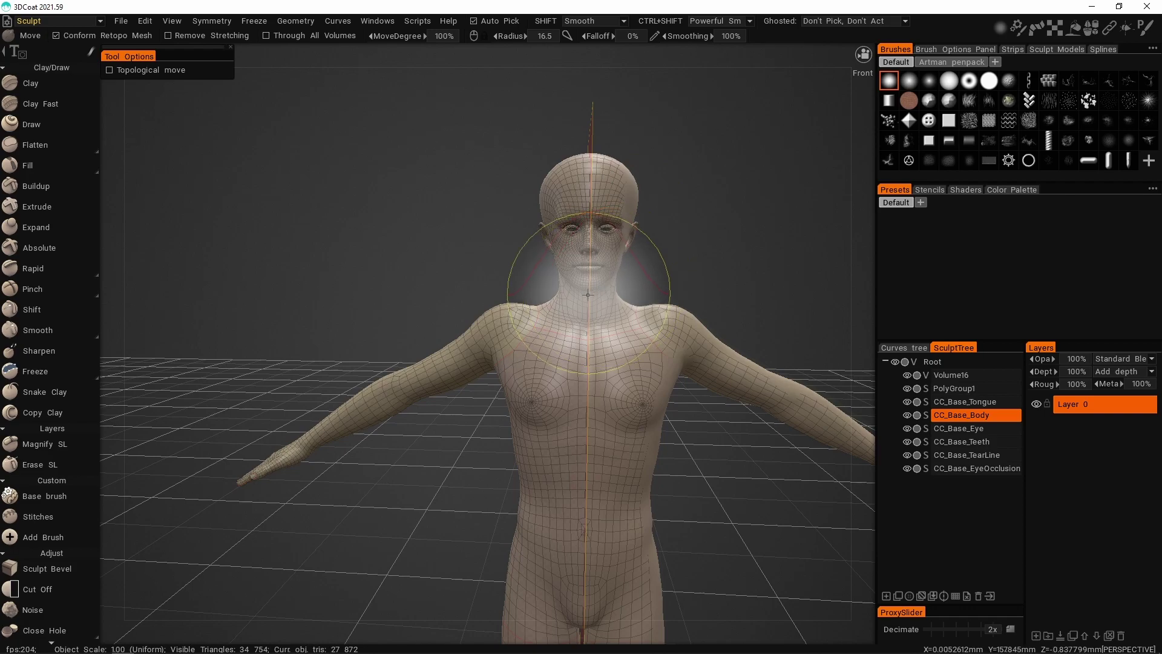
# Pull the chin downward into a long point with the Move brush, adjusting the brush radius
pyautogui.moveTo(589, 285); pyautogui.dragTo(536, 279, button='right')
pyautogui.moveTo(582, 282); pyautogui.dragTo(582, 293)
pyautogui.moveTo(581, 292)
pyautogui.mouseDown(button='right')
pyautogui.moveTo(674, 325)
pyautogui.moveTo(669, 260)
pyautogui.moveTo(653, 266)
pyautogui.mouseUp(button='right')
pyautogui.keyDown('alt'); pyautogui.moveTo(500, 284); pyautogui.dragTo(571, 285, button='right'); pyautogui.keyUp('alt')
pyautogui.keyDown('alt'); pyautogui.moveTo(571, 285); pyautogui.dragTo(664, 325); pyautogui.keyUp('alt')
pyautogui.keyDown('alt'); pyautogui.moveTo(664, 324); pyautogui.dragTo(560, 401, button='middle'); pyautogui.keyUp('alt')
pyautogui.keyDown('alt'); pyautogui.moveTo(560, 402); pyautogui.dragTo(414, 366); pyautogui.keyUp('alt')
pyautogui.moveTo(679, 293)
pyautogui.keyDown('alt'); pyautogui.mouseDown(button='right')
pyautogui.moveTo(644, 296)
pyautogui.moveTo(664, 296)
pyautogui.mouseUp(button='right'); pyautogui.keyUp('alt')
pyautogui.scroll(-4, 666, 287)
pyautogui.moveTo(568, 292); pyautogui.dragTo(514, 290, button='right')
pyautogui.moveTo(614, 295)
pyautogui.keyDown('alt'); pyautogui.mouseDown(button='right')
pyautogui.moveTo(582, 295)
pyautogui.moveTo(679, 297)
pyautogui.mouseUp(button='right'); pyautogui.keyUp('alt')
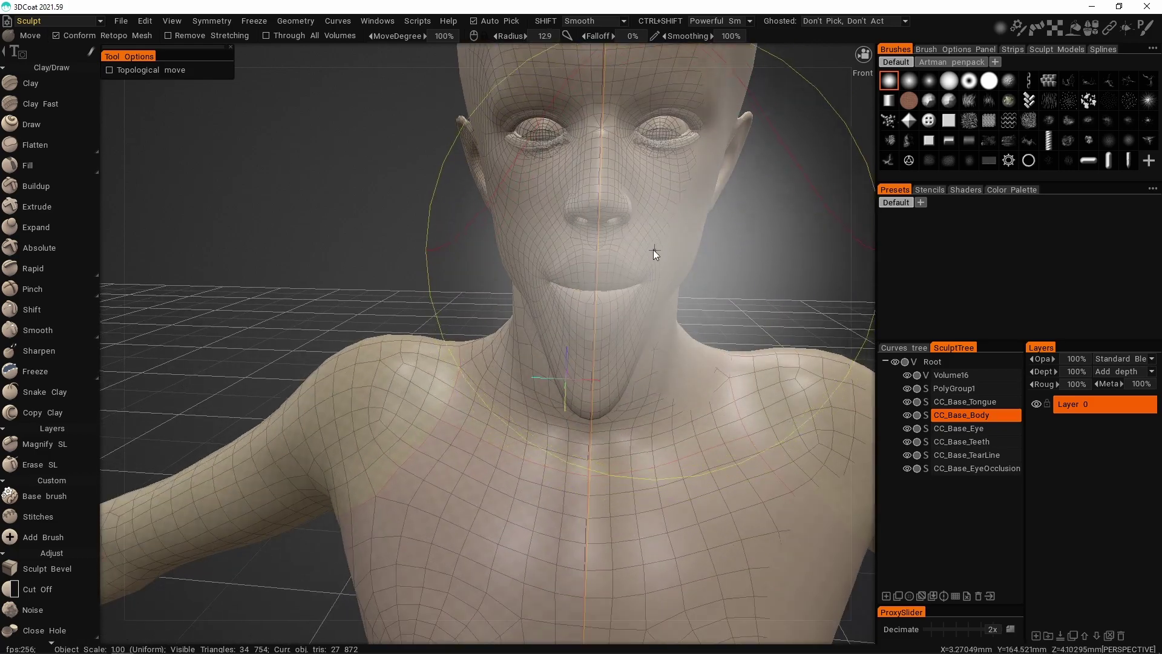
# Reduce the Move brush radius and exaggerate the side of the face and the mouth area
pyautogui.moveTo(655, 250); pyautogui.dragTo(567, 250, button='right')
pyautogui.moveTo(694, 208); pyautogui.dragTo(607, 208, button='right')
pyautogui.moveTo(670, 199); pyautogui.dragTo(713, 194)
pyautogui.moveTo(645, 275)
pyautogui.keyDown('alt'); pyautogui.mouseDown(button='right')
pyautogui.moveTo(592, 342)
pyautogui.moveTo(597, 272)
pyautogui.mouseUp(button='right'); pyautogui.keyUp('alt')
pyautogui.moveTo(679, 363); pyautogui.dragTo(732, 376, button='right')
pyautogui.keyDown('alt'); pyautogui.moveTo(731, 376); pyautogui.dragTo(677, 249, button='middle'); pyautogui.keyUp('alt')
pyautogui.moveTo(609, 255)
pyautogui.mouseDown()
pyautogui.moveTo(618, 237)
pyautogui.moveTo(579, 220)
pyautogui.mouseUp()
pyautogui.moveTo(570, 226); pyautogui.dragTo(691, 277)
pyautogui.keyDown('alt'); pyautogui.moveTo(690, 277); pyautogui.dragTo(690, 351, button='right'); pyautogui.keyUp('alt')
pyautogui.keyDown('alt'); pyautogui.moveTo(690, 351); pyautogui.dragTo(662, 305, button='middle'); pyautogui.keyUp('alt')
pyautogui.keyDown('alt'); pyautogui.moveTo(662, 305); pyautogui.dragTo(632, 298, button='right'); pyautogui.keyUp('alt')
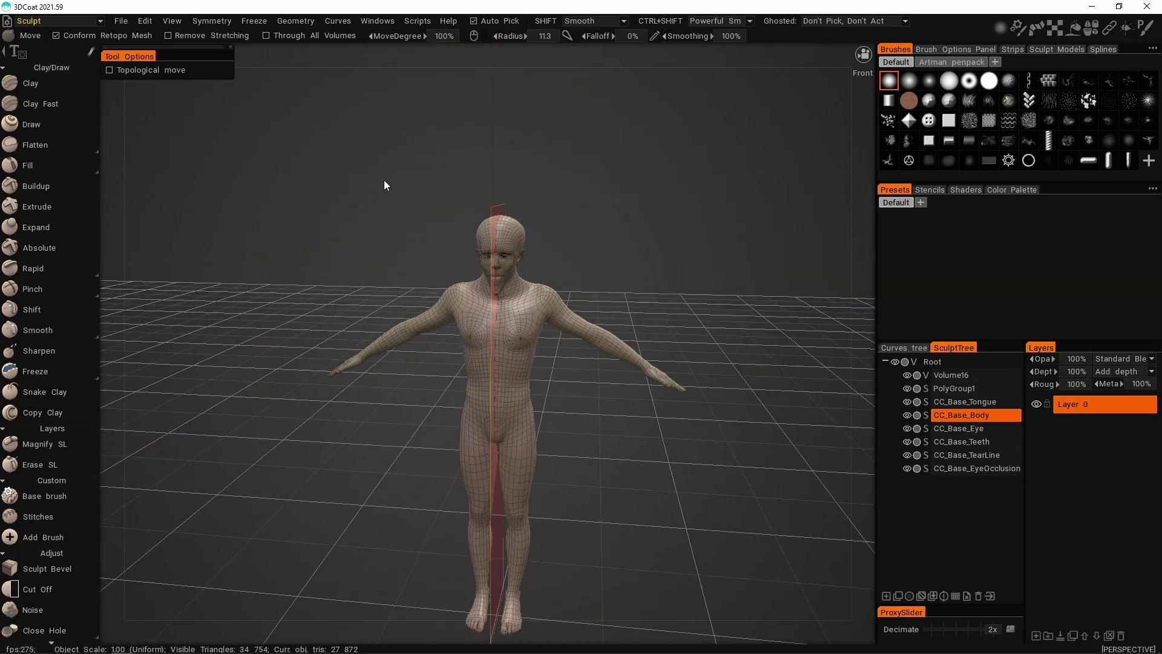
# Return to the Retopo room and turn off Sculpt Mesh for the reshaped figure
pyautogui.click(95, 24)
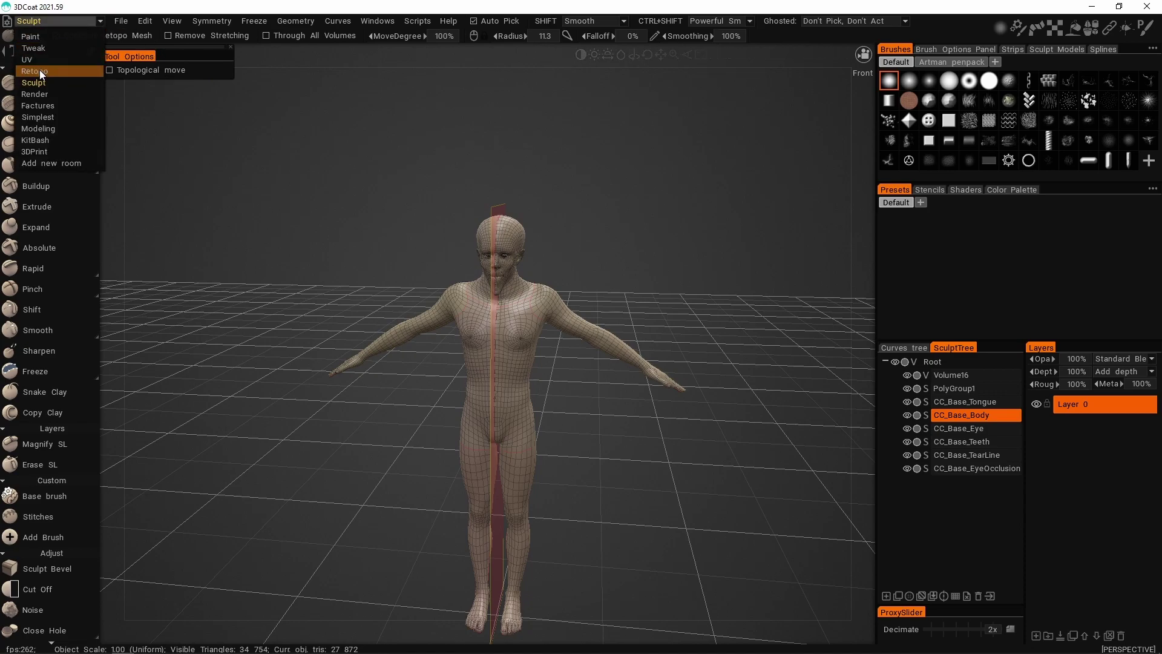
pyautogui.click(39, 70)
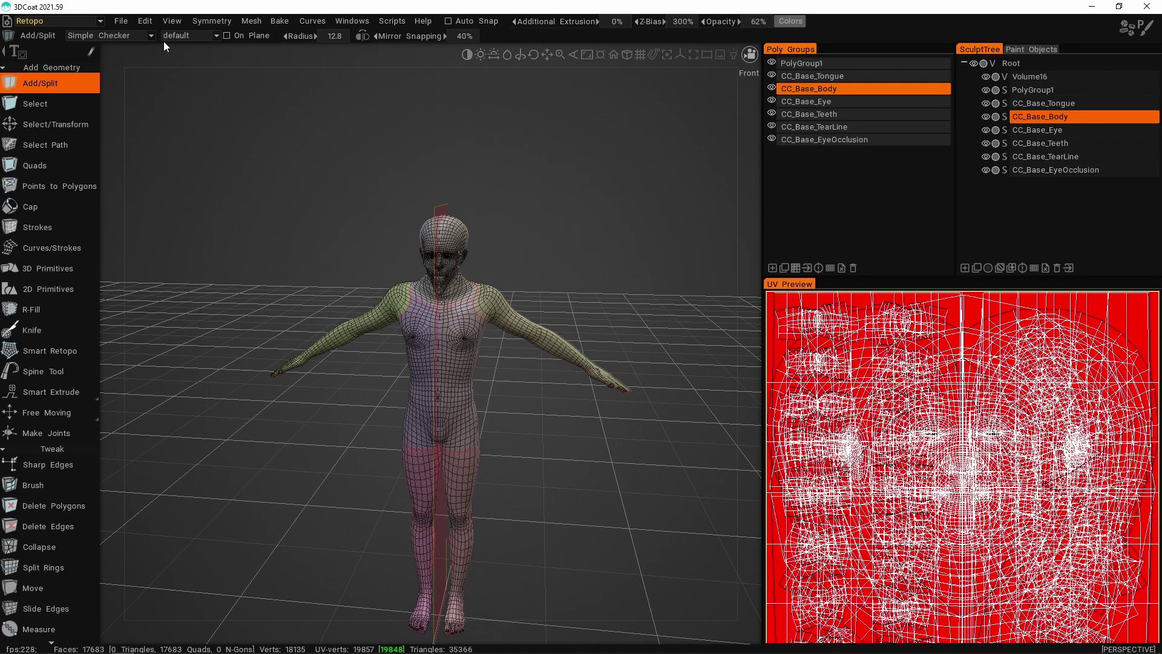
pyautogui.click(221, 27)
pyautogui.moveTo(254, 24)
pyautogui.click(256, 169)
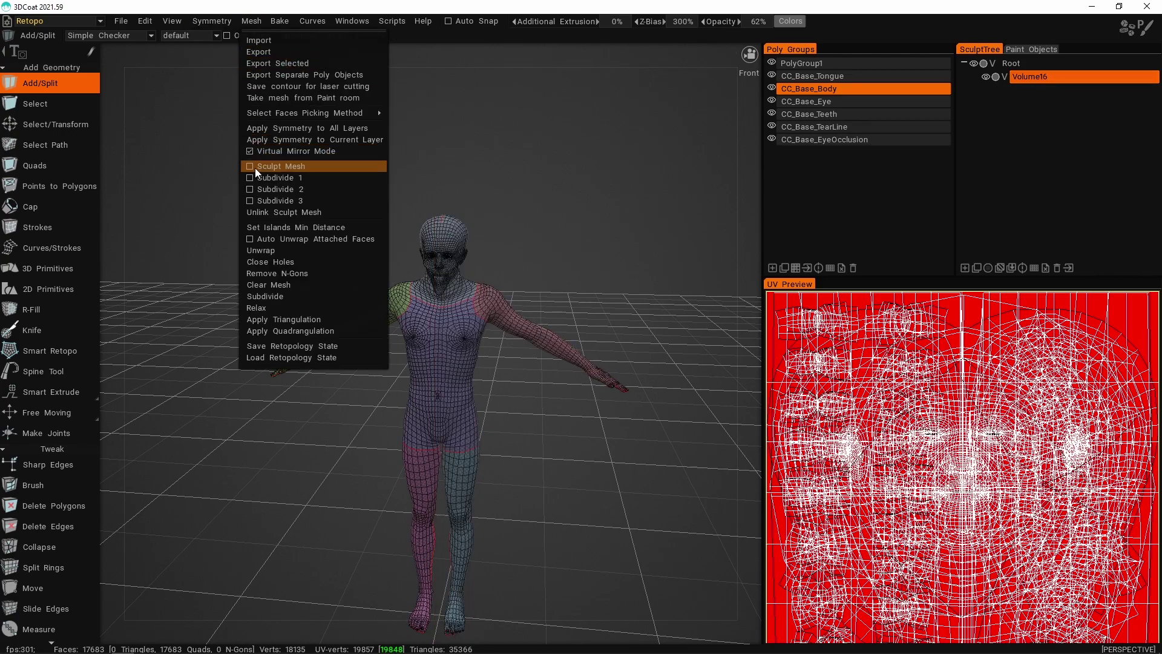
# Export the poly object as AdjustedMale.obj in the CC3-3DCoat folder, replacing the existing file
pyautogui.click(125, 23)
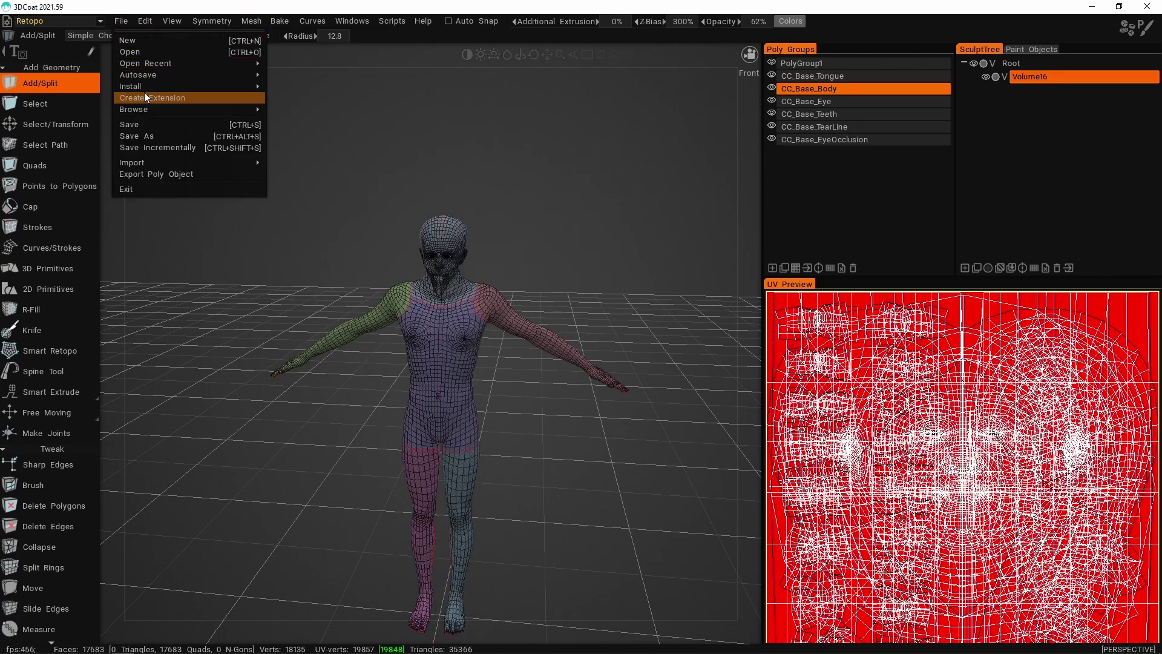
pyautogui.click(157, 173)
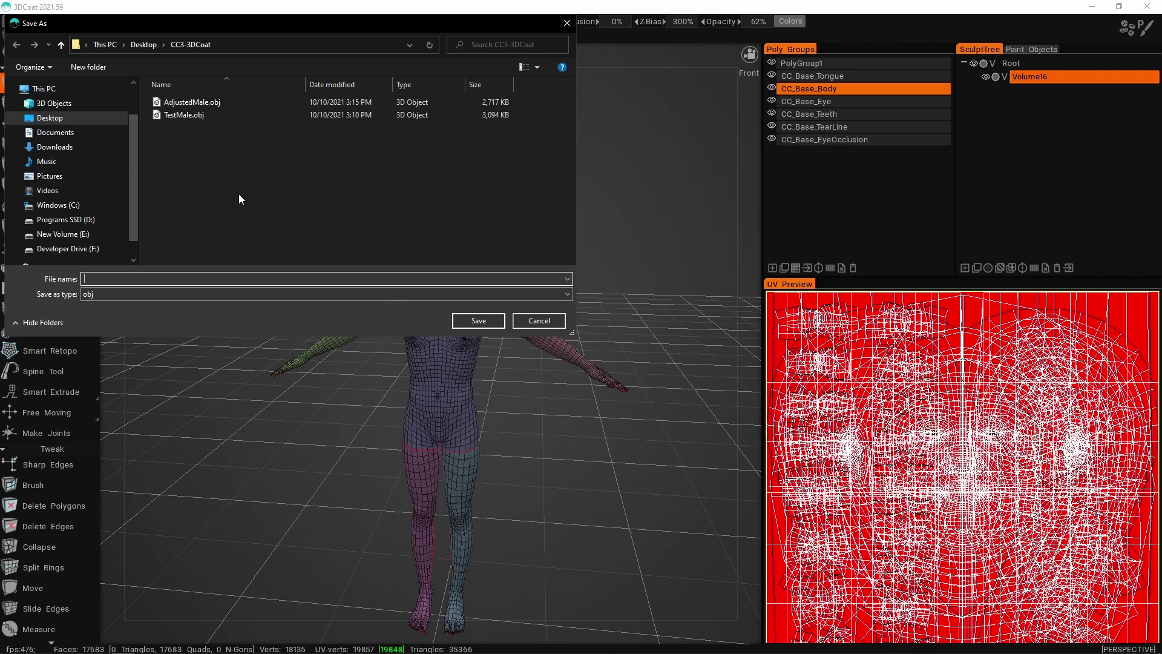
pyautogui.click(183, 99)
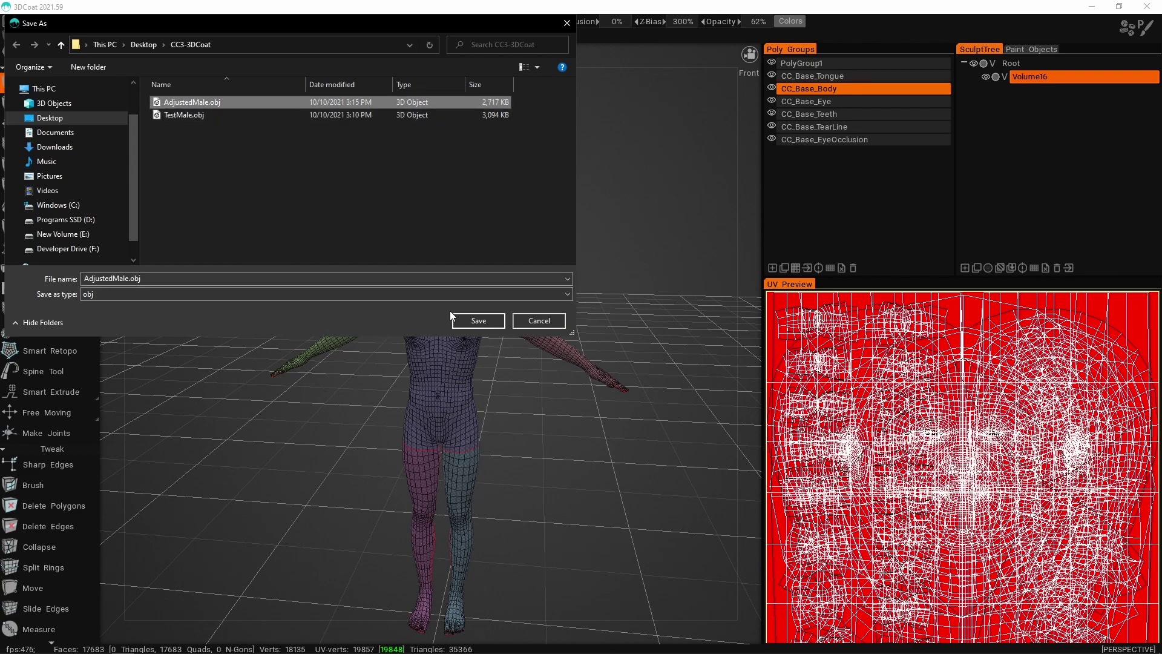
pyautogui.click(478, 322)
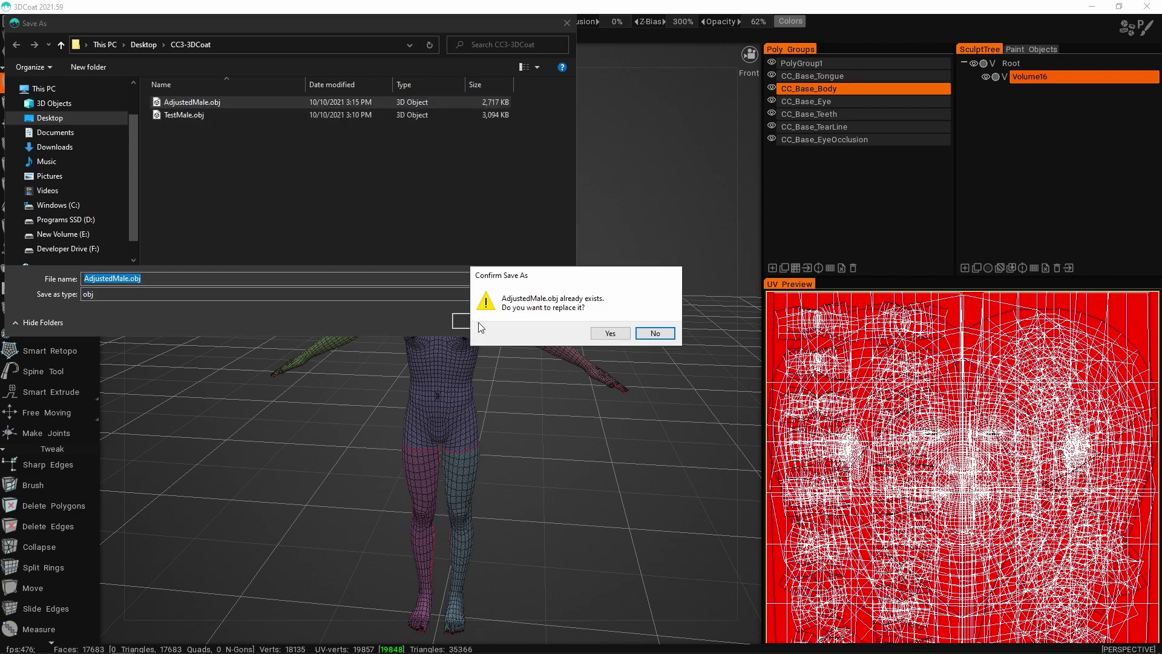
pyautogui.click(606, 334)
# Switch to Character Creator 3 and create the Really Dumb Morph slider from the AdjustedMale.obj target and TestMale.ObjKey checksum
pyautogui.hotkey('alt', 'Tab')
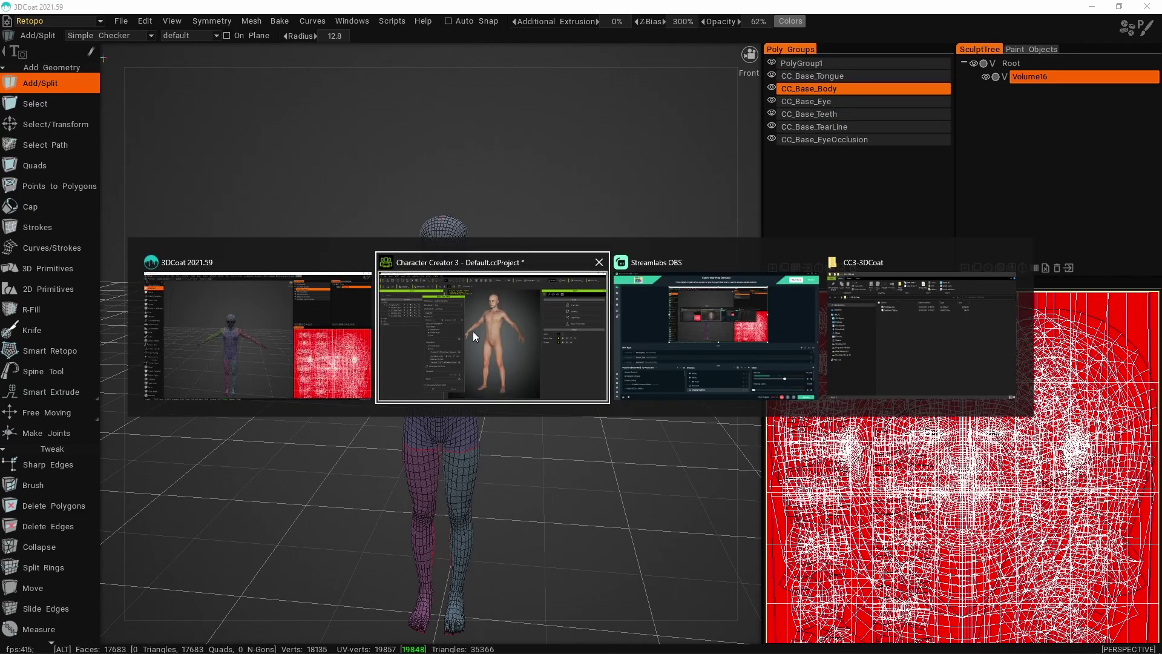
pyautogui.moveTo(339, 133); pyautogui.dragTo(433, 133)
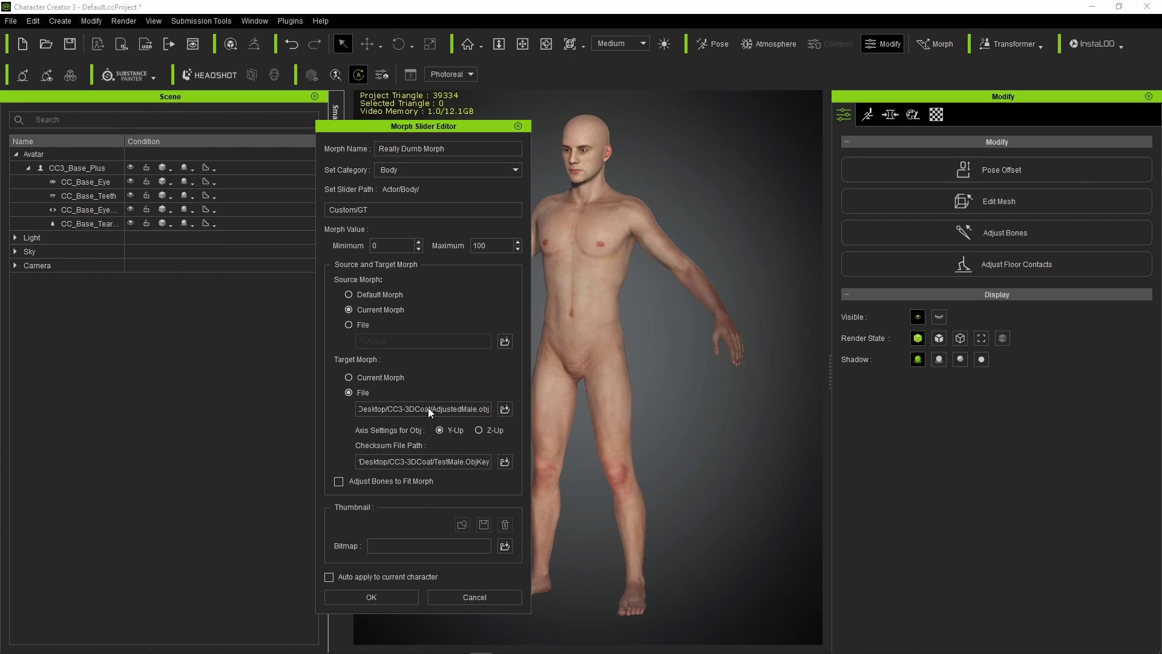
pyautogui.click(370, 591)
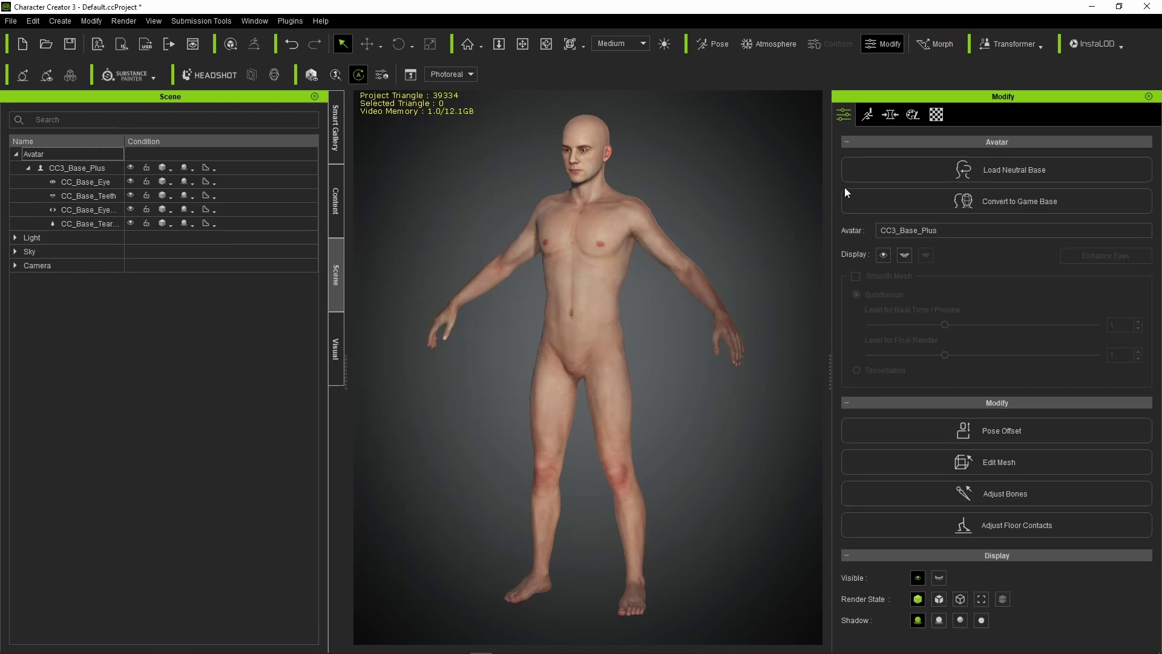
# Open the character's custom GT body morphs and set Really Dumb Morph to 100
pyautogui.click(889, 117)
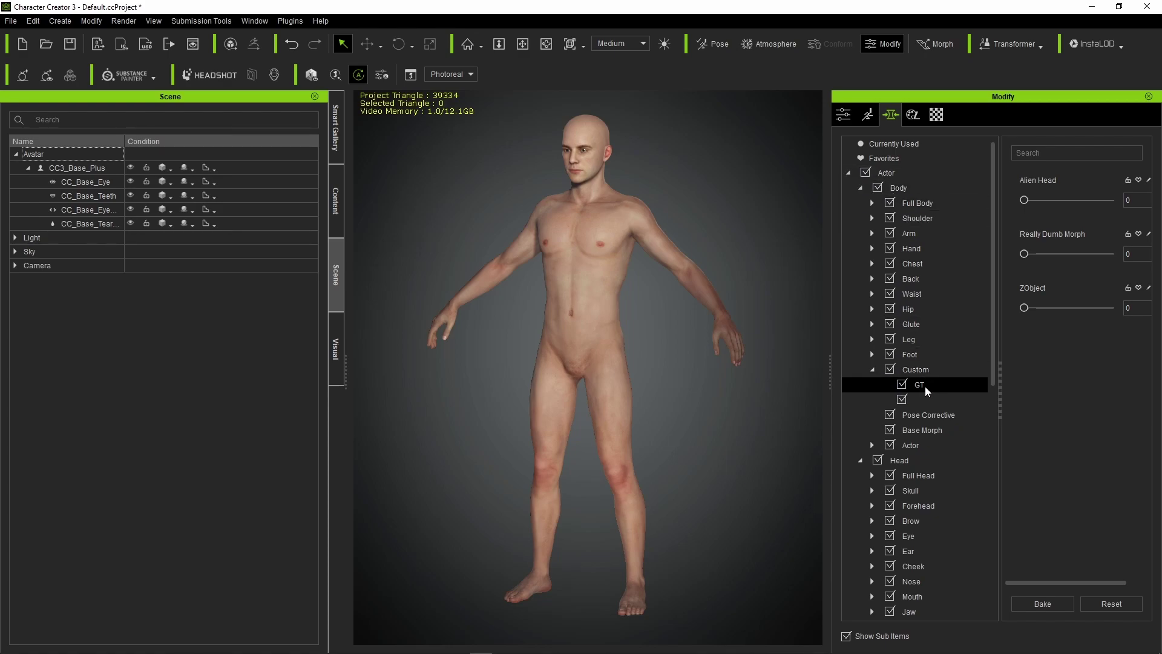
pyautogui.moveTo(1027, 253); pyautogui.dragTo(1160, 262)
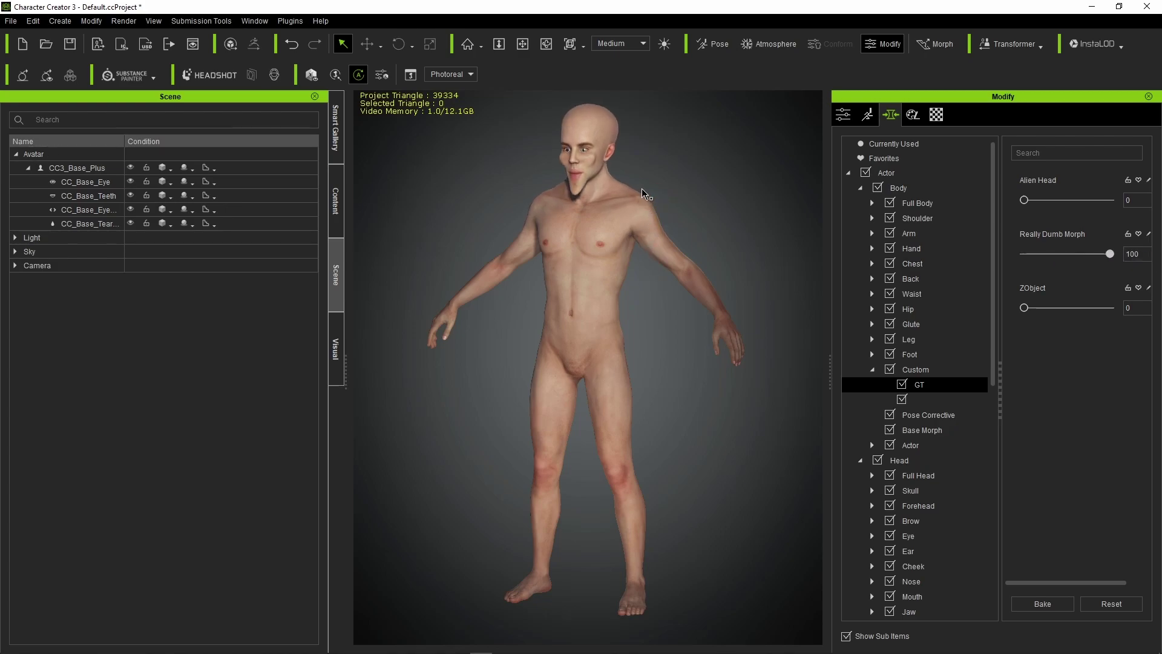
# Examine the male character's reshaped head and face up close with Really Dumb Morph applied at full strength
pyautogui.scroll(7, 645, 144)
pyautogui.keyDown('alt'); pyautogui.moveTo(723, 248); pyautogui.dragTo(704, 330); pyautogui.keyUp('alt')
pyautogui.moveTo(704, 330); pyautogui.dragTo(708, 347, button='middle')
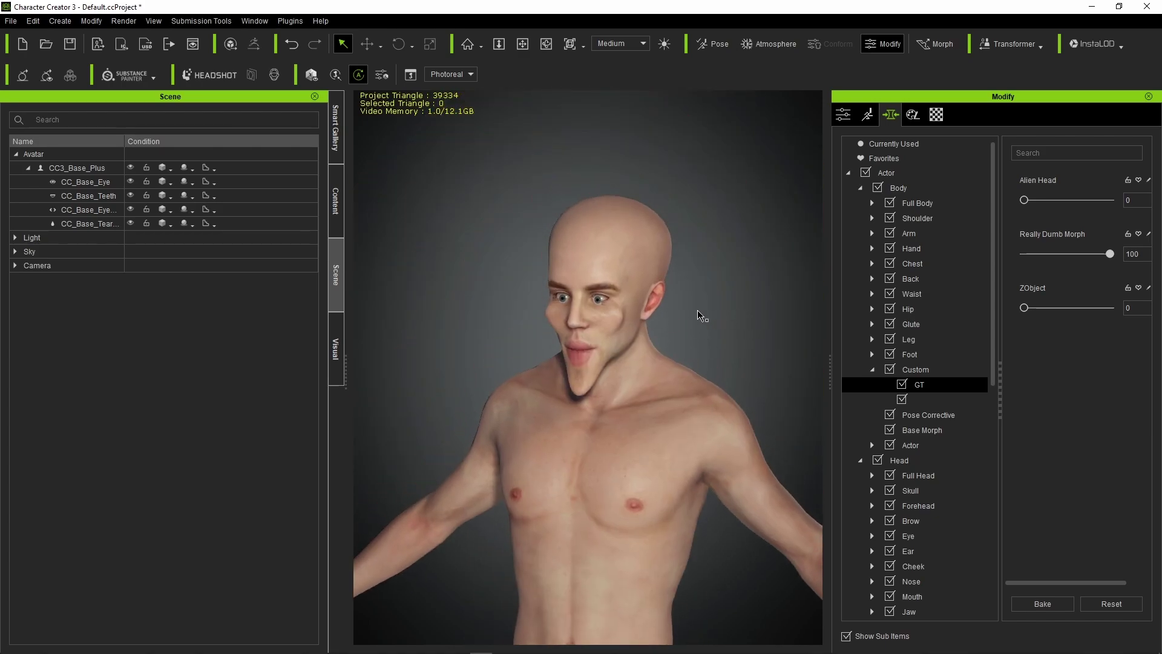
pyautogui.moveTo(695, 309); pyautogui.dragTo(745, 309, button='right')
pyautogui.moveTo(1108, 253)
pyautogui.mouseDown()
pyautogui.moveTo(1051, 252)
pyautogui.moveTo(1131, 253)
pyautogui.mouseUp()
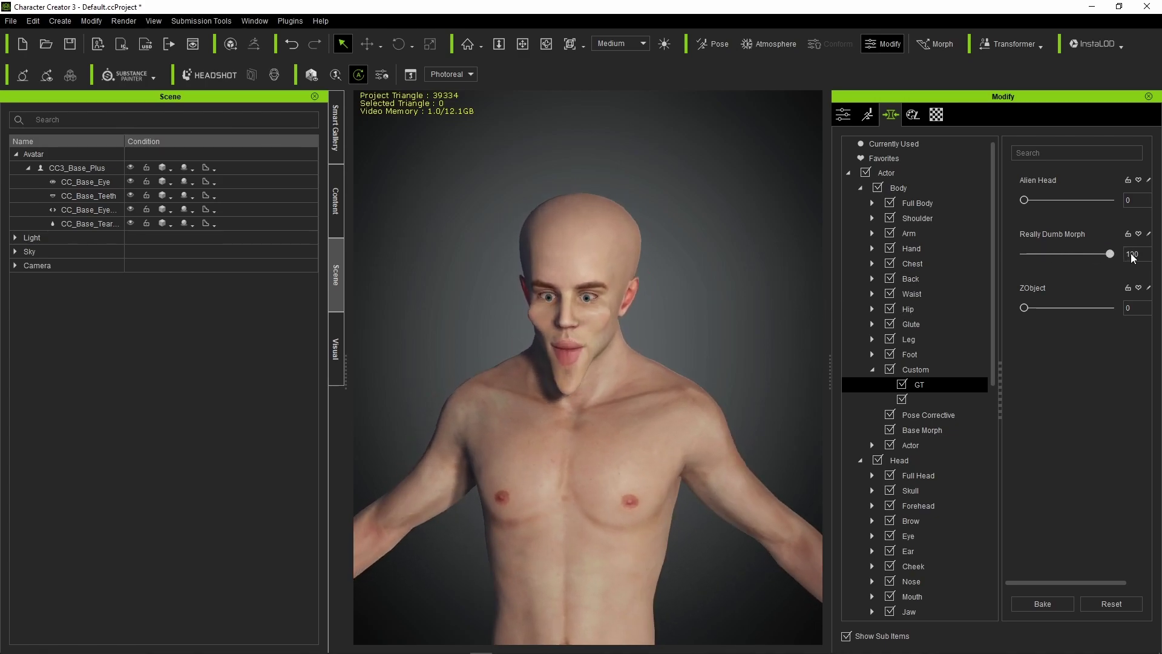
# Start a new project, discarding the current one without saving
pyautogui.click(11, 20)
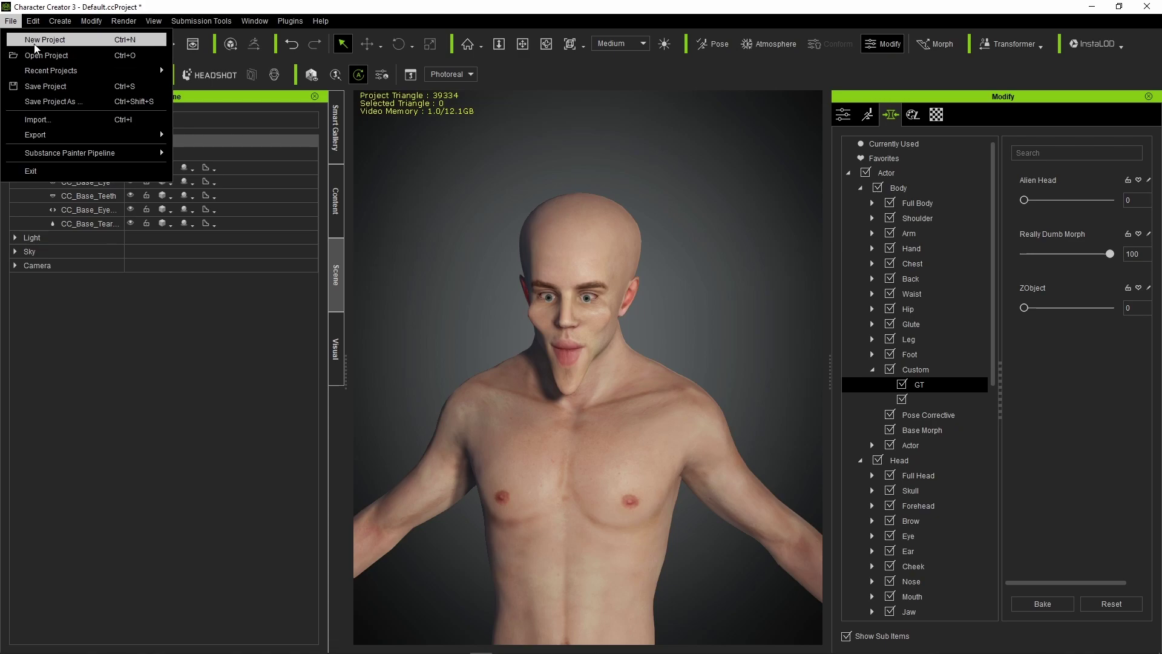
pyautogui.click(35, 43)
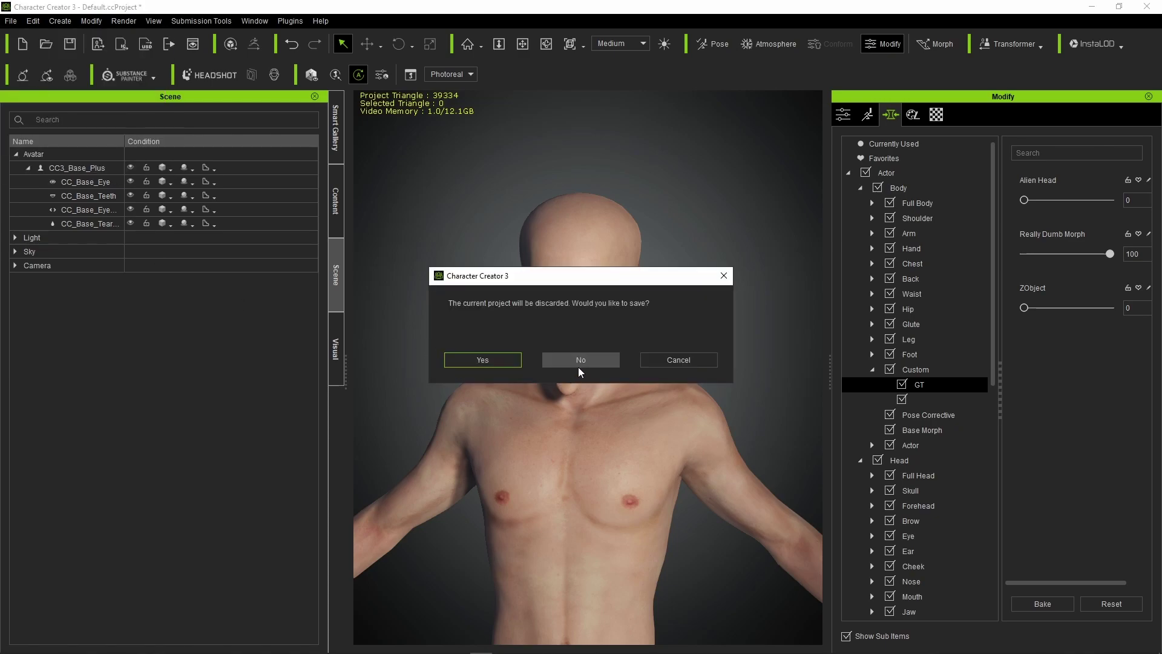
pyautogui.click(579, 362)
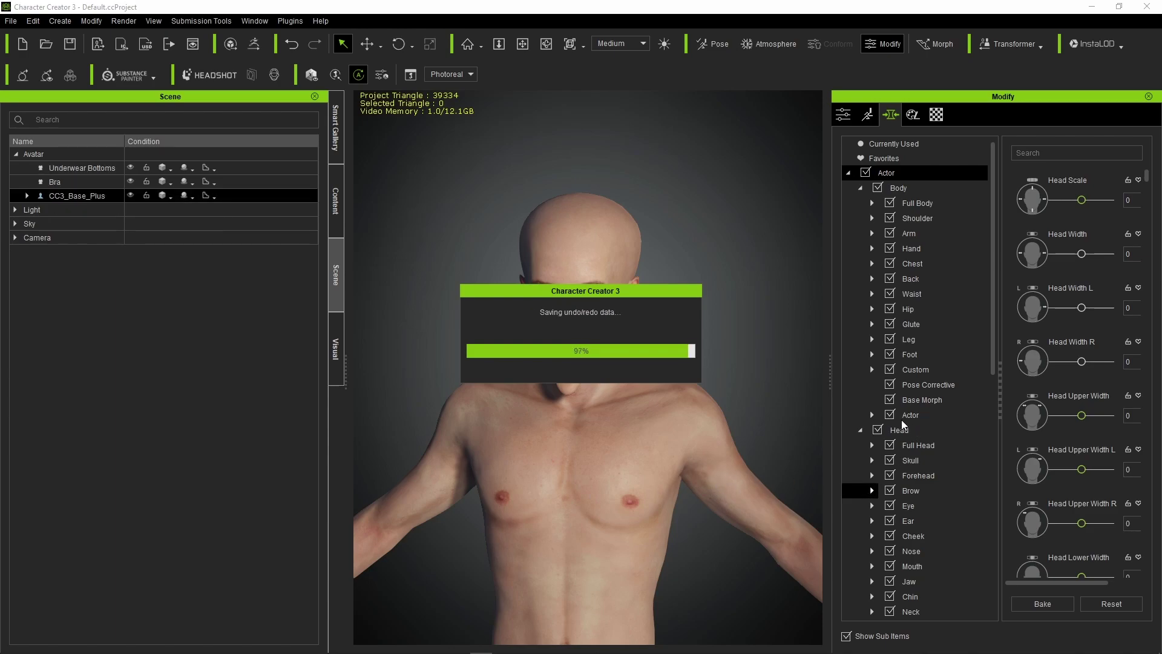
# Open the female base character's custom GT body morphs and set Really Dumb Morph to 100
pyautogui.click(872, 370)
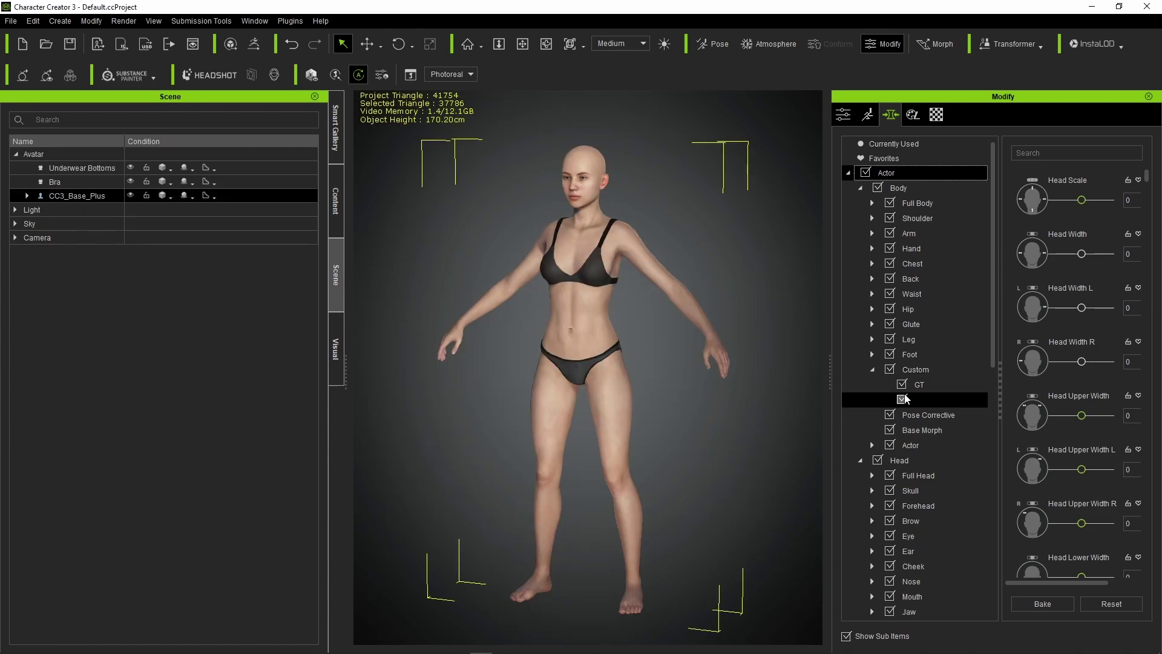
pyautogui.click(932, 385)
pyautogui.moveTo(1024, 254); pyautogui.dragTo(1109, 253)
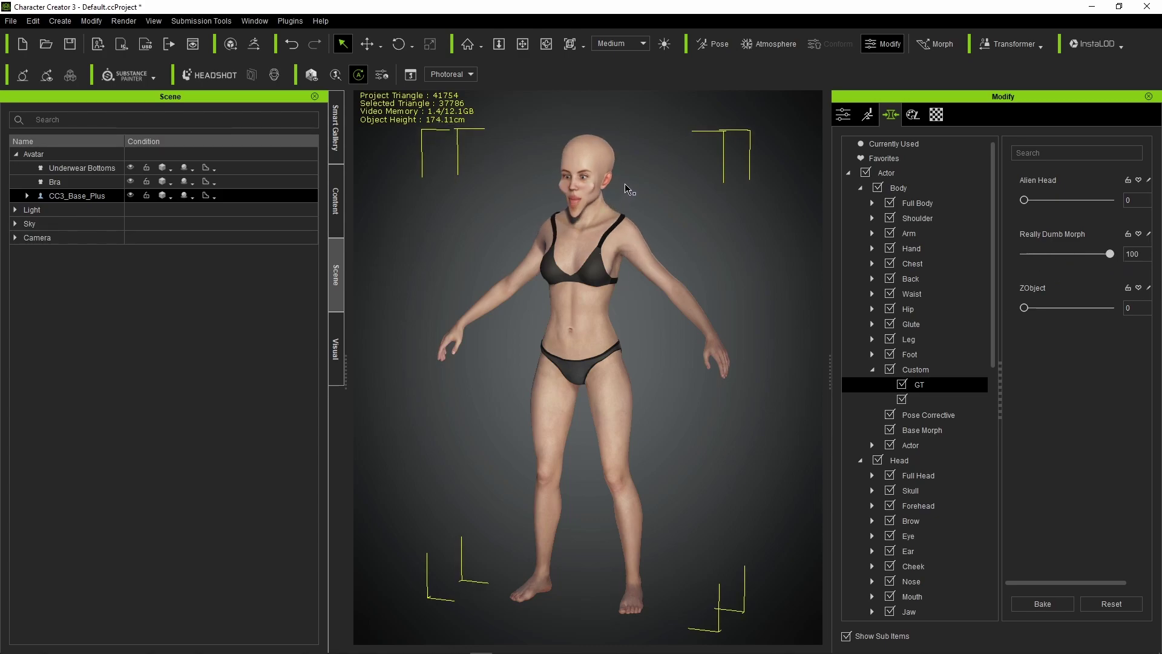
# Examine the female character's morphed head and face up close from the front
pyautogui.click(499, 44)
pyautogui.moveTo(769, 167); pyautogui.dragTo(662, 2)
pyautogui.moveTo(688, 322); pyautogui.dragTo(661, 463, button='middle')
pyautogui.scroll(5, 666, 349)
pyautogui.moveTo(711, 385); pyautogui.dragTo(721, 323, button='middle')
pyautogui.moveTo(716, 352); pyautogui.dragTo(807, 336, button='right')
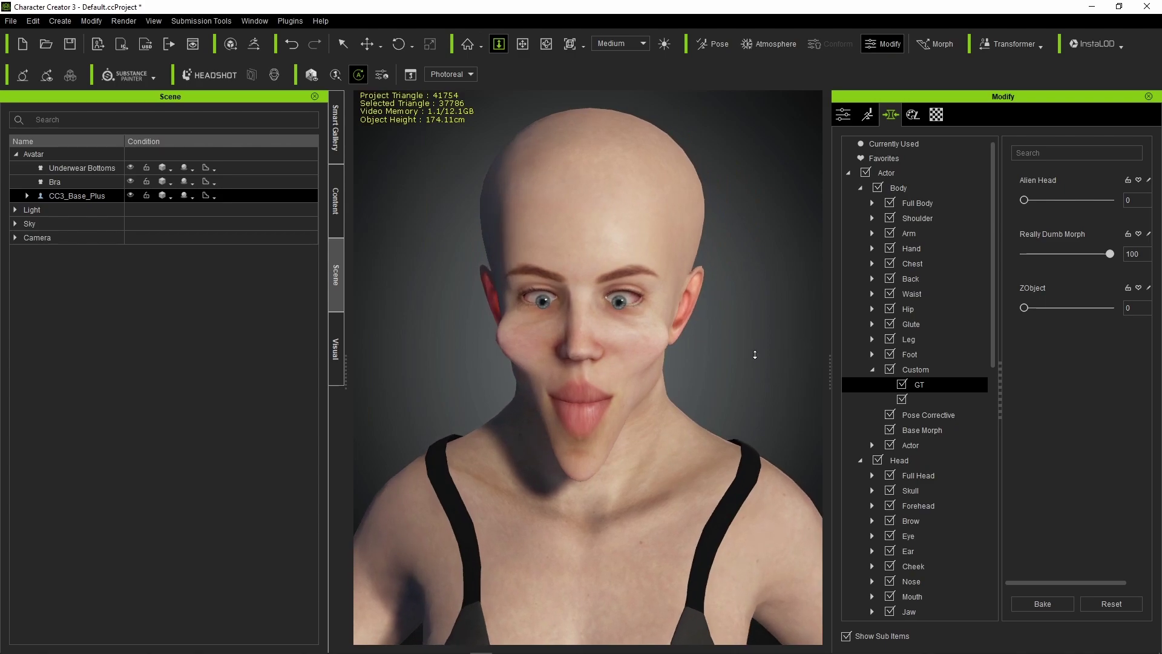